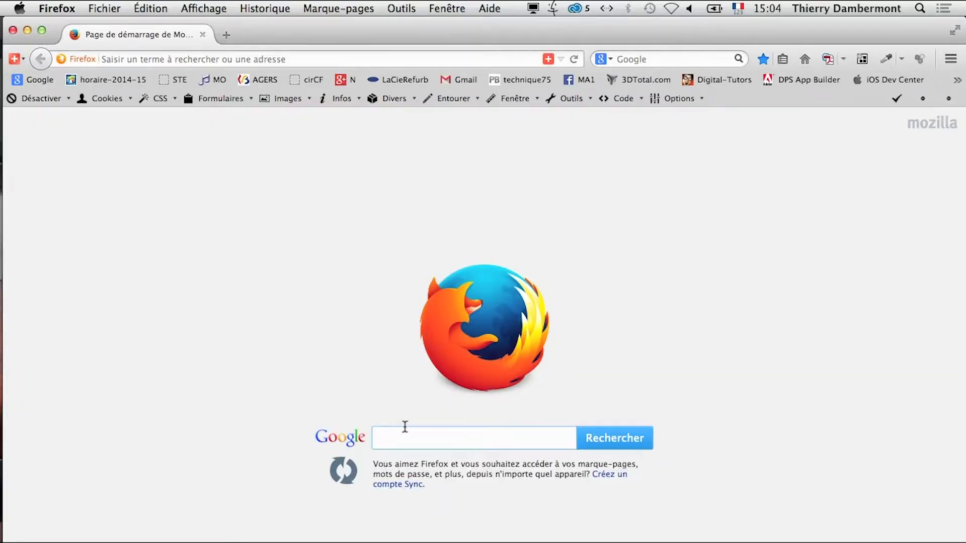
# Search Google for 'for sale sign' and switch to image results.
pyautogui.write('for ')
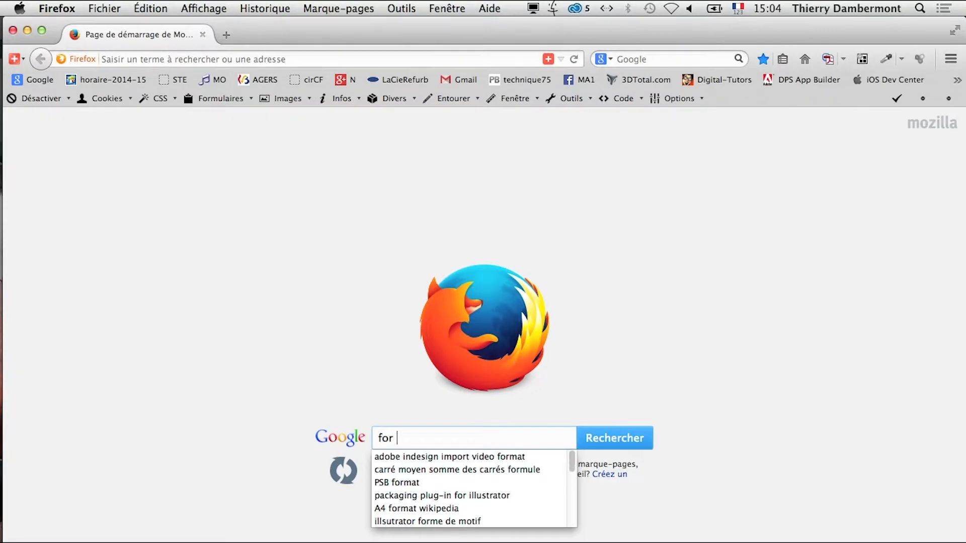
pyautogui.write('sale sign')
pyautogui.press('Return')
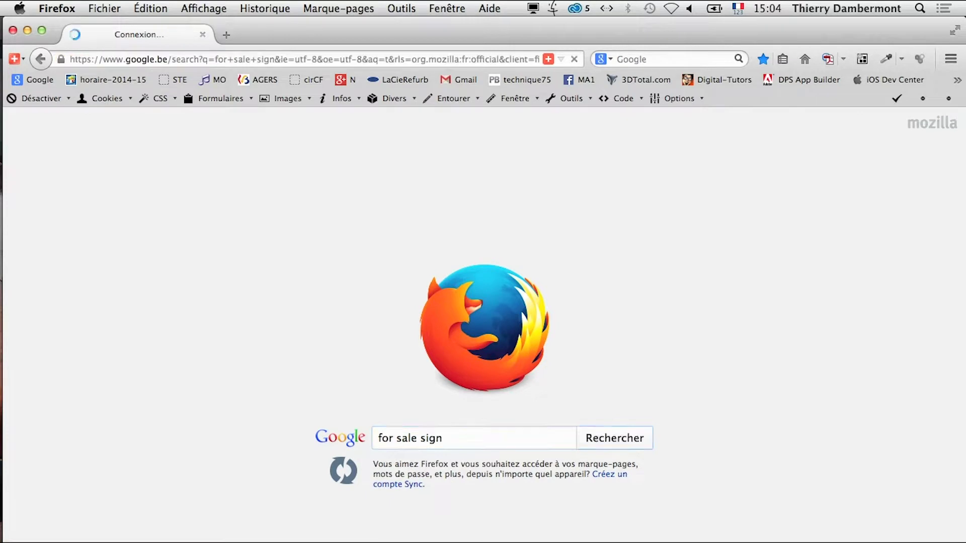
pyautogui.click(170, 179)
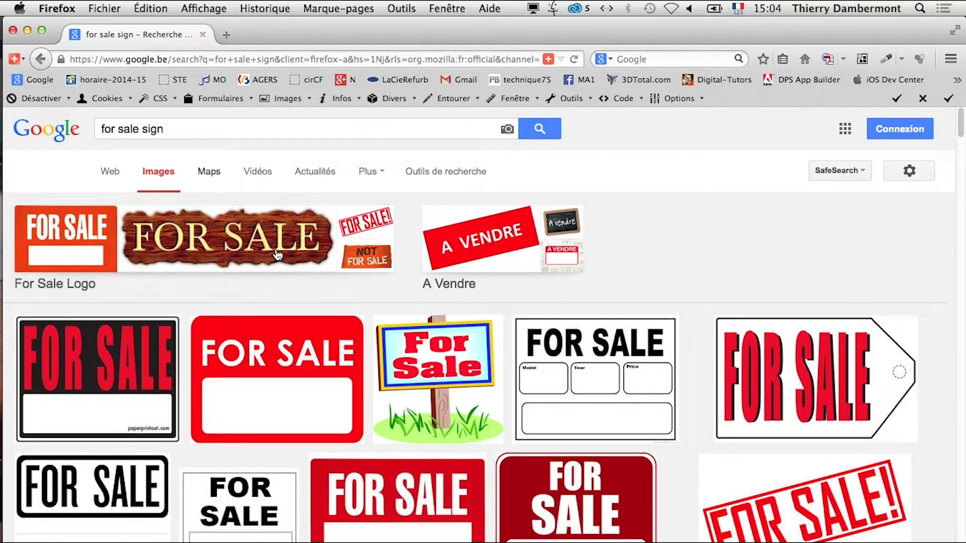
# Refine the image query to for sale sign "public domain" and browse the results.
pyautogui.click(194, 131)
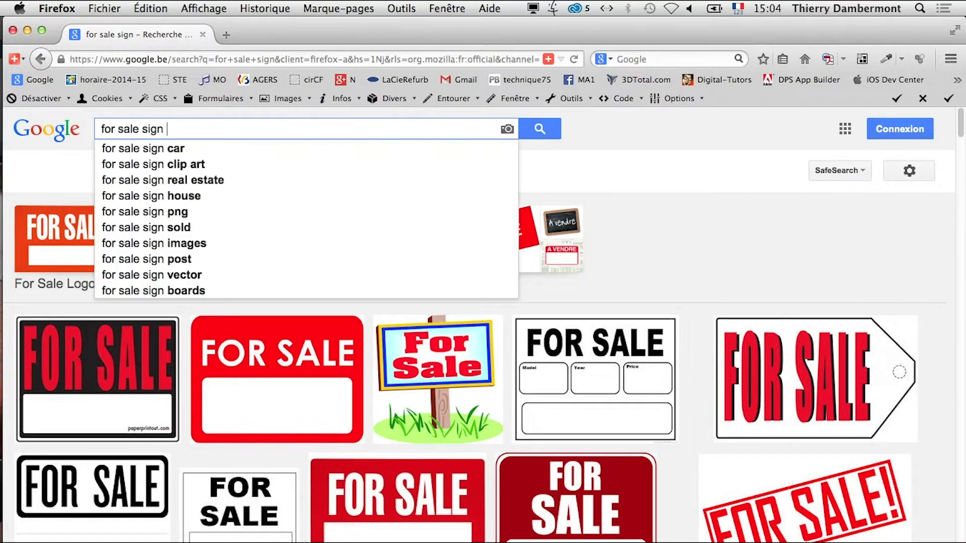
pyautogui.write('public dom')
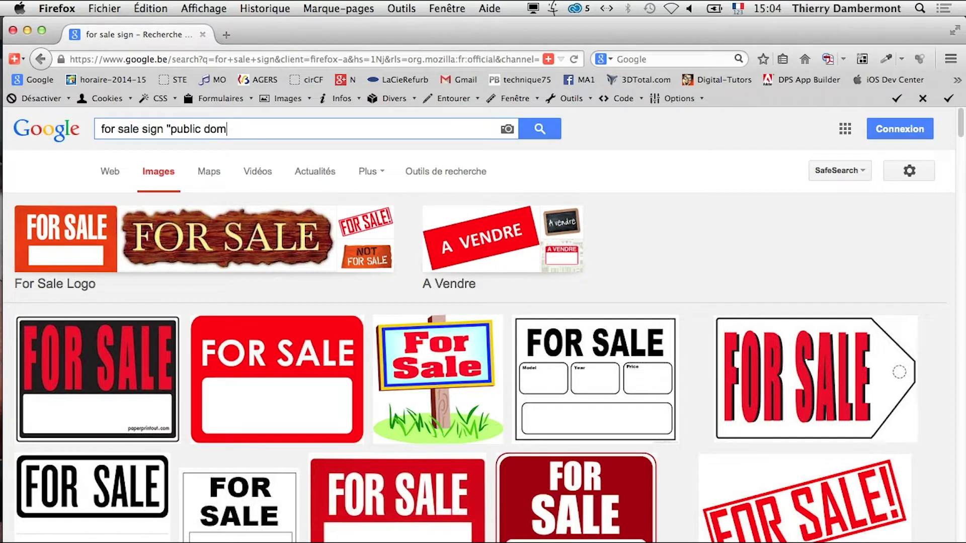
pyautogui.write('ain"')
pyautogui.press('Return')
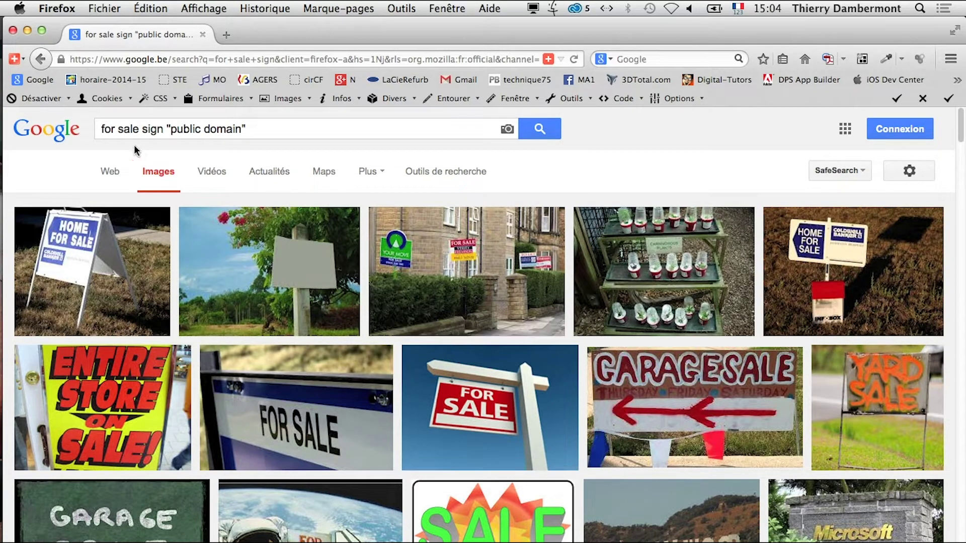
pyautogui.scroll(-5, 674, 409)
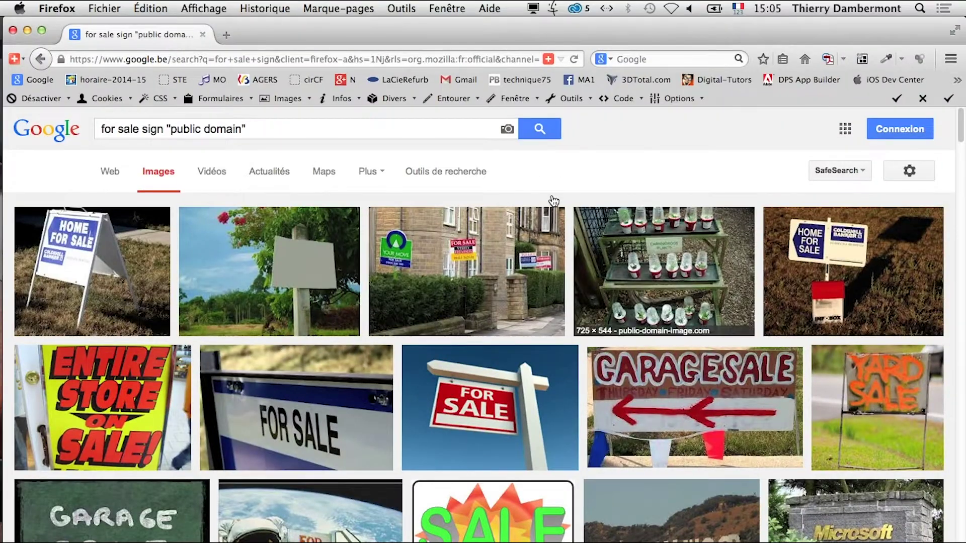
# Limit the image results to Grandes via the Taille search tool.
pyautogui.click(455, 172)
pyautogui.click(112, 204)
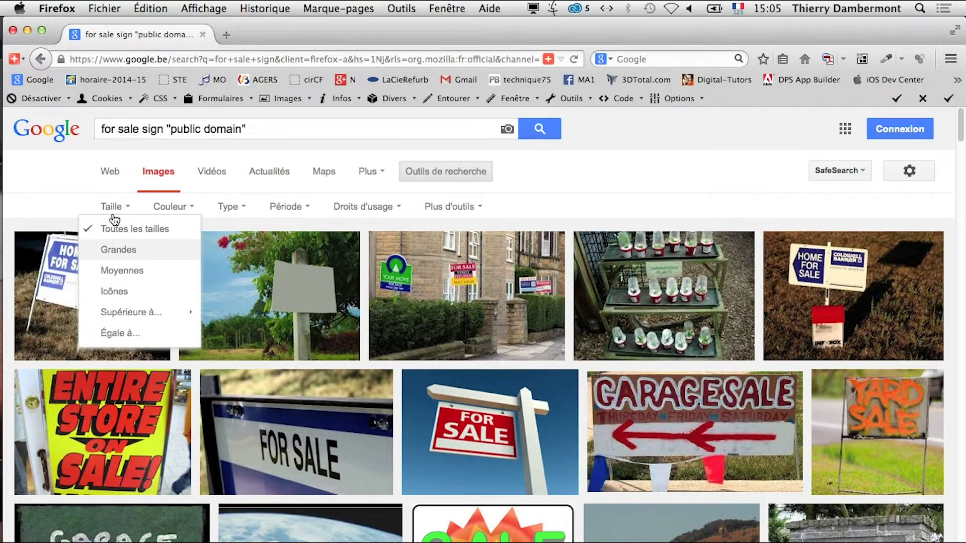
pyautogui.click(127, 254)
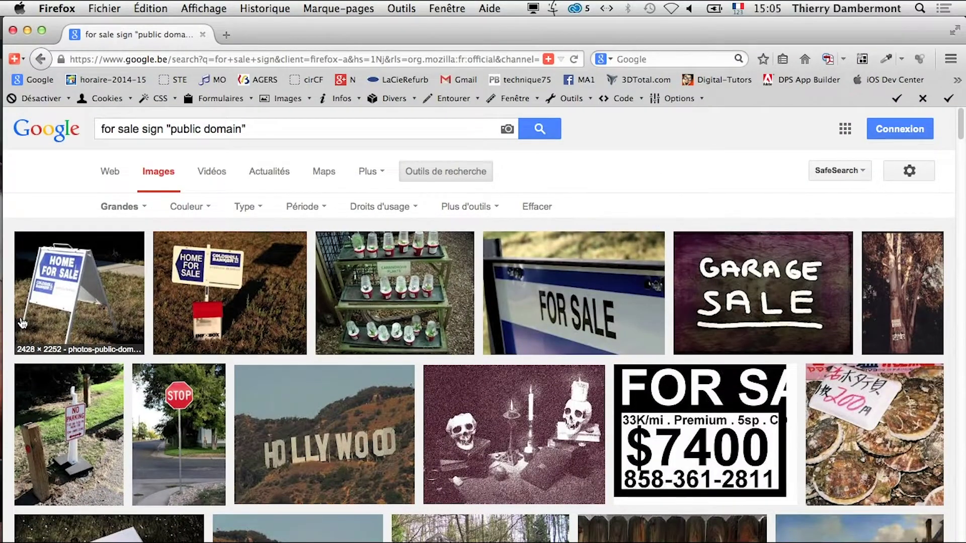
# Open the Home For Sale sign photo full-size in a new tab.
pyautogui.rightClick(49, 284)
pyautogui.click(86, 290)
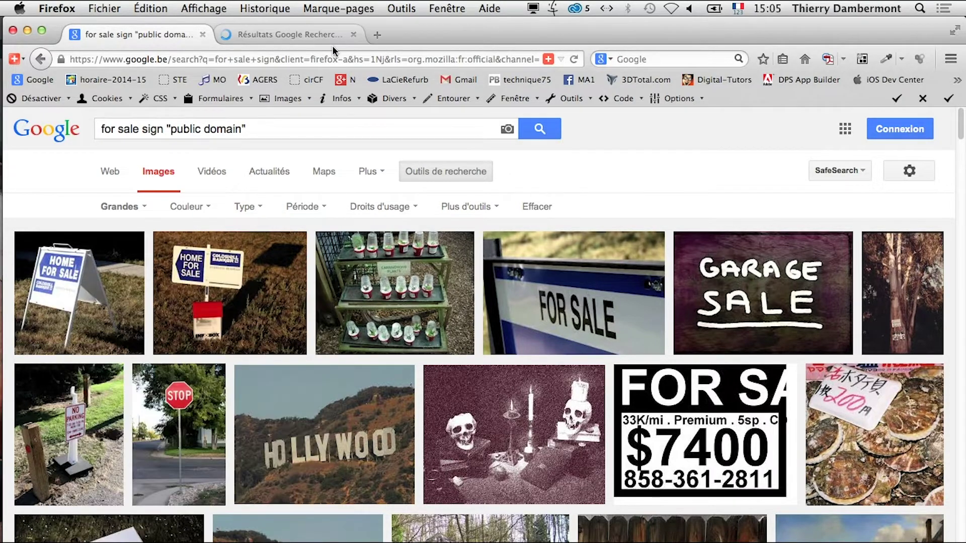
pyautogui.click(315, 40)
pyautogui.click(779, 364)
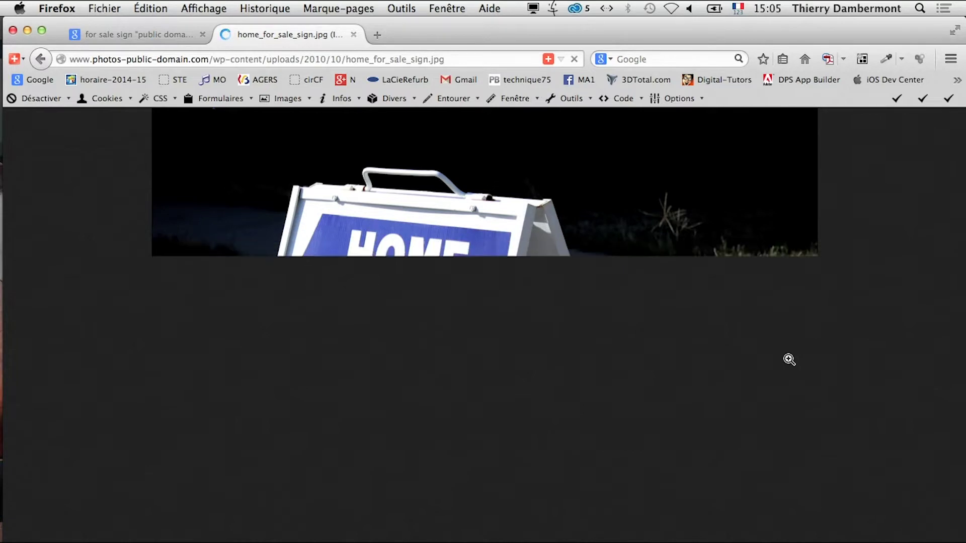
# Open the No Parking sign photo full-size in another tab and compare both tabs.
pyautogui.click(117, 36)
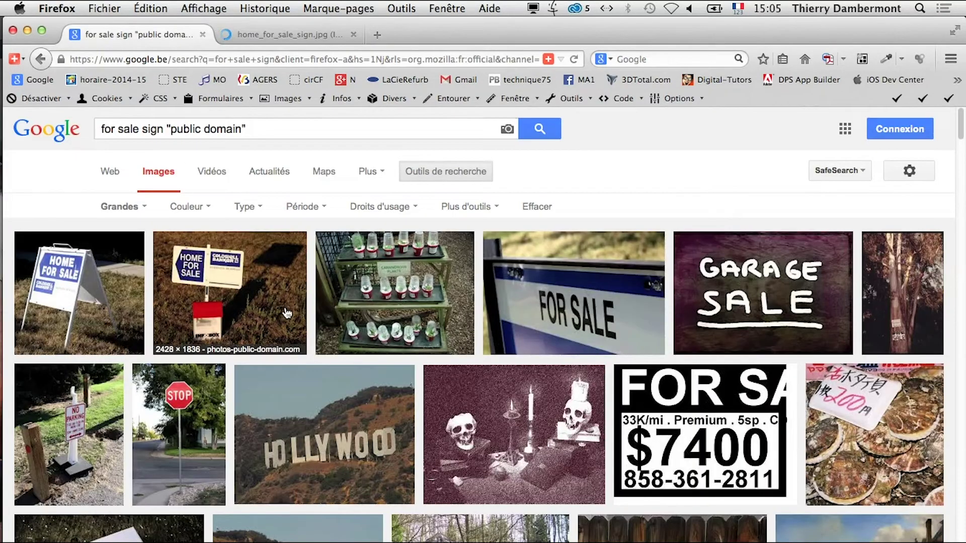
pyautogui.moveTo(229, 293)
pyautogui.rightClick(65, 417)
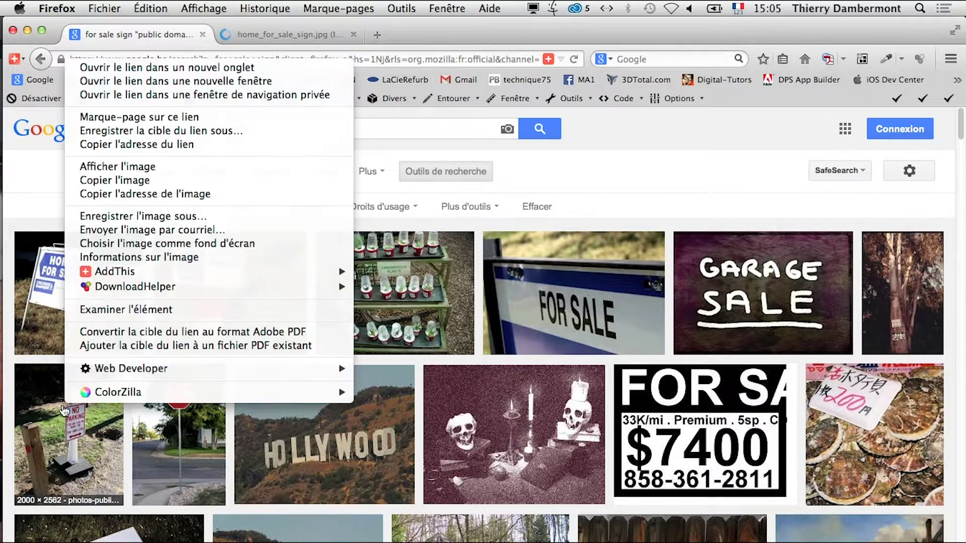
pyautogui.click(181, 67)
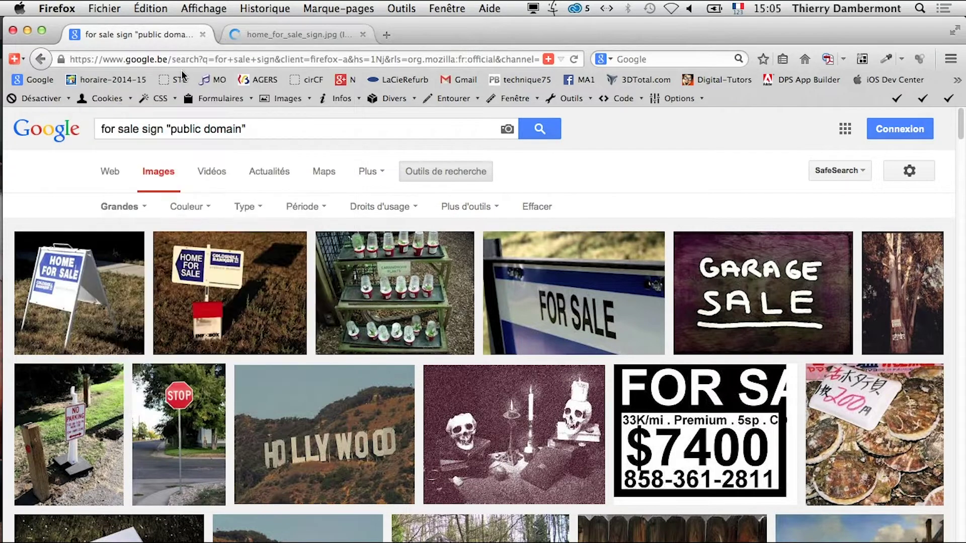
pyautogui.click(249, 30)
pyautogui.click(780, 371)
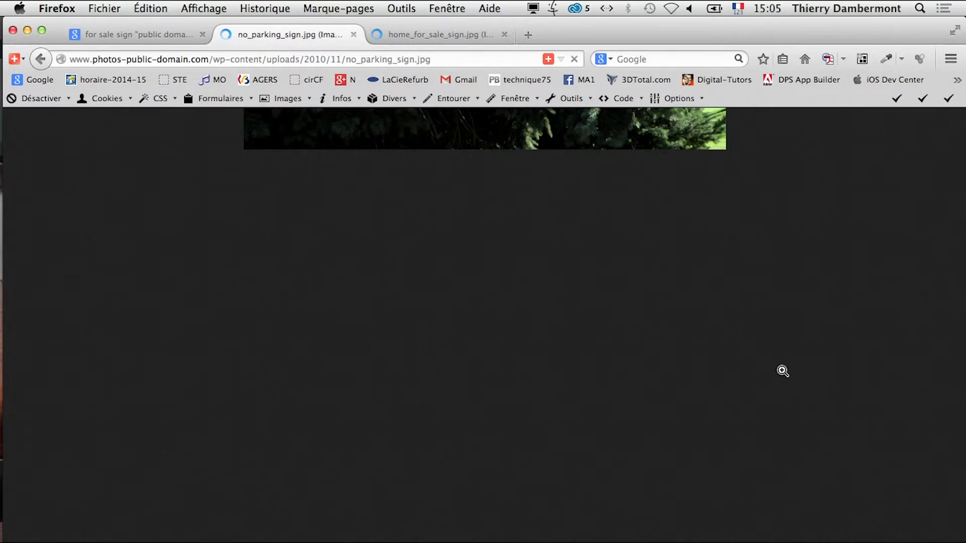
pyautogui.click(483, 39)
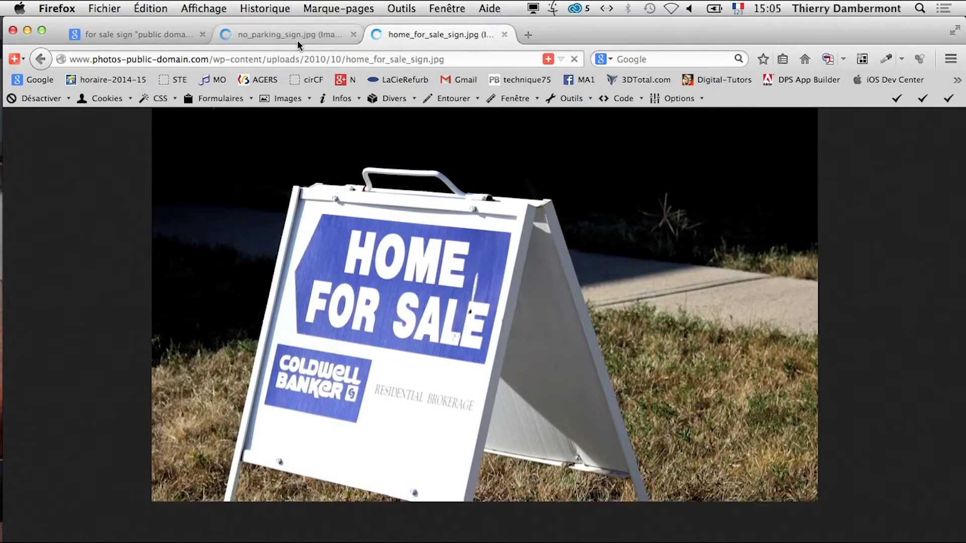
pyautogui.click(284, 34)
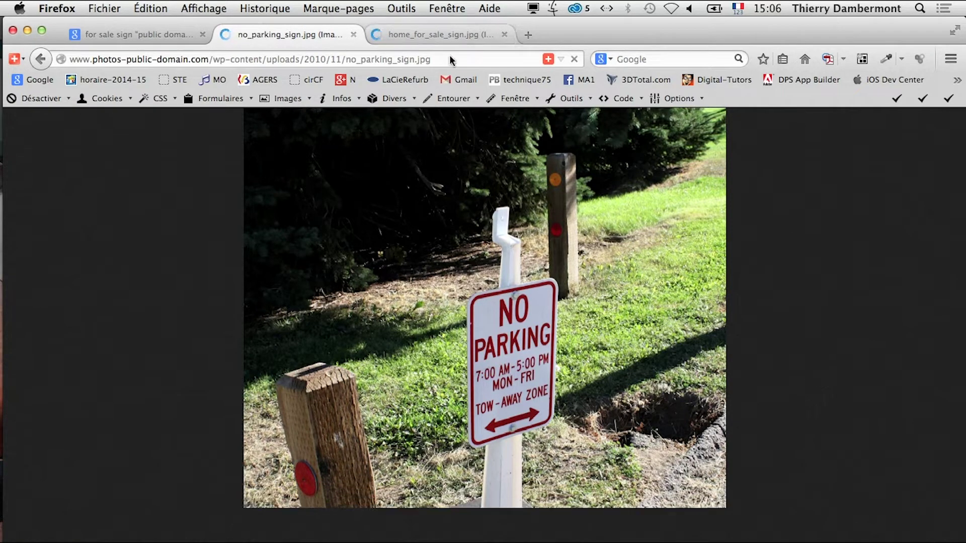
# Save the Home For Sale photo as for sale sign.jpg in the PS-20104-09-10 folder.
pyautogui.click(446, 33)
pyautogui.rightClick(361, 248)
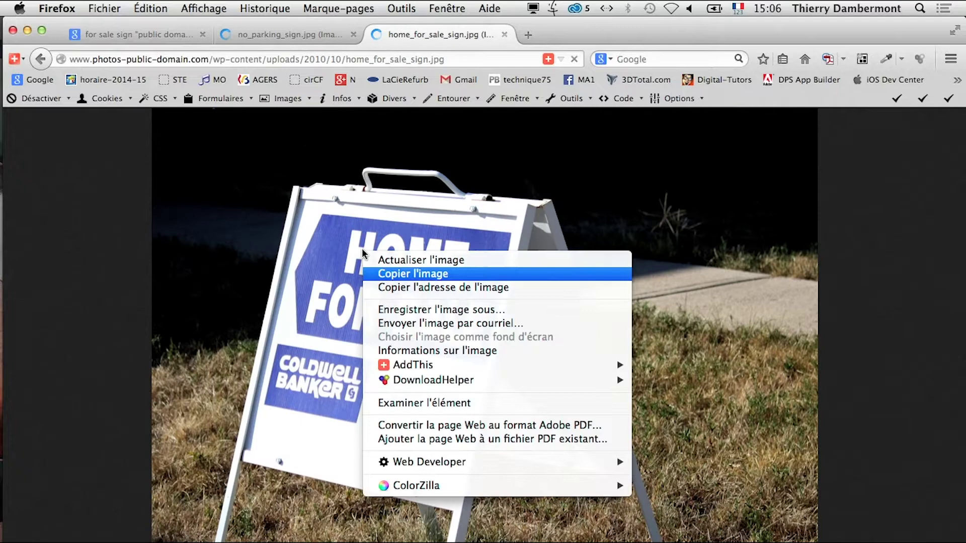
pyautogui.click(488, 308)
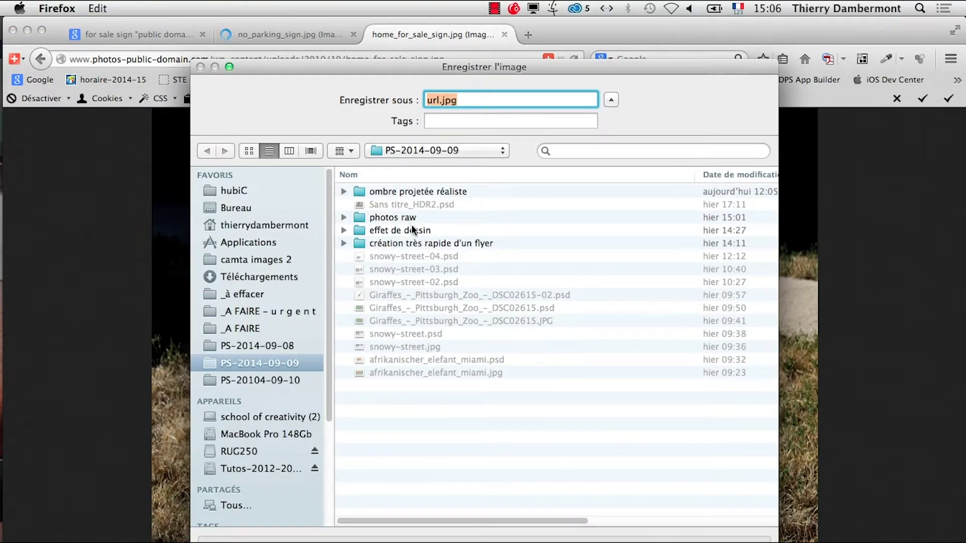
pyautogui.click(257, 382)
pyautogui.click(458, 103)
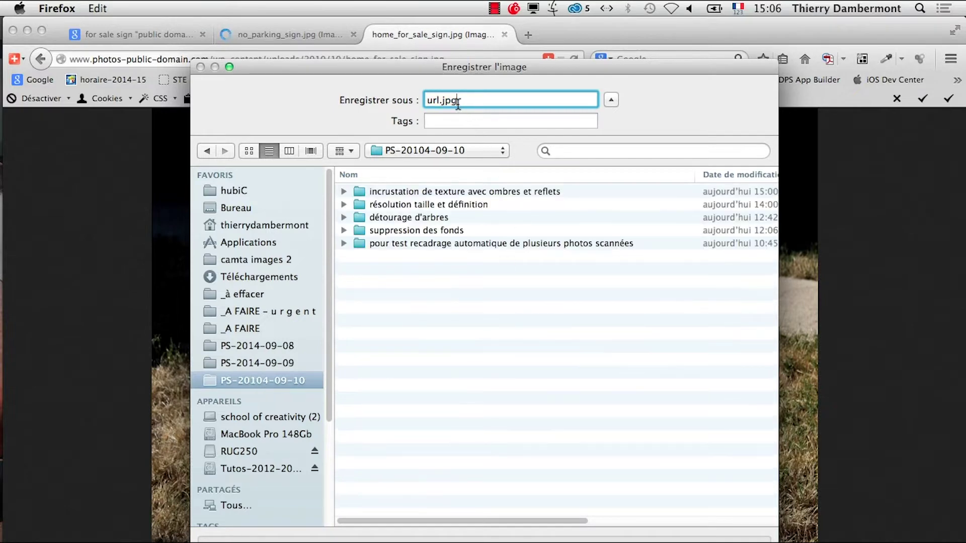
pyautogui.doubleClick(438, 100)
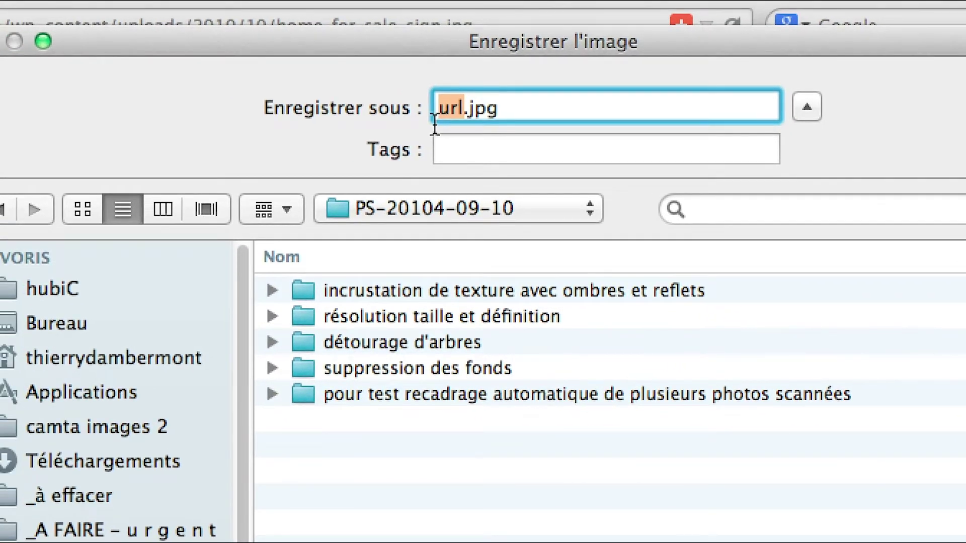
pyautogui.write('for sale sign')
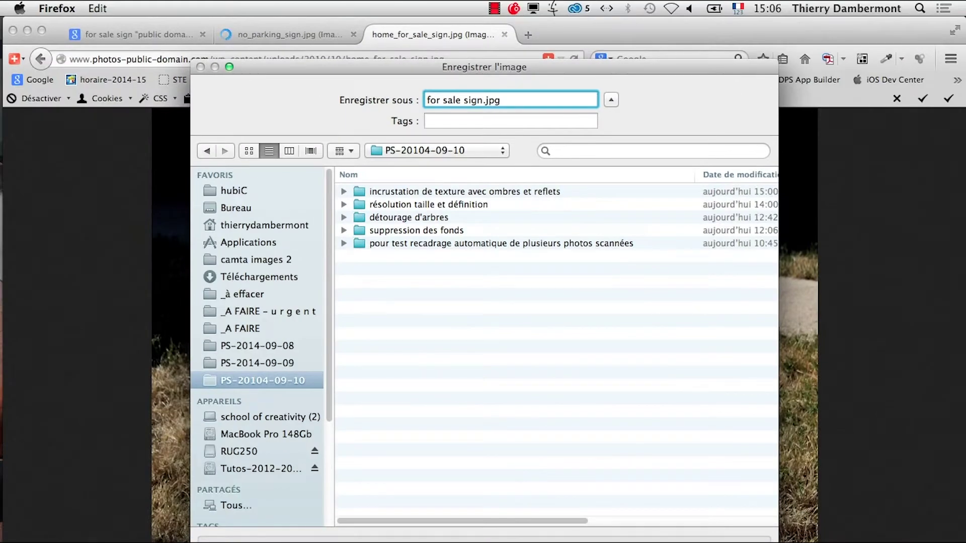
pyautogui.press('Return')
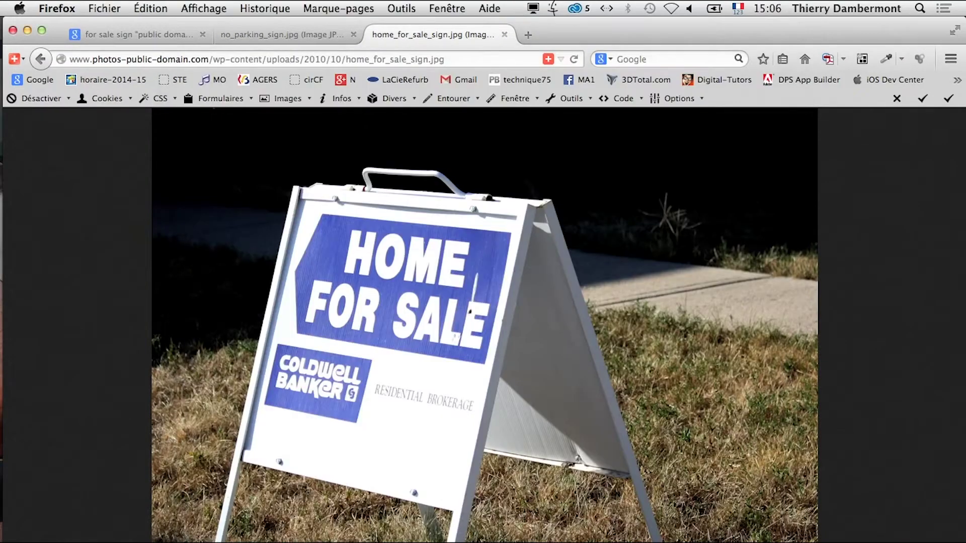
# Save the No Parking photo as no parking sign.jpg in the same folder.
pyautogui.hotkey('ctrl', 'shift', 'Tab')
pyautogui.rightClick(521, 347)
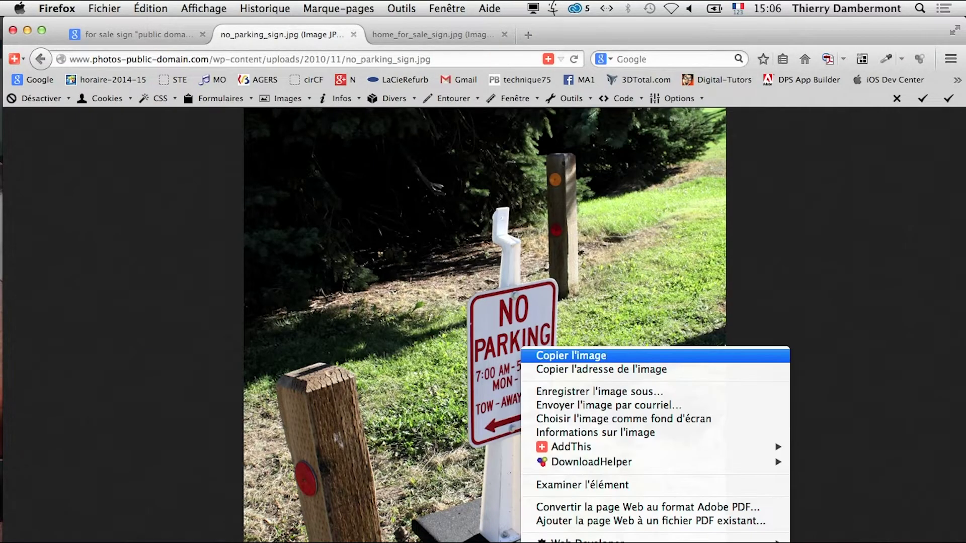
pyautogui.click(598, 391)
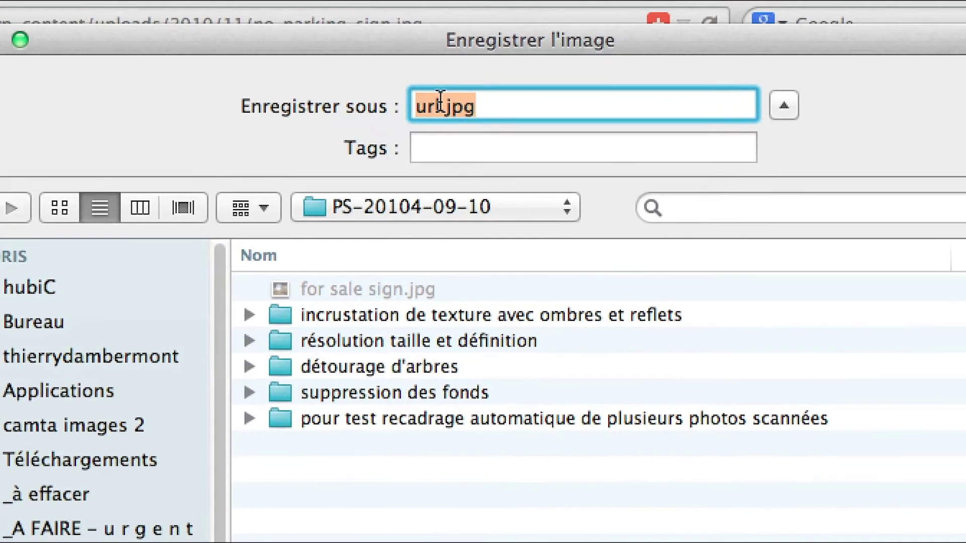
pyautogui.click(440, 99)
pyautogui.doubleClick(434, 104)
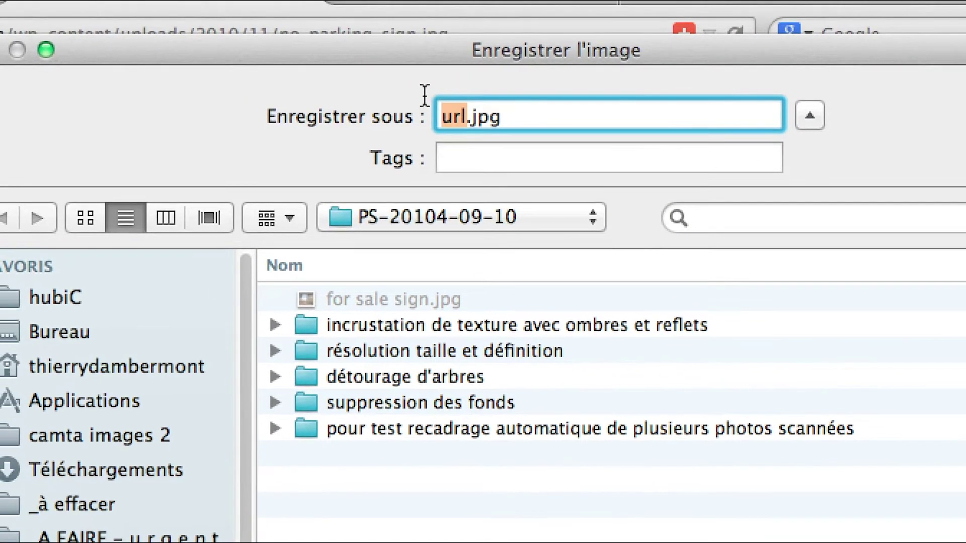
pyautogui.write('no parking ')
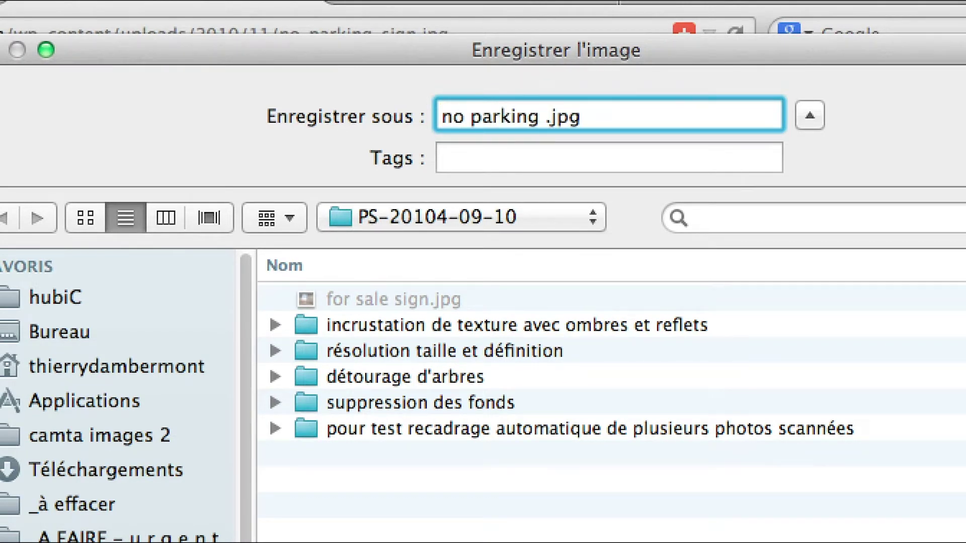
pyautogui.write('sign')
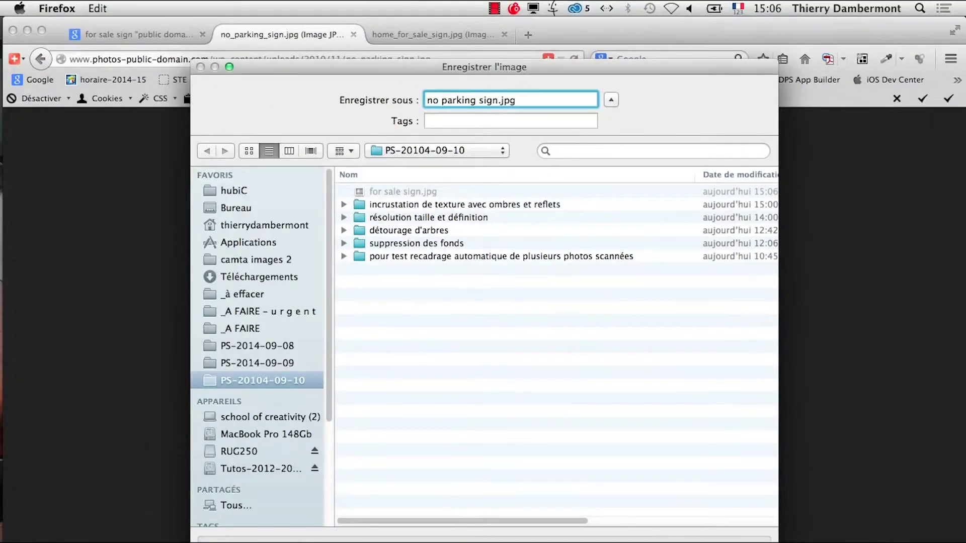
pyautogui.press('Return')
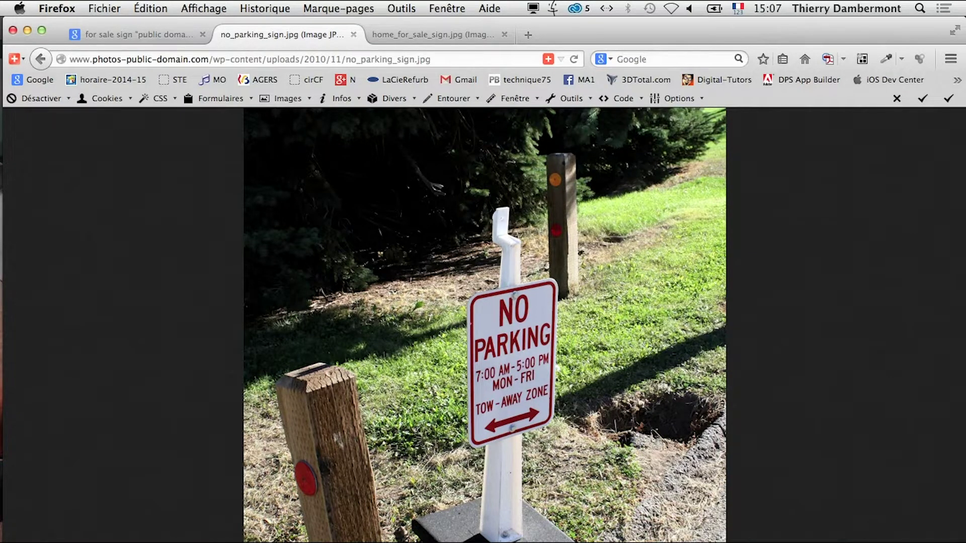
# Open for sale sign.jpg and no parking sign.jpg together in Photoshop.
pyautogui.press('super+Tab')
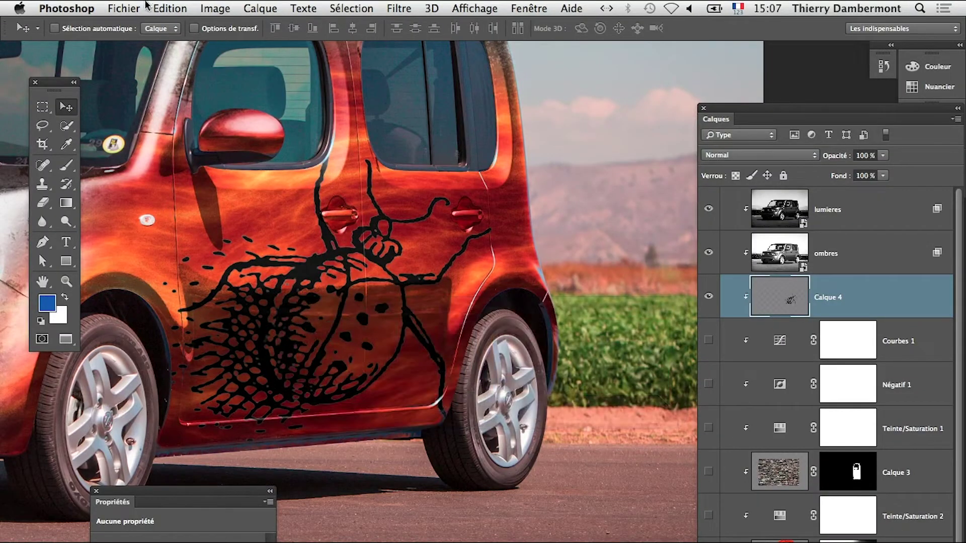
pyautogui.click(129, 8)
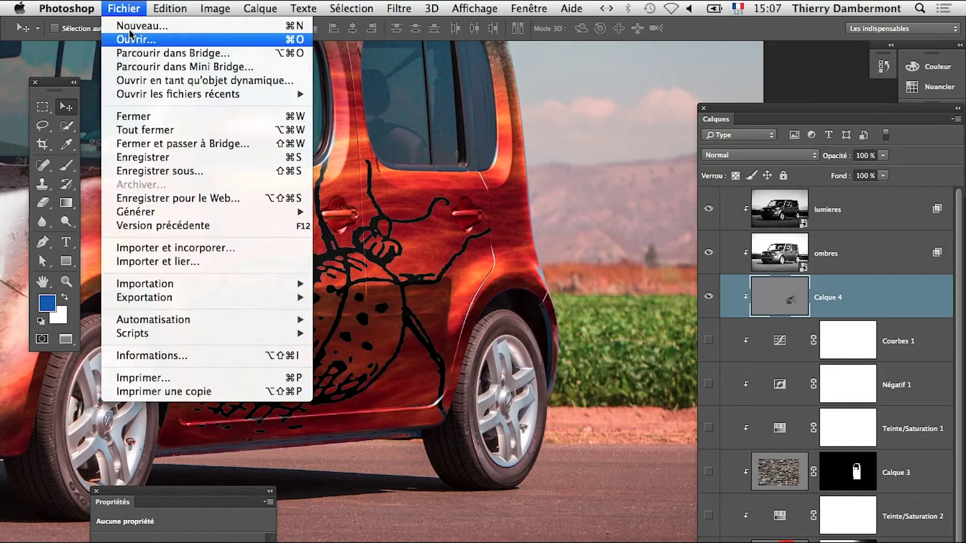
pyautogui.click(129, 37)
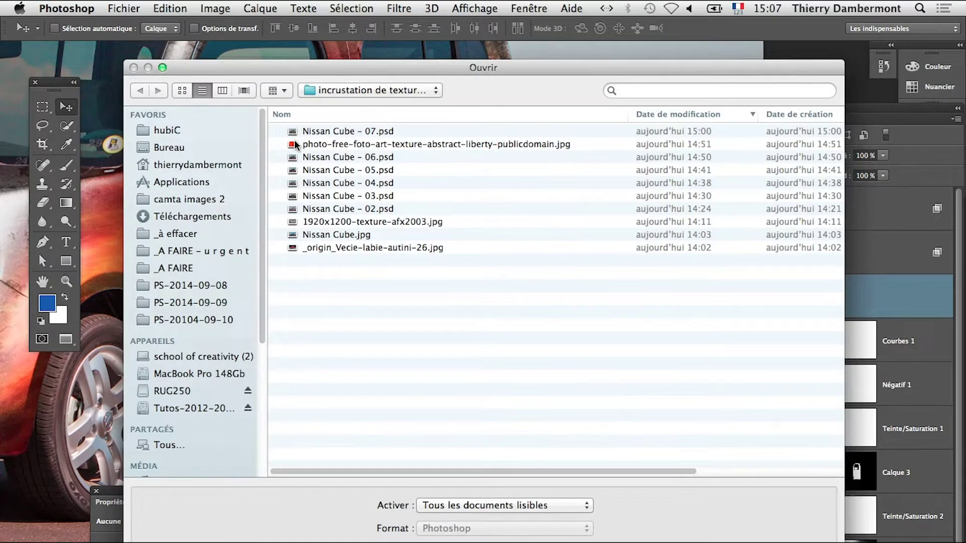
pyautogui.click(221, 321)
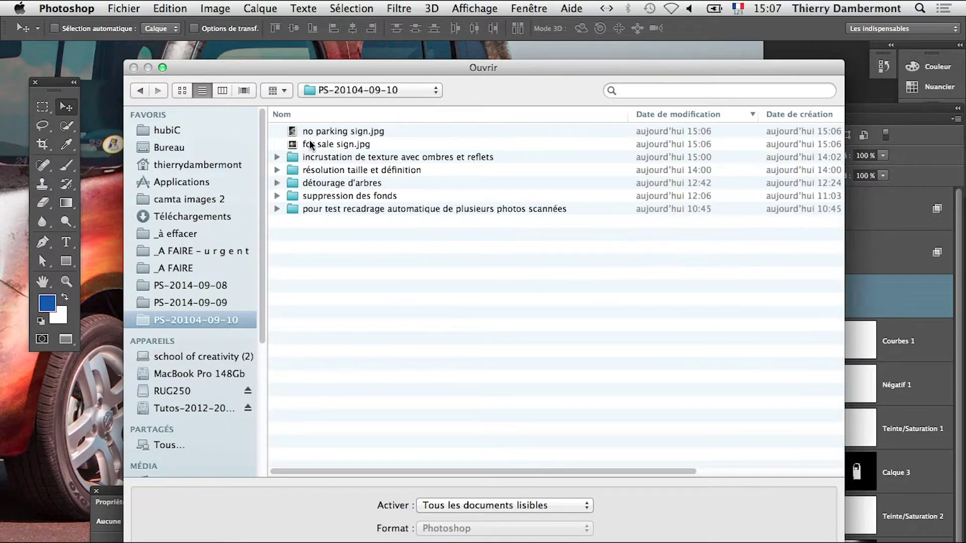
pyautogui.click(322, 131)
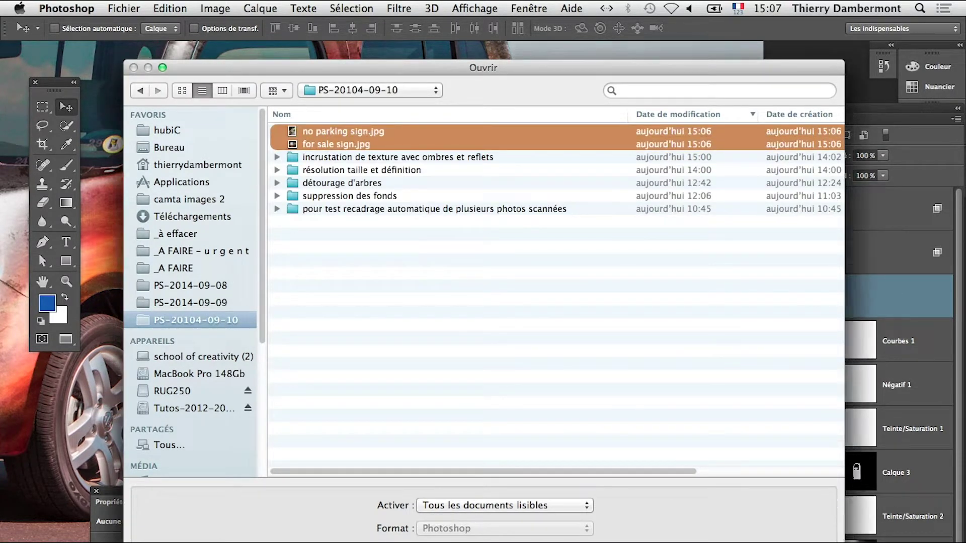
pyautogui.press('Return')
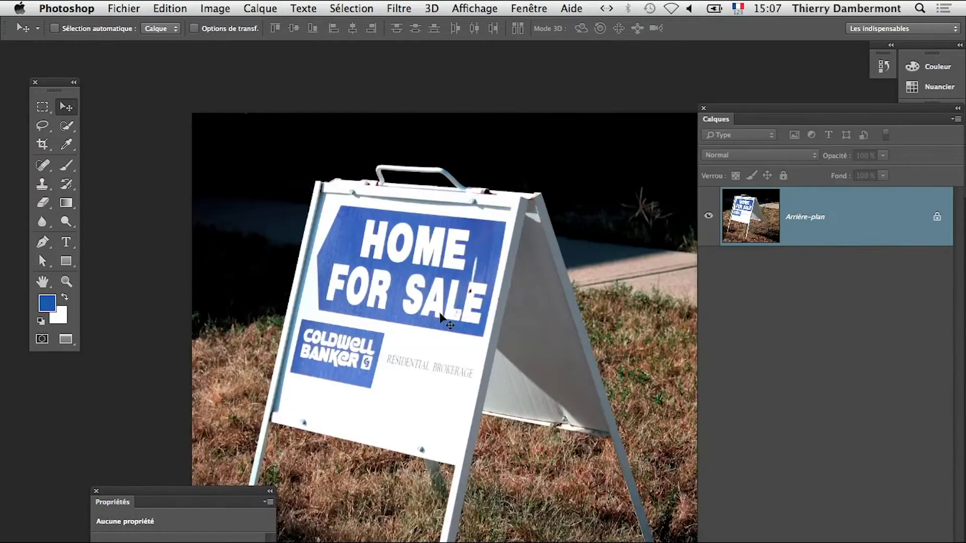
# Preview the for sale image full screen, then bring the no parking document forward.
pyautogui.press('f')
pyautogui.press('f')
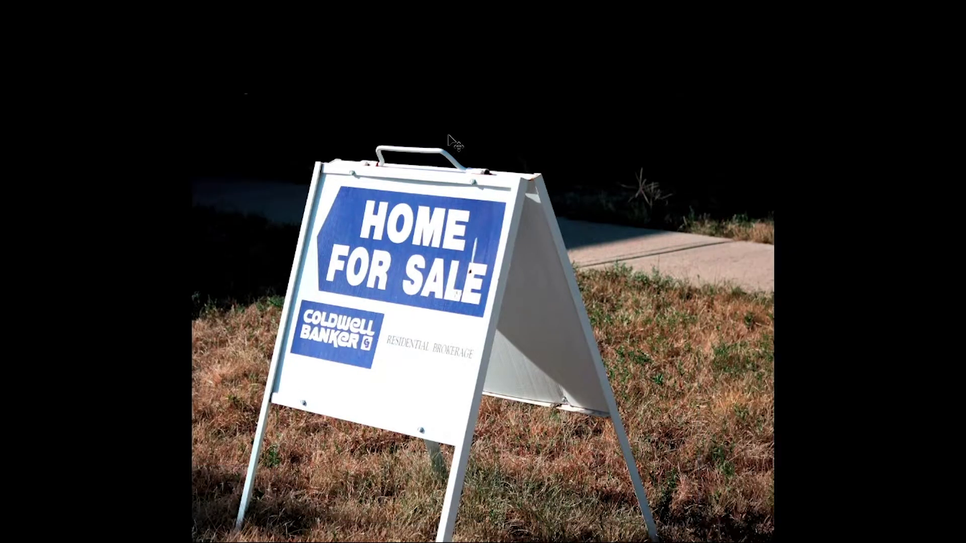
pyautogui.press('f')
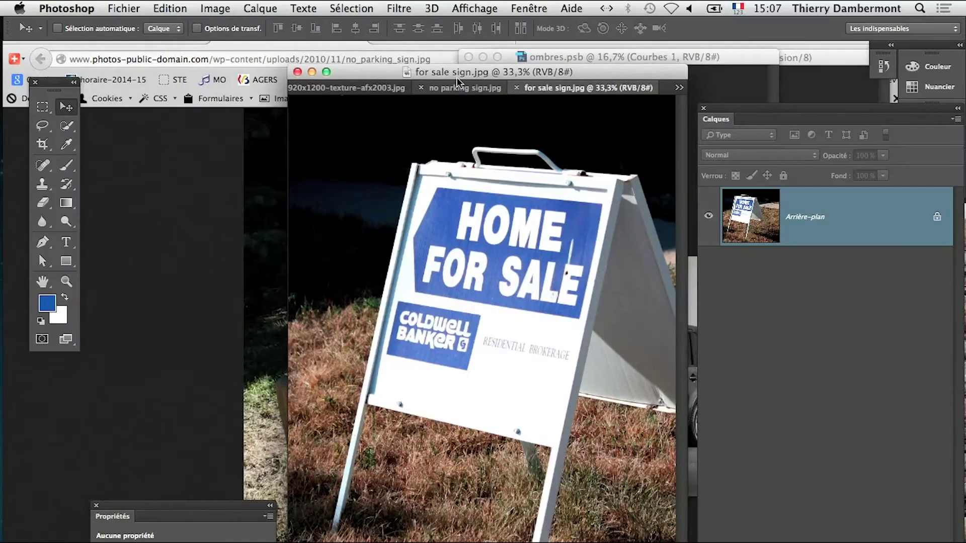
pyautogui.click(468, 88)
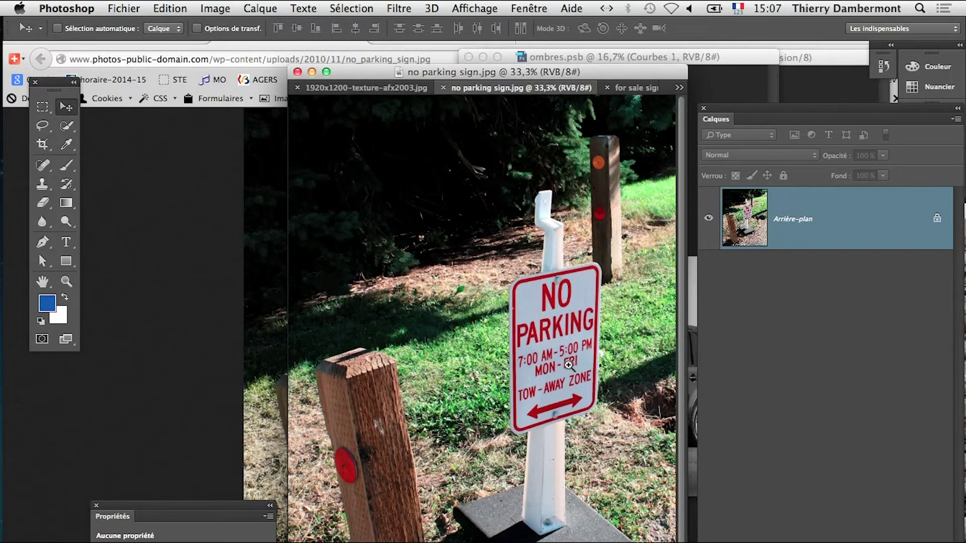
pyautogui.scroll(2, 574, 374)
# Crop the No Parking photo to the sign and post, deleting cropped pixels.
pyautogui.press('f')
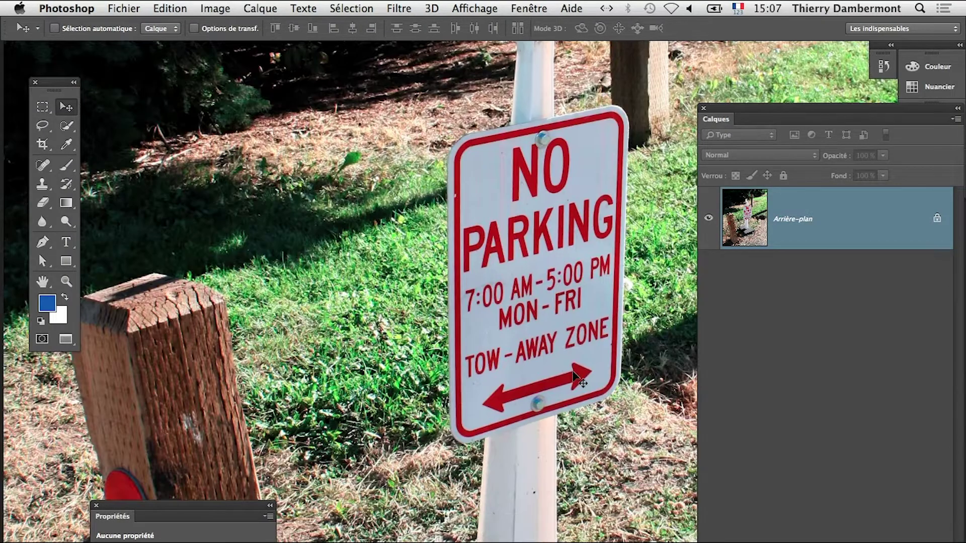
pyautogui.moveTo(574, 374); pyautogui.dragTo(382, 352)
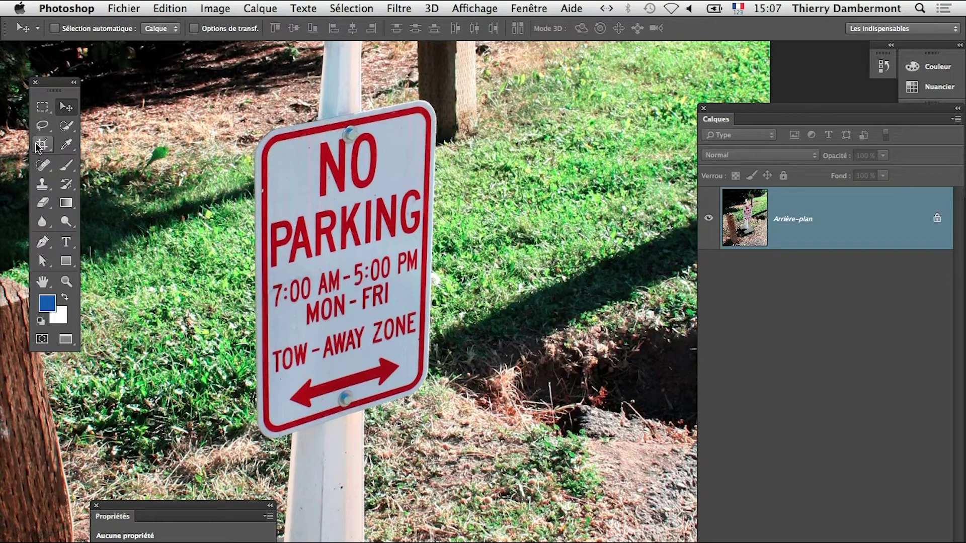
pyautogui.click(41, 145)
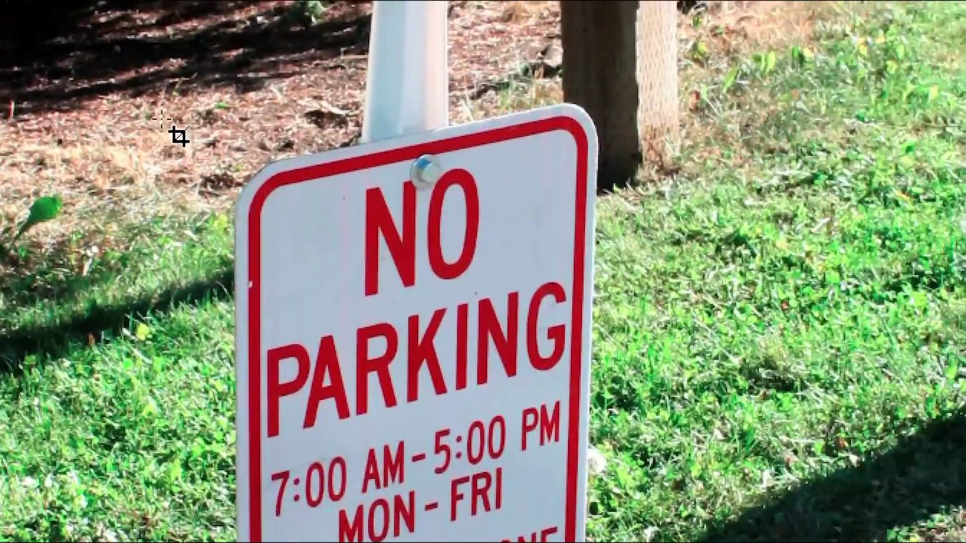
pyautogui.moveTo(215, 94); pyautogui.dragTo(244, 130)
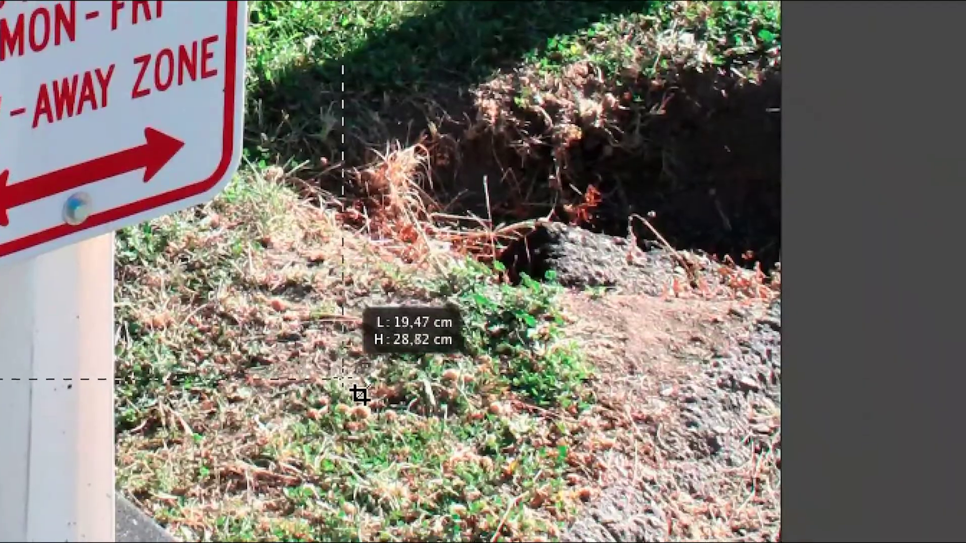
pyautogui.moveTo(193, 147); pyautogui.dragTo(276, 336)
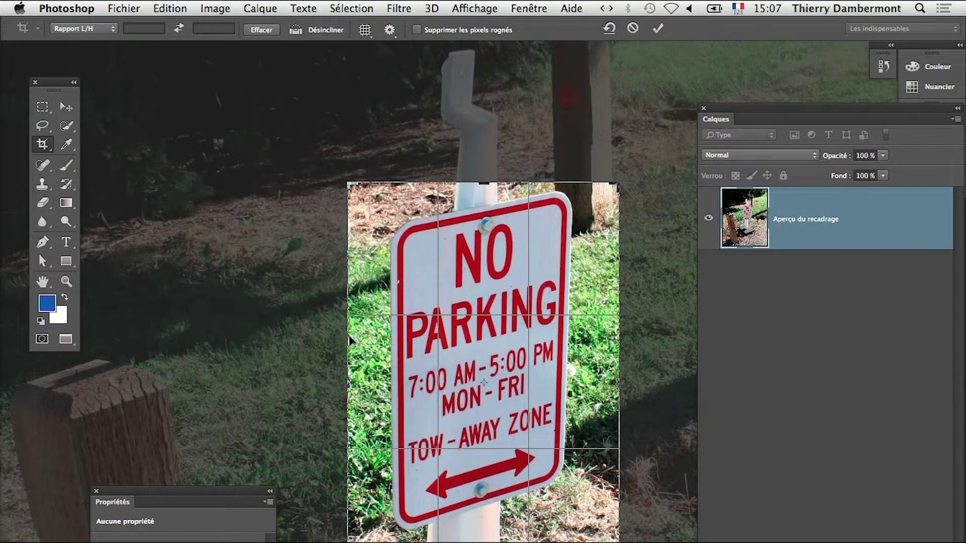
pyautogui.moveTo(487, 182); pyautogui.dragTo(488, 162)
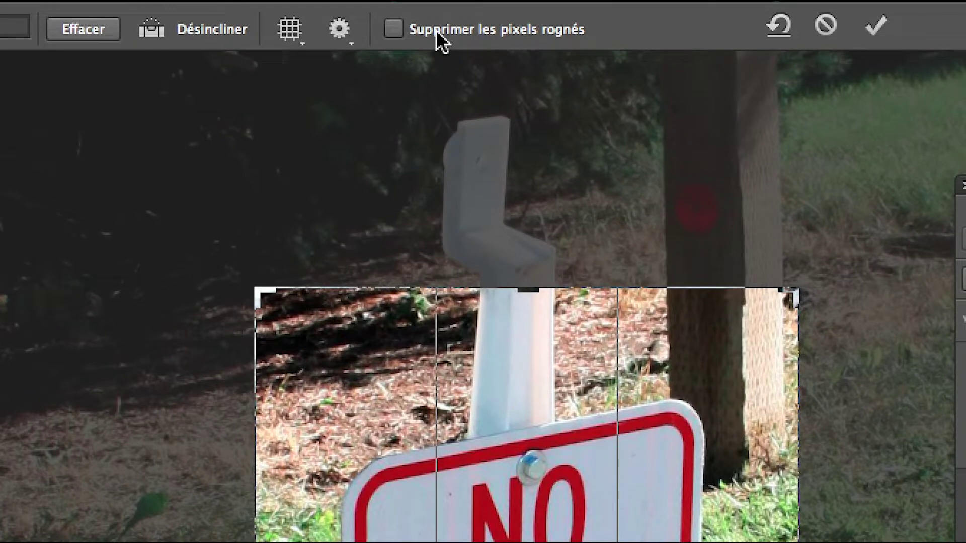
pyautogui.click(437, 29)
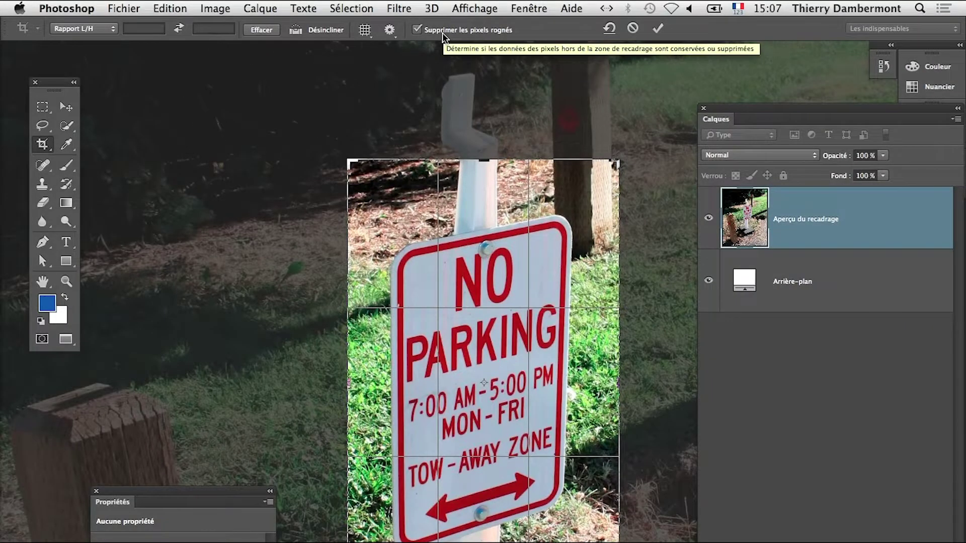
pyautogui.click(658, 29)
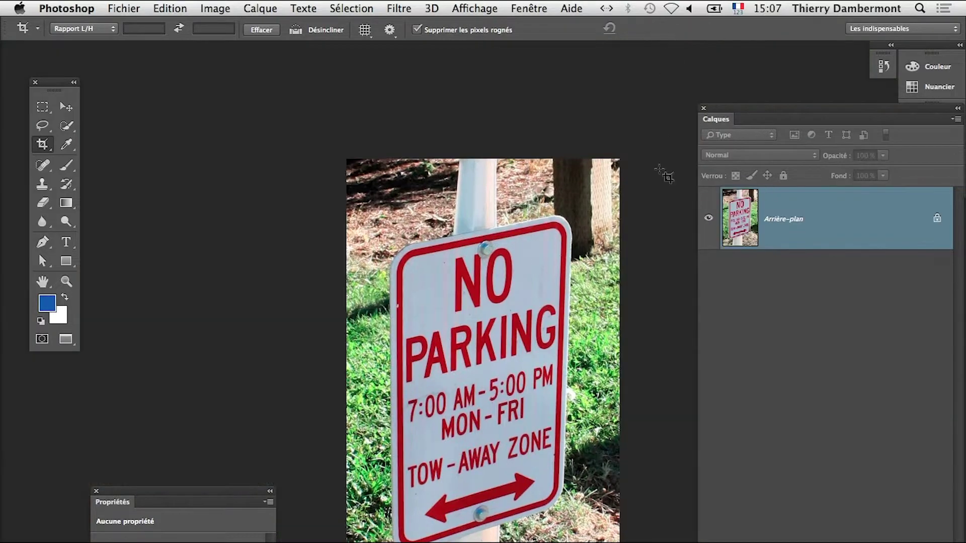
pyautogui.keyDown('super'); pyautogui.click(515, 412); pyautogui.keyUp('super')
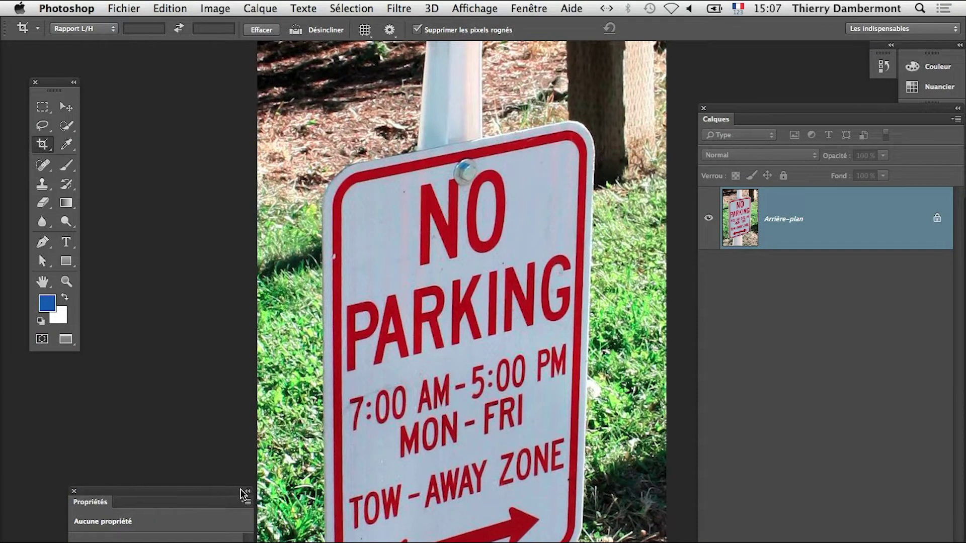
pyautogui.moveTo(267, 491); pyautogui.dragTo(192, 475)
pyautogui.keyDown('ctrl'); pyautogui.keyDown('alt'); pyautogui.click(474, 399); pyautogui.keyUp('alt'); pyautogui.keyUp('ctrl')
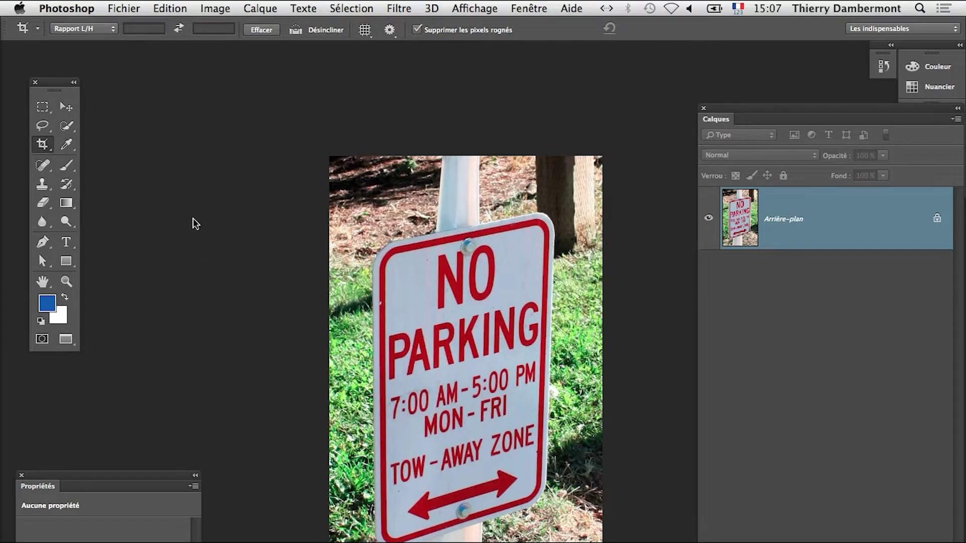
# Save the cropped photo as JPEG no parking sign - 01.jpg with default quality.
pyautogui.click(124, 8)
pyautogui.click(246, 172)
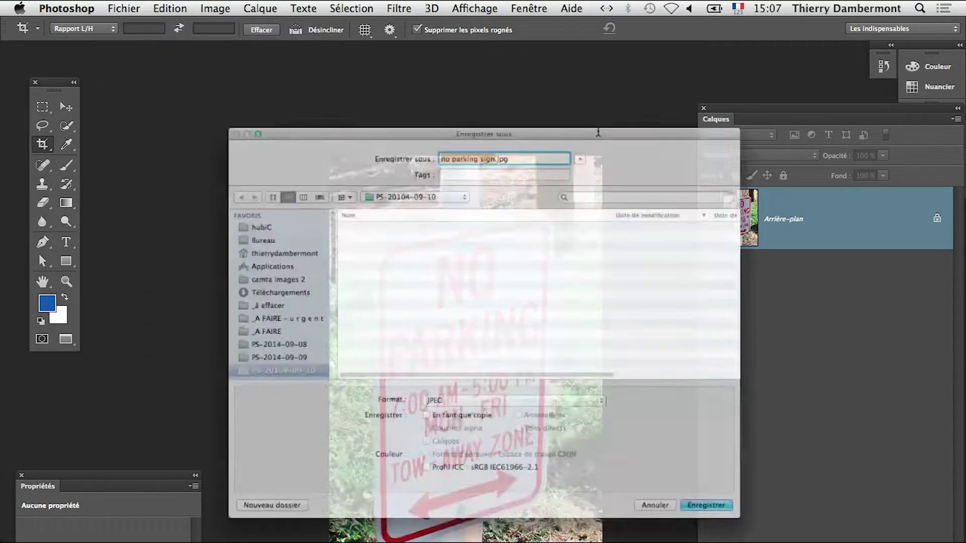
pyautogui.click(509, 104)
pyautogui.click(498, 105)
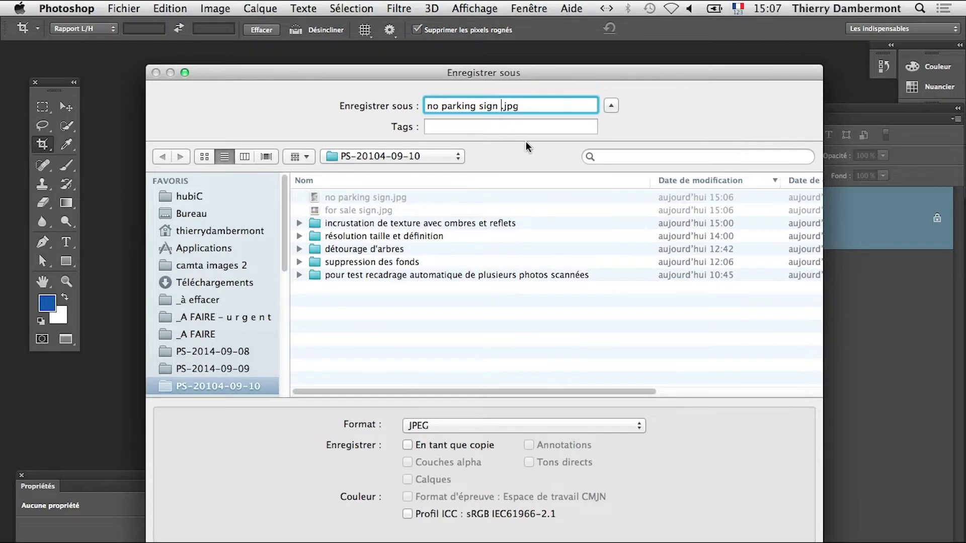
pyautogui.write('01')
pyautogui.press('Return')
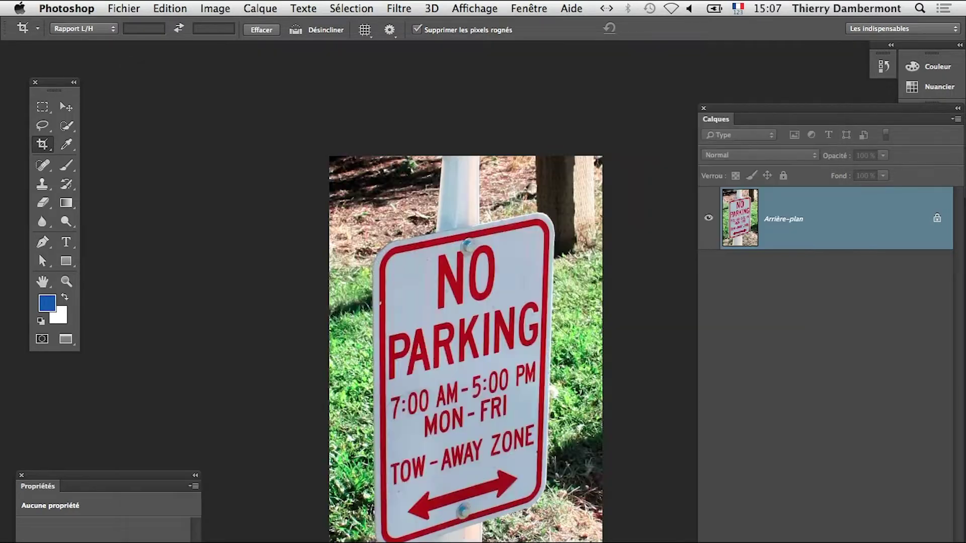
pyautogui.press('Return')
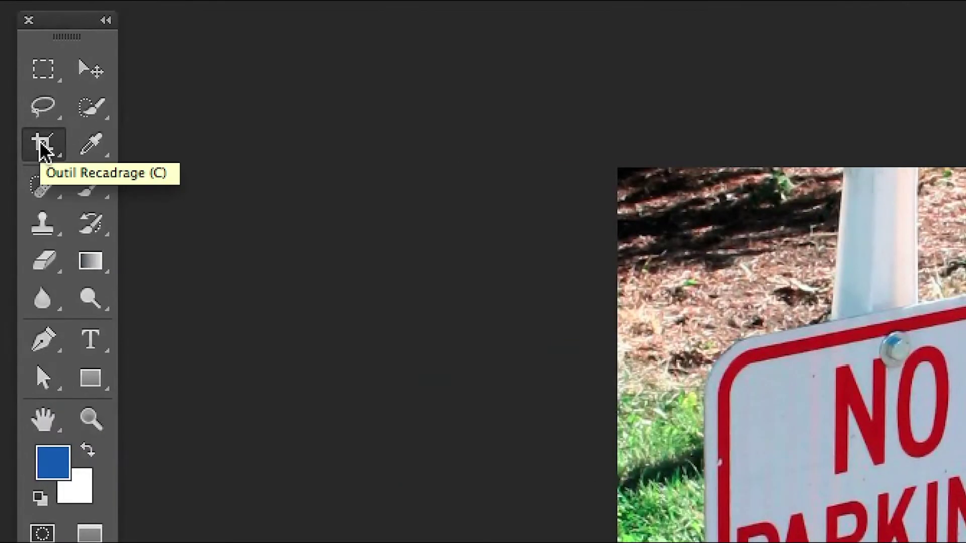
# Perspective-crop the No Parking photo by pinning the grid corners to the sign's four corners.
pyautogui.click(43, 146)
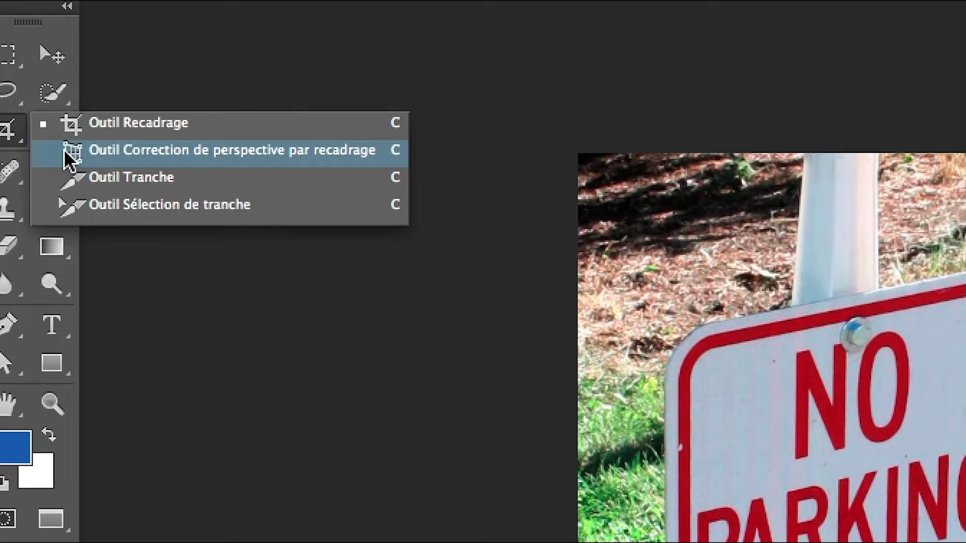
pyautogui.click(64, 150)
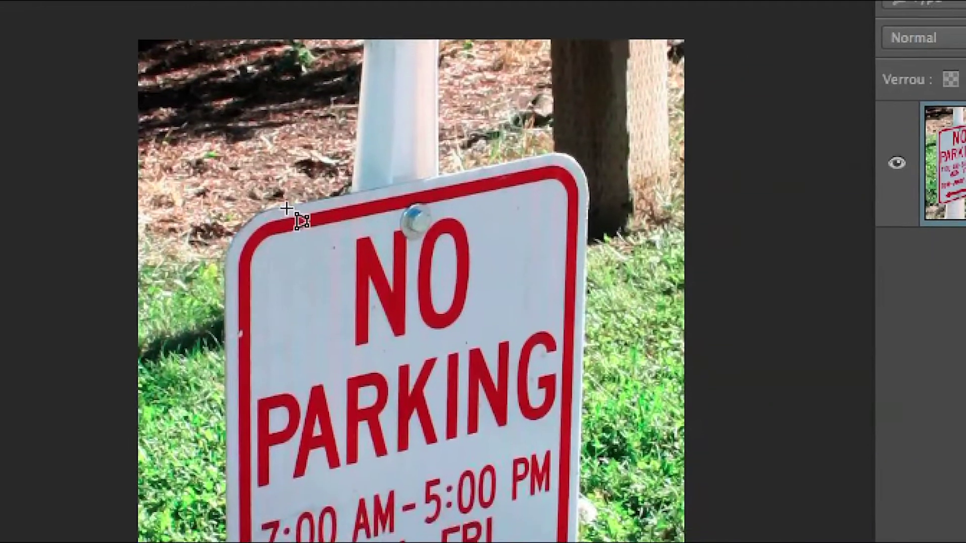
pyautogui.moveTo(296, 221)
pyautogui.mouseDown()
pyautogui.moveTo(367, 370)
pyautogui.moveTo(398, 483)
pyautogui.mouseUp()
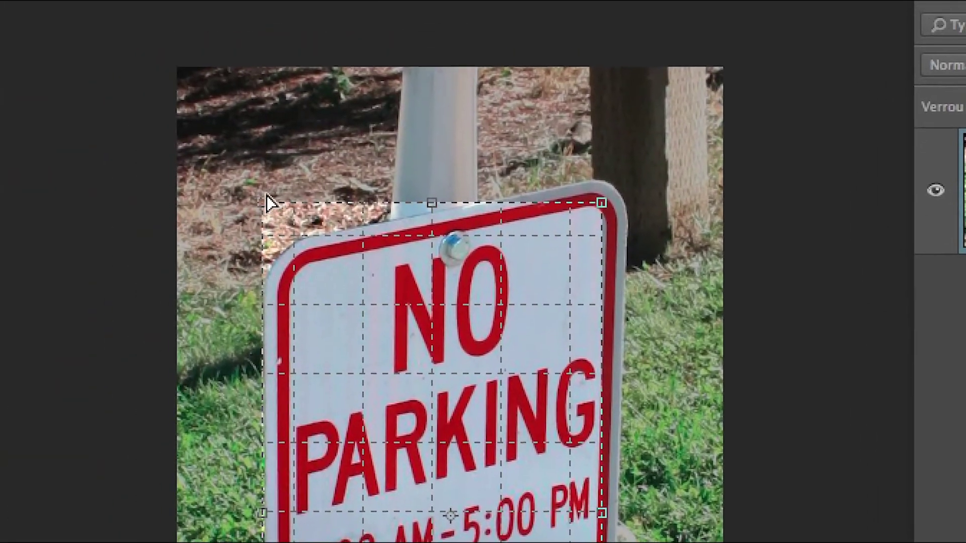
pyautogui.moveTo(267, 204); pyautogui.dragTo(266, 214)
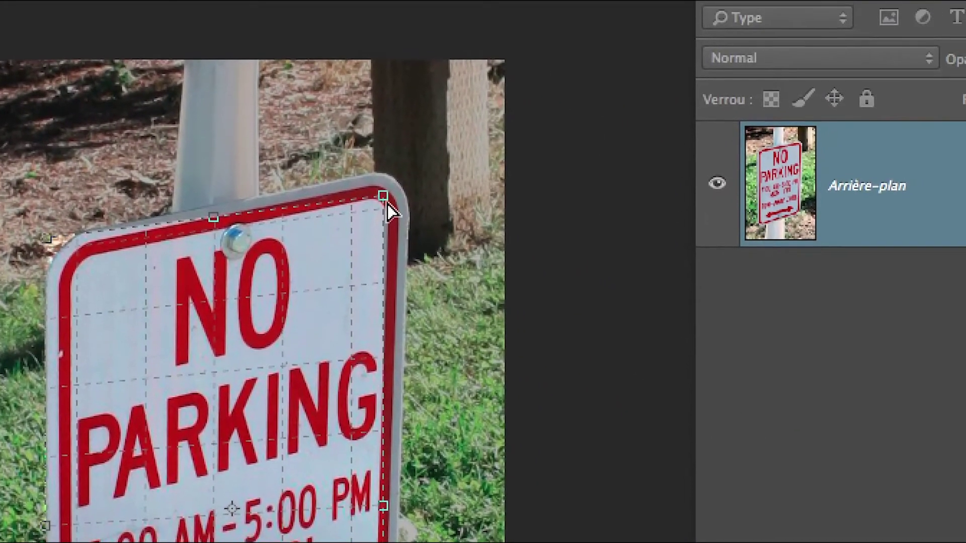
pyautogui.moveTo(415, 191)
pyautogui.mouseDown()
pyautogui.moveTo(396, 195)
pyautogui.moveTo(399, 185)
pyautogui.mouseUp()
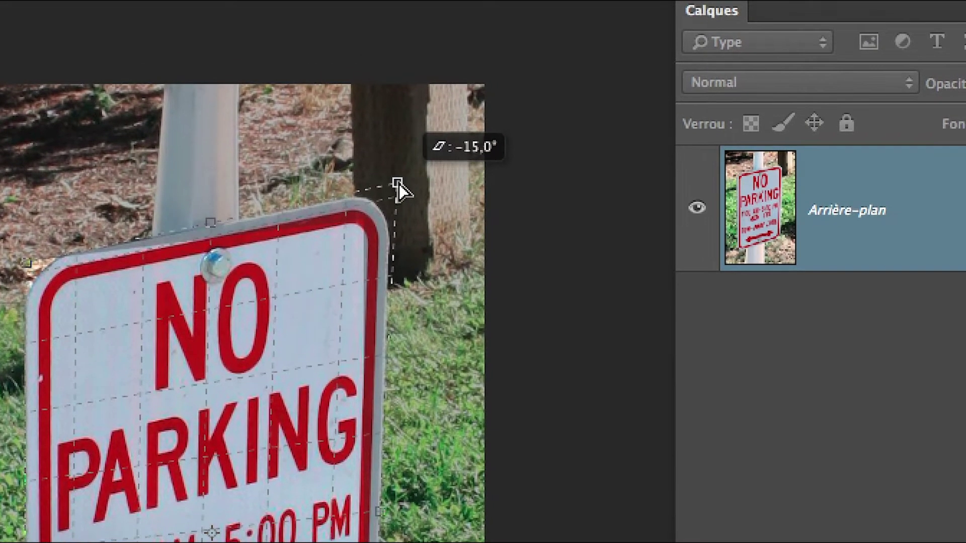
pyautogui.moveTo(398, 187); pyautogui.dragTo(397, 183)
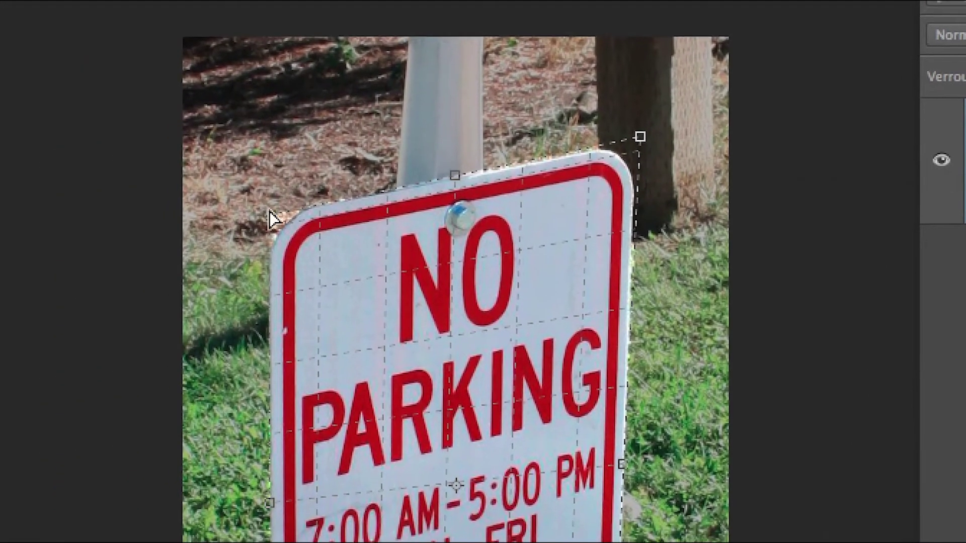
pyautogui.moveTo(268, 211); pyautogui.dragTo(264, 209)
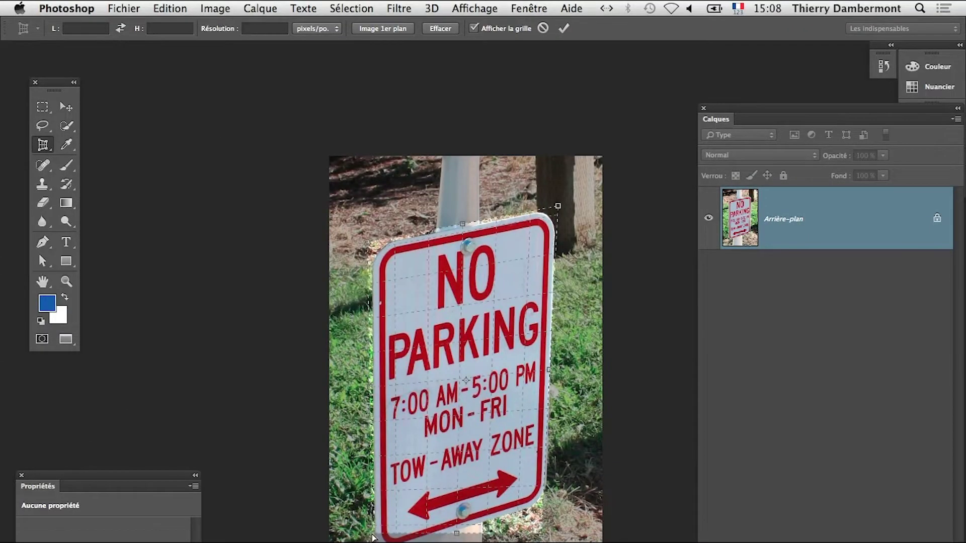
pyautogui.moveTo(374, 539); pyautogui.dragTo(365, 542)
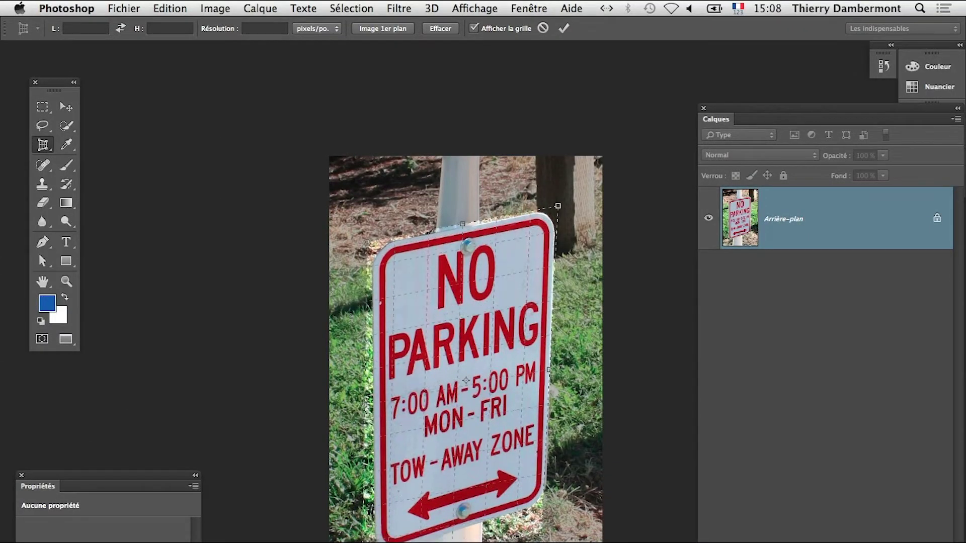
pyautogui.moveTo(543, 537); pyautogui.dragTo(557, 502)
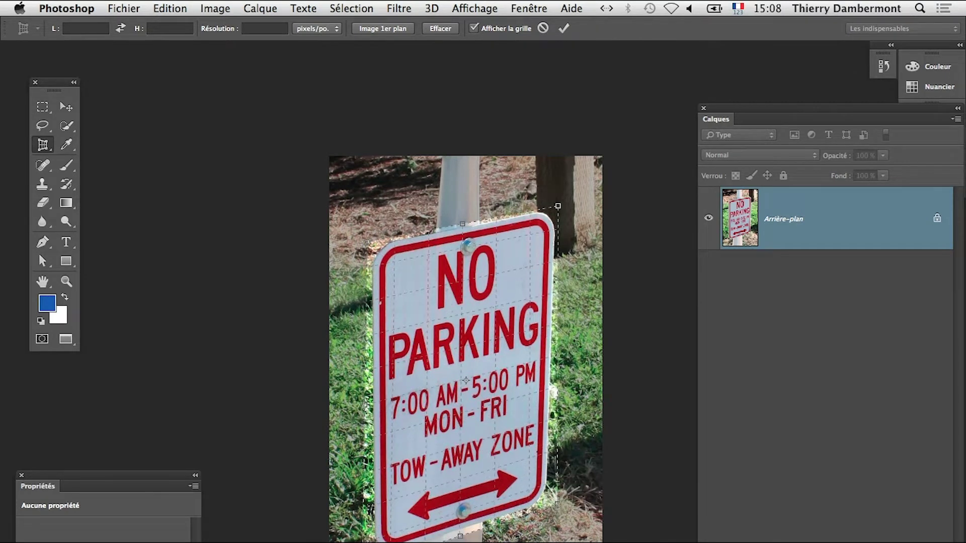
pyautogui.moveTo(559, 208); pyautogui.dragTo(564, 193)
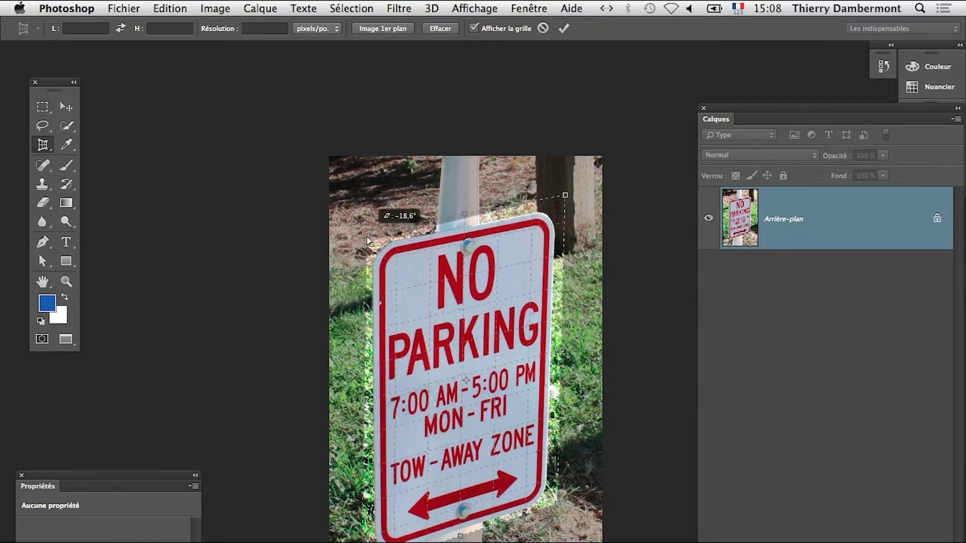
pyautogui.moveTo(369, 245)
pyautogui.mouseDown()
pyautogui.moveTo(367, 234)
pyautogui.moveTo(360, 239)
pyautogui.mouseUp()
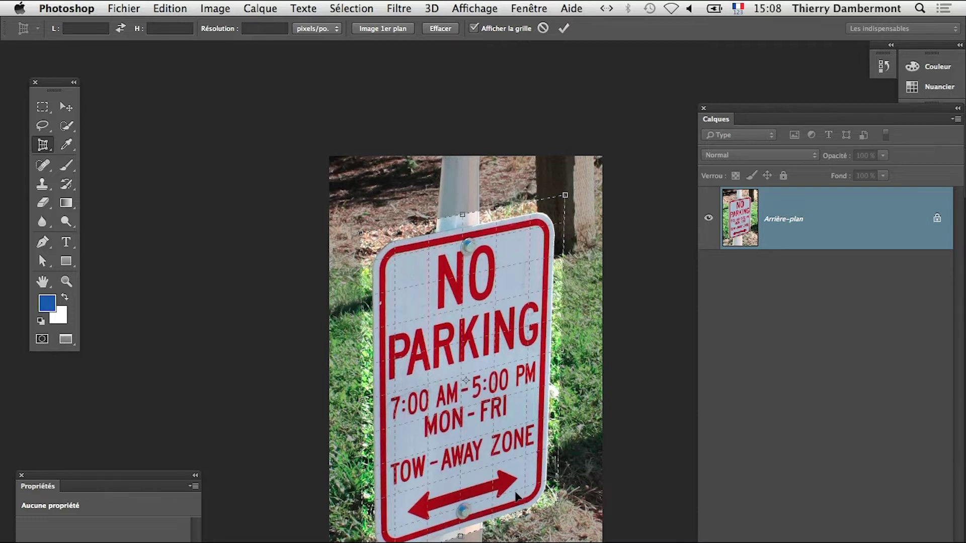
pyautogui.click(563, 32)
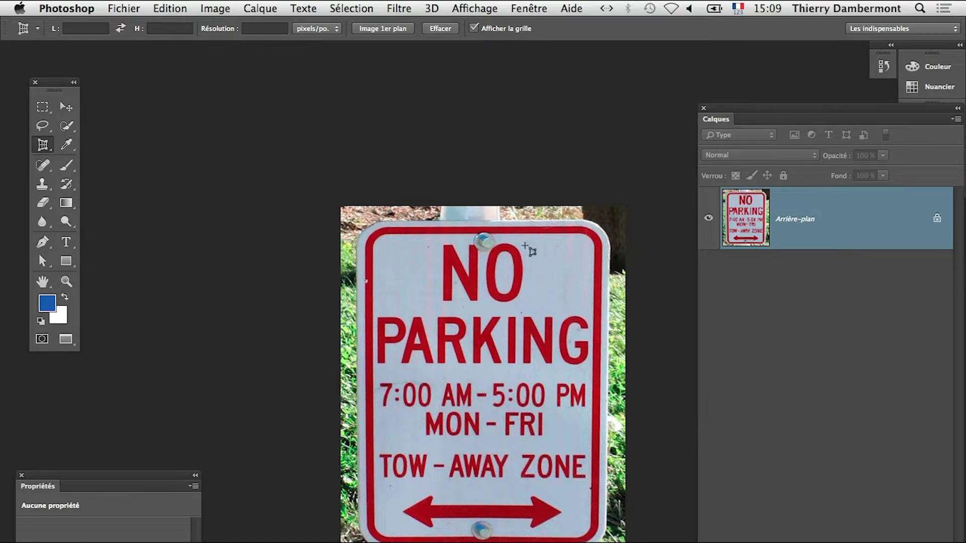
# Perspective-crop the for sale photo to the blue HOME FOR SALE panel, fitting all four corners.
pyautogui.click(523, 8)
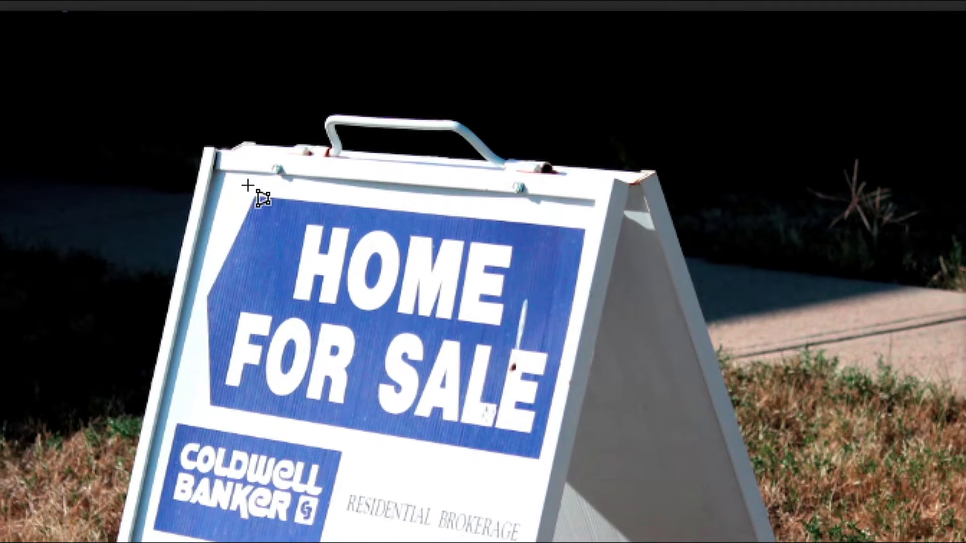
pyautogui.moveTo(248, 186); pyautogui.dragTo(598, 441)
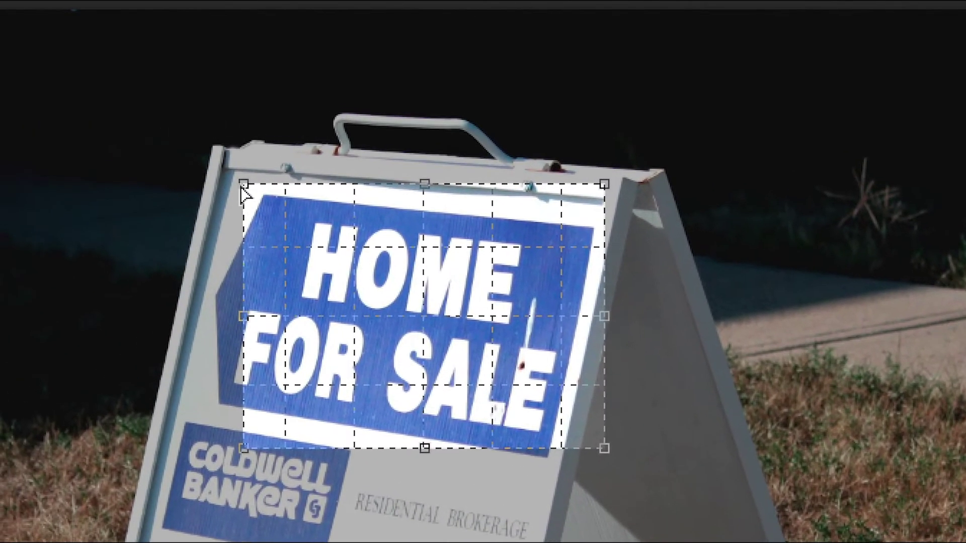
pyautogui.moveTo(246, 197); pyautogui.dragTo(240, 184)
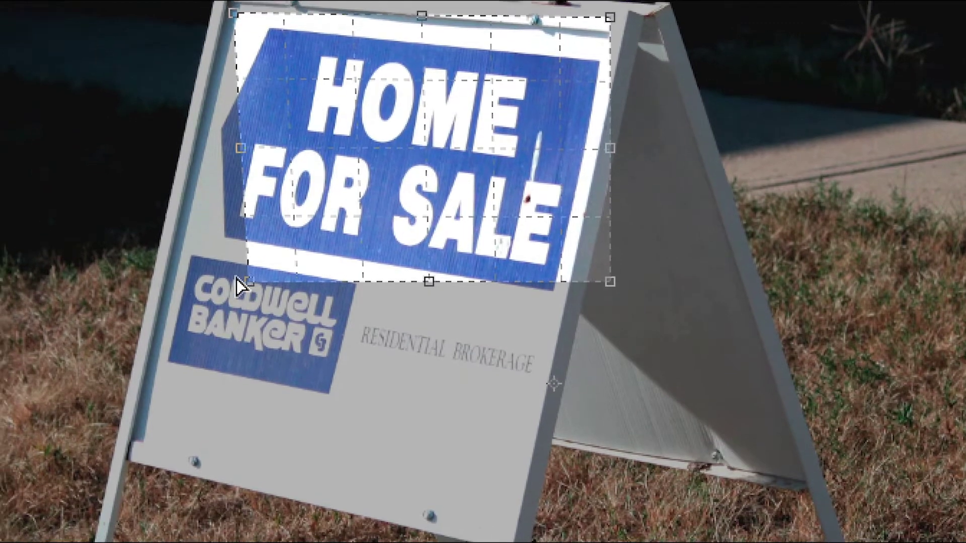
pyautogui.moveTo(242, 279); pyautogui.dragTo(222, 265)
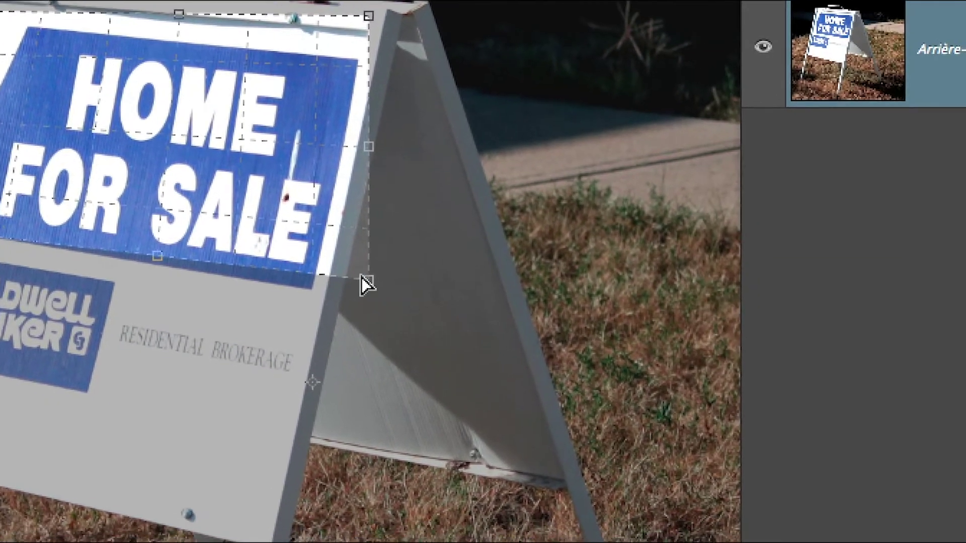
pyautogui.moveTo(360, 279); pyautogui.dragTo(346, 292)
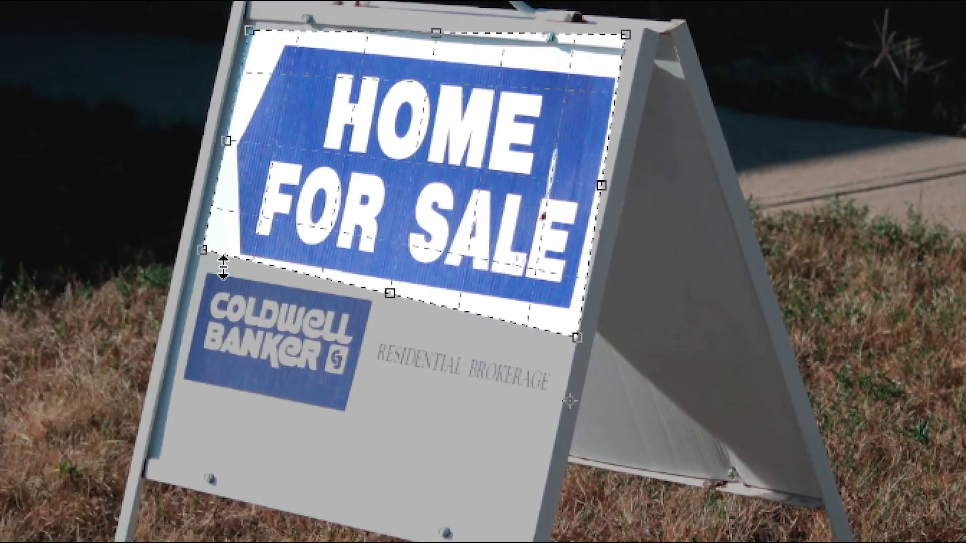
pyautogui.moveTo(220, 265); pyautogui.dragTo(214, 275)
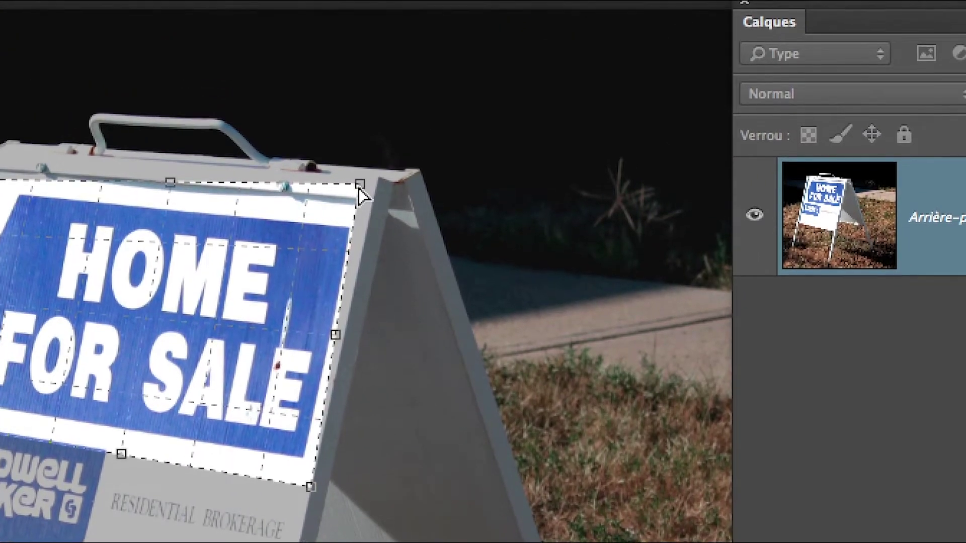
pyautogui.moveTo(360, 191); pyautogui.dragTo(358, 198)
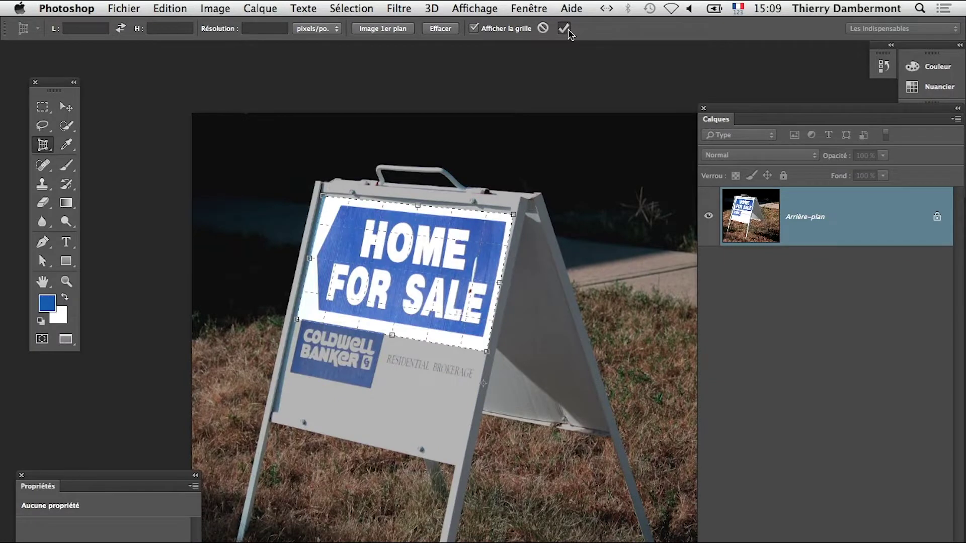
pyautogui.click(564, 31)
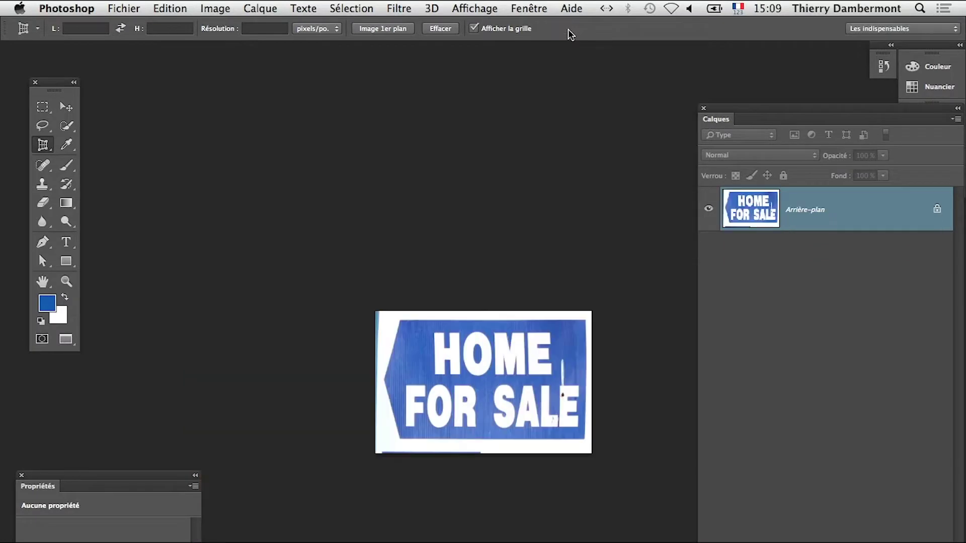
pyautogui.click(537, 418)
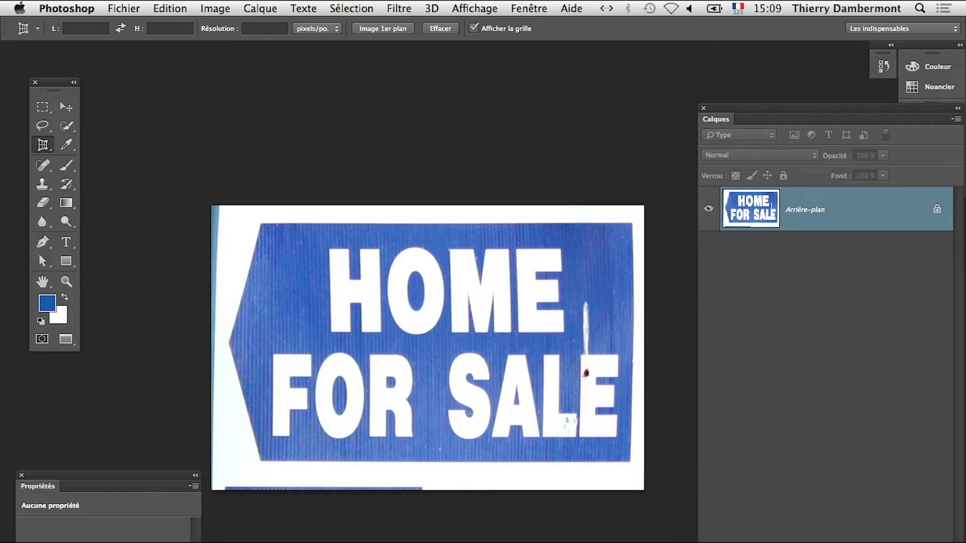
pyautogui.click(528, 8)
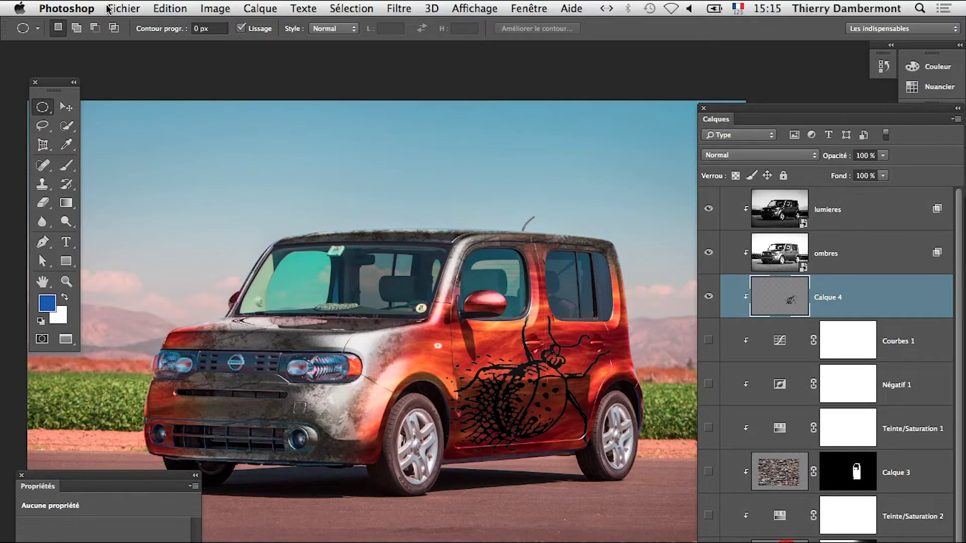
# Open no parking sign - 01.jpg from recent files and drag it into Nissan Cube - 07.psd.
pyautogui.click(108, 8)
pyautogui.moveTo(178, 94)
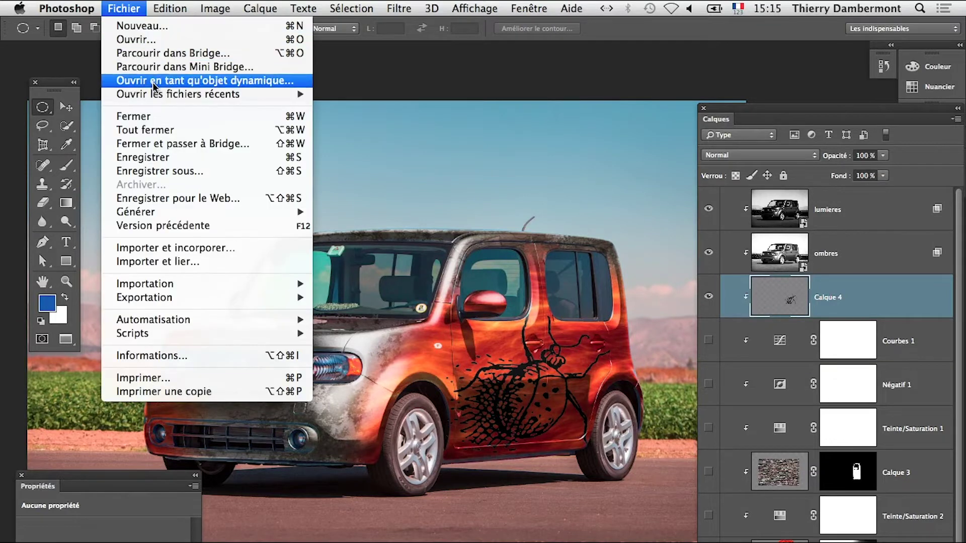
pyautogui.click(420, 121)
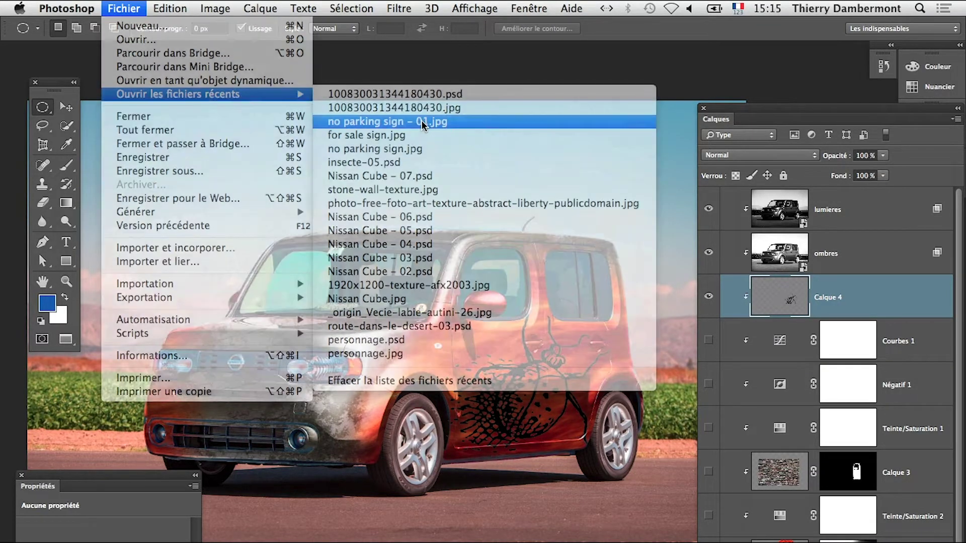
pyautogui.press('f')
pyautogui.press('f')
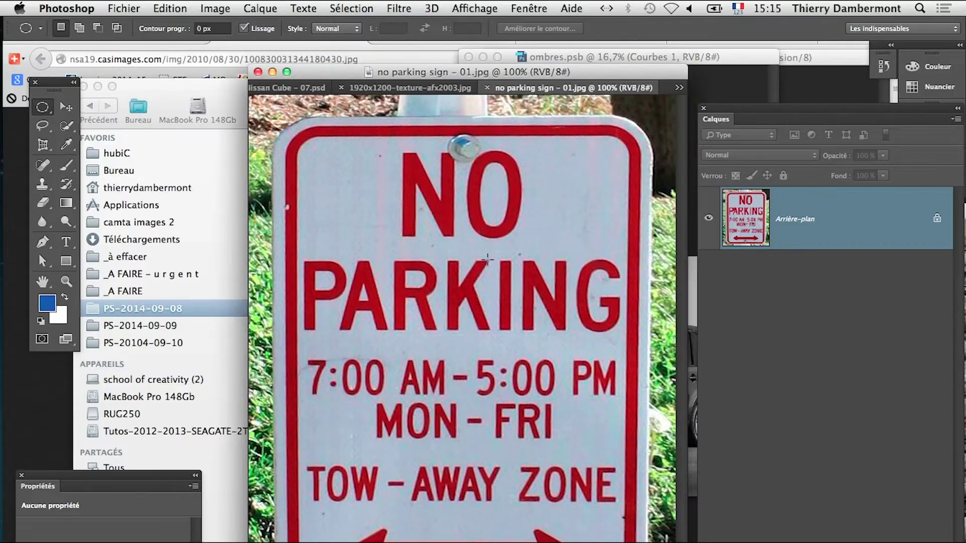
pyautogui.moveTo(573, 87); pyautogui.dragTo(576, 196)
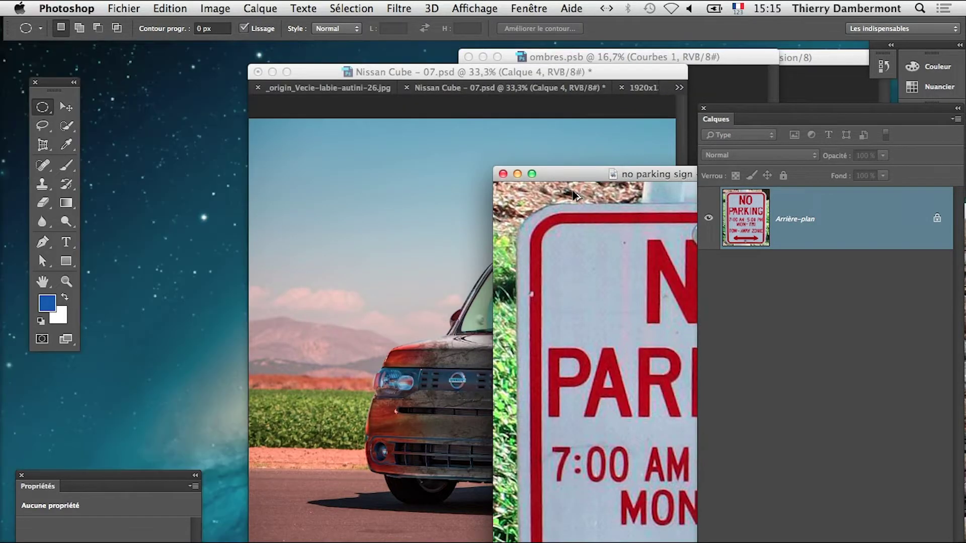
pyautogui.click(65, 107)
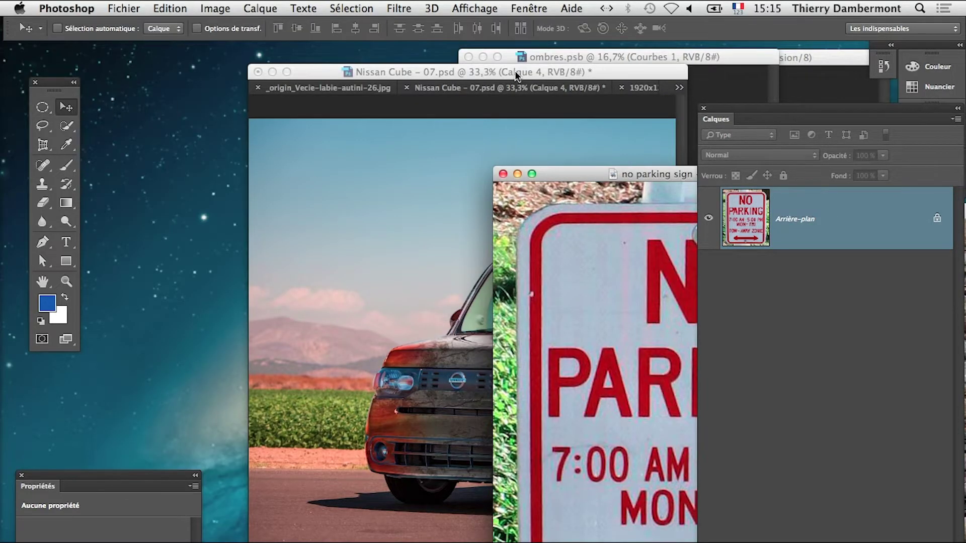
pyautogui.moveTo(515, 70); pyautogui.dragTo(352, 69)
pyautogui.moveTo(619, 316)
pyautogui.mouseDown()
pyautogui.moveTo(447, 375)
pyautogui.moveTo(259, 324)
pyautogui.mouseUp()
pyautogui.keyDown('ctrl'); pyautogui.keyDown('alt'); pyautogui.click(321, 370); pyautogui.keyUp('alt'); pyautogui.keyUp('ctrl')
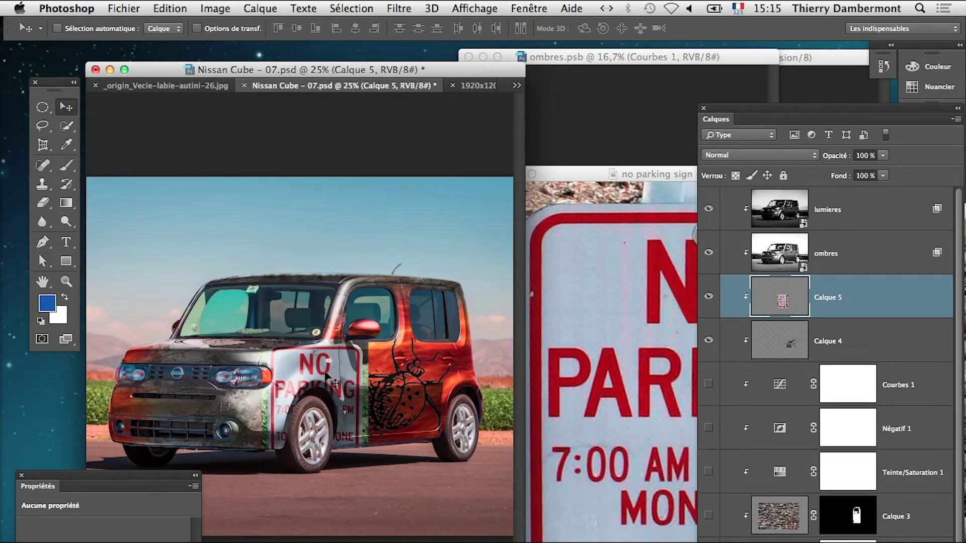
# Hide the beetle drawing layer and move the NO PARKING sign onto the rear door.
pyautogui.press('f')
pyautogui.moveTo(503, 438); pyautogui.dragTo(390, 434)
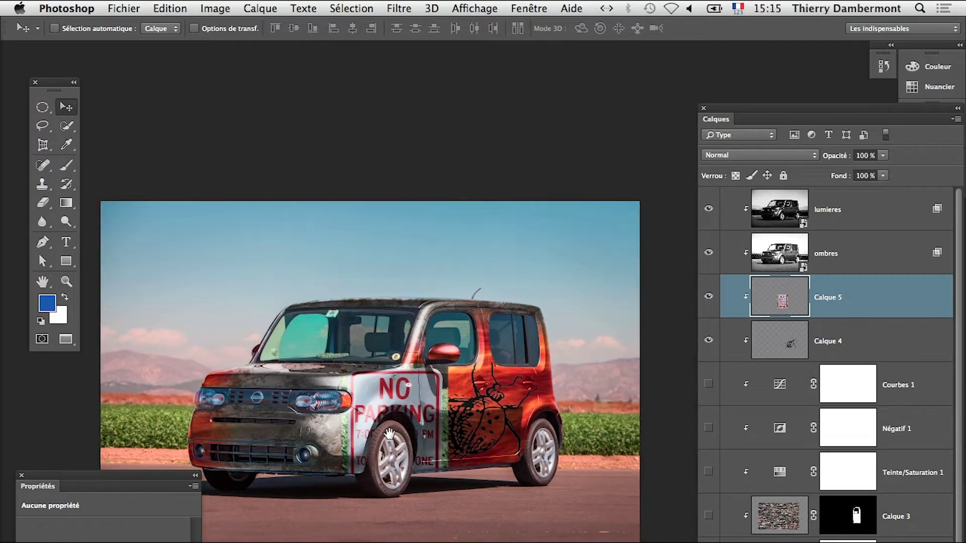
pyautogui.click(708, 340)
pyautogui.moveTo(409, 400); pyautogui.dragTo(483, 413)
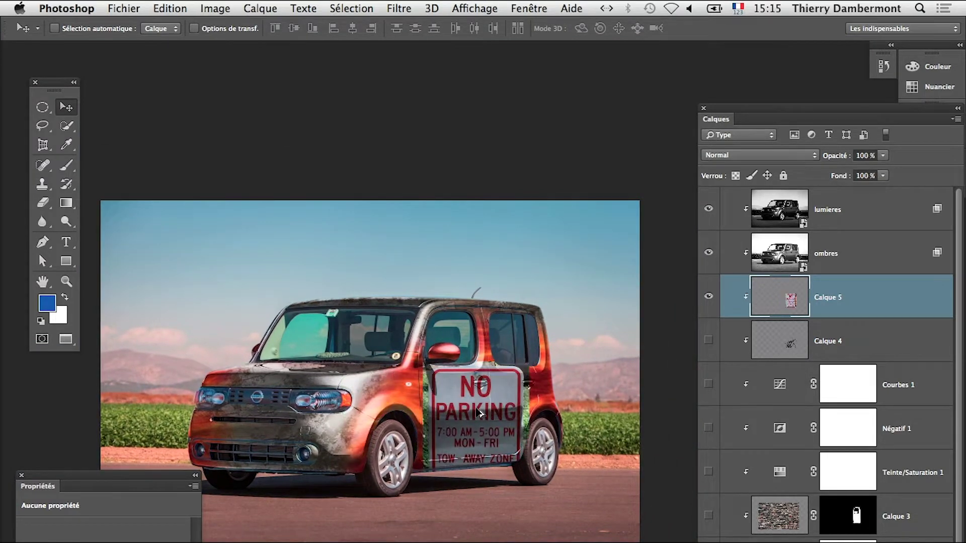
pyautogui.keyDown('ctrl'); pyautogui.keyDown('alt'); pyautogui.click(483, 414); pyautogui.keyUp('alt'); pyautogui.keyUp('ctrl')
pyautogui.keyDown('ctrl'); pyautogui.click(483, 415); pyautogui.keyUp('ctrl')
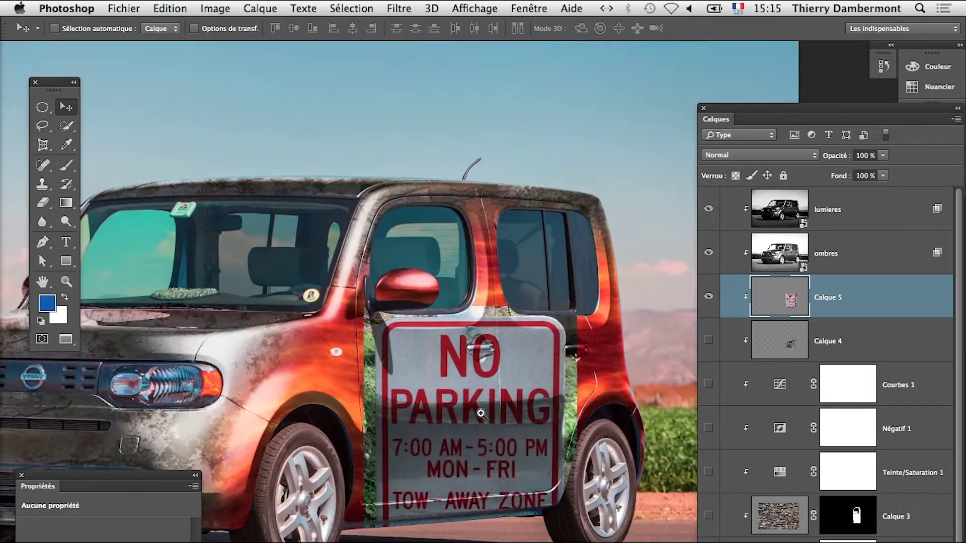
# Free-transform the sign to about 54% scale, -3.16° rotation, distorted to fit the door.
pyautogui.hotkey('ctrl', 't')
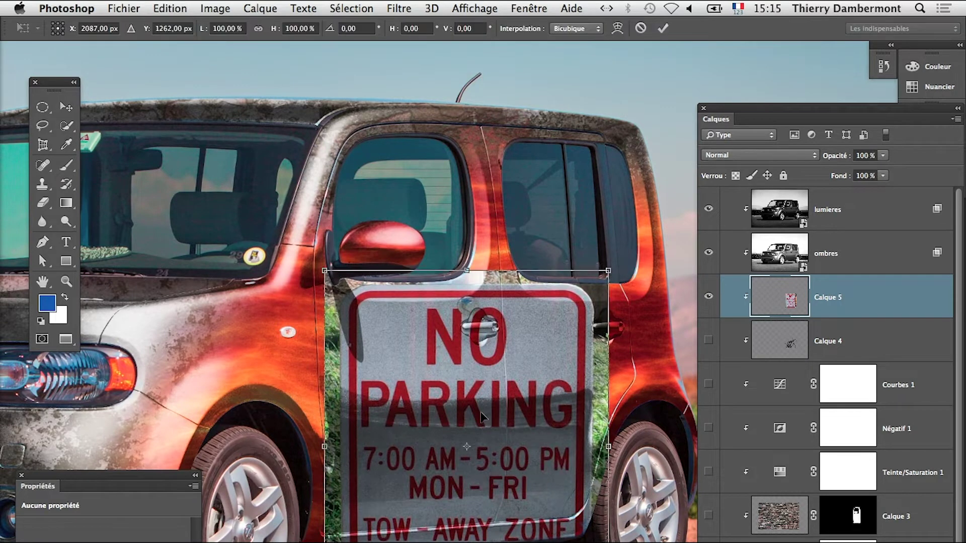
pyautogui.moveTo(325, 271); pyautogui.dragTo(312, 267)
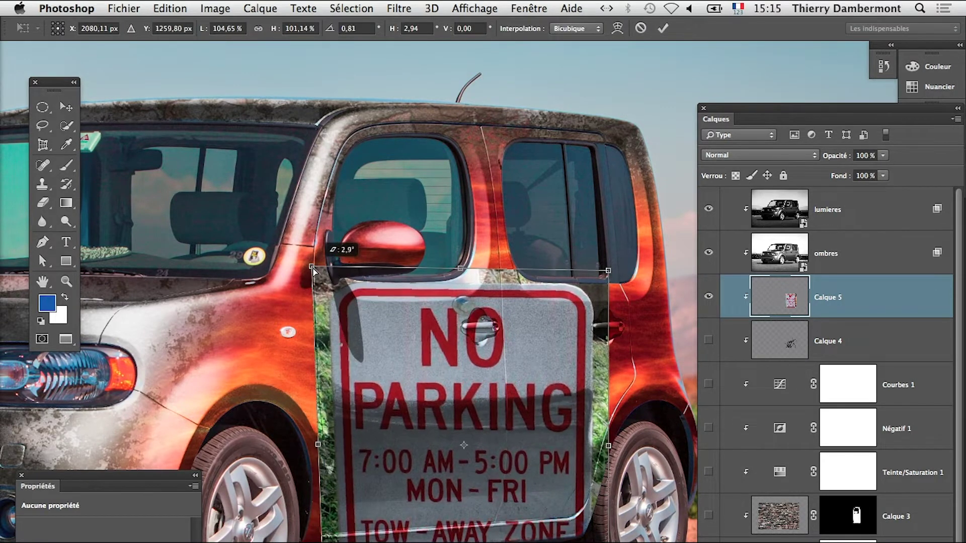
pyautogui.moveTo(608, 276); pyautogui.dragTo(609, 268)
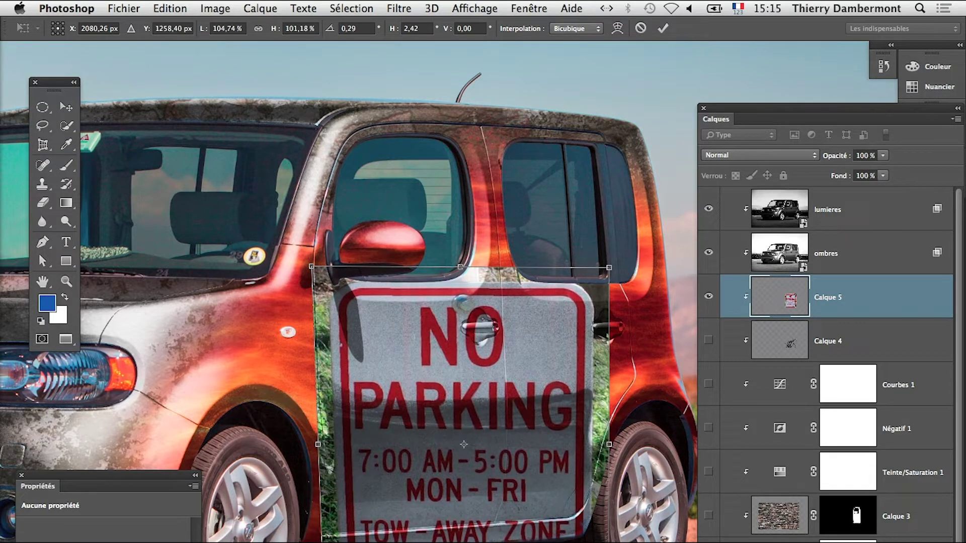
pyautogui.moveTo(320, 541); pyautogui.dragTo(385, 523)
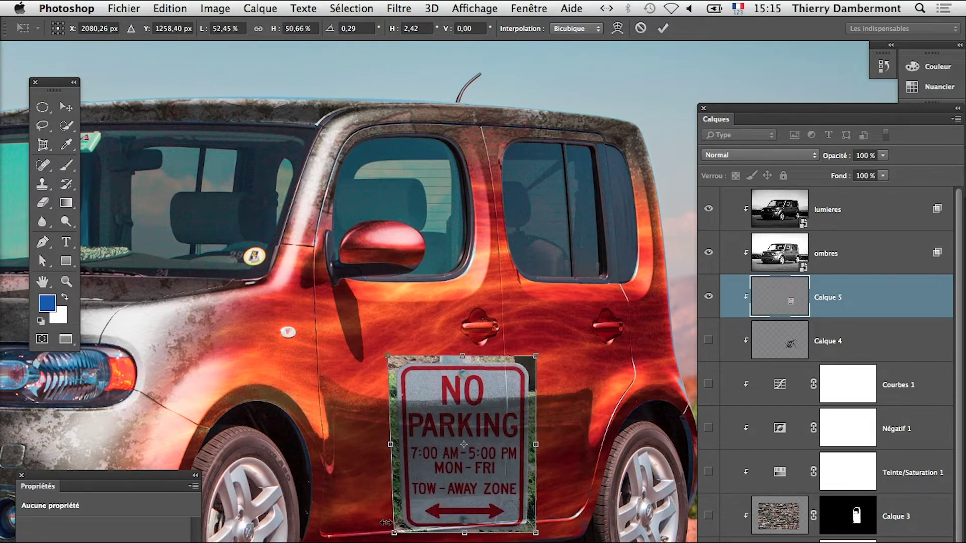
pyautogui.moveTo(390, 529); pyautogui.dragTo(386, 535)
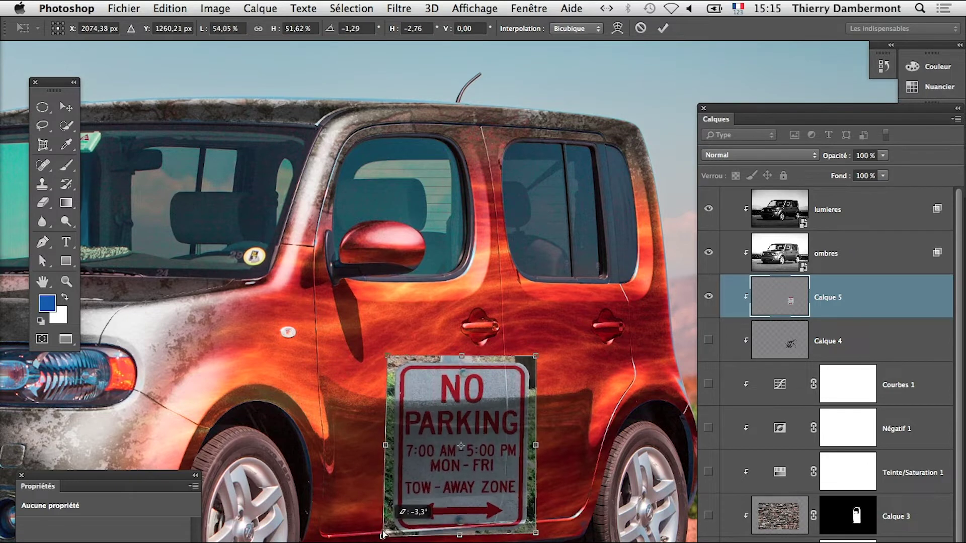
pyautogui.moveTo(536, 535); pyautogui.dragTo(539, 527)
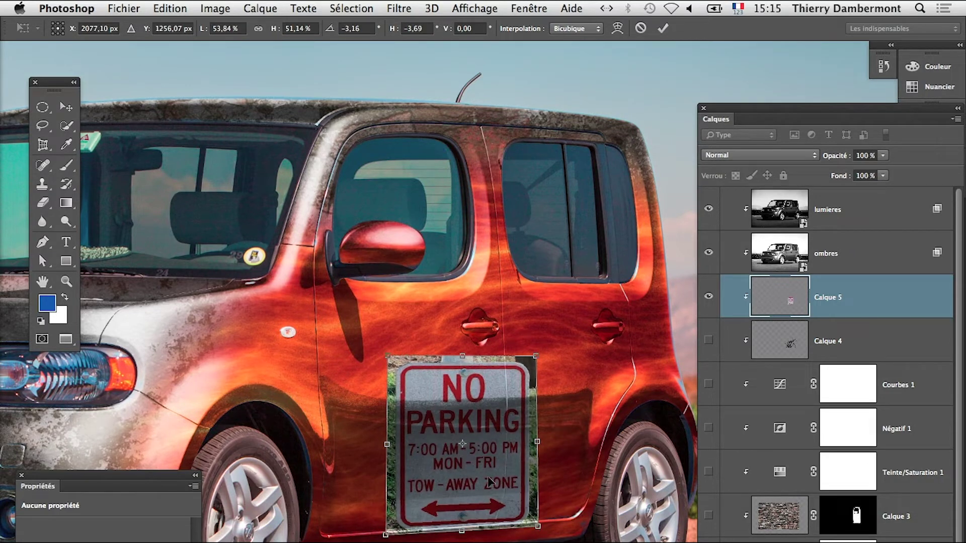
pyautogui.moveTo(449, 441); pyautogui.dragTo(405, 426)
pyautogui.moveTo(343, 347); pyautogui.dragTo(343, 341)
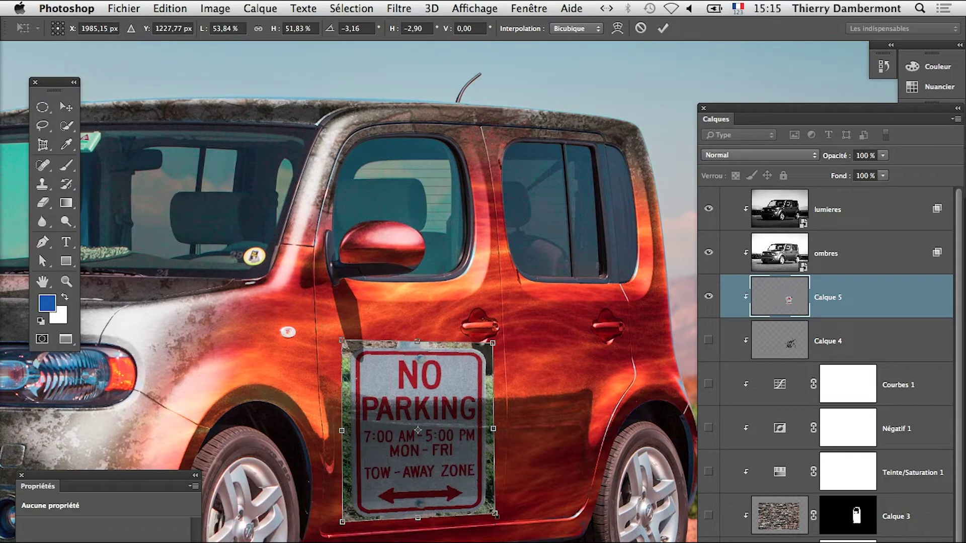
pyautogui.press('Return')
pyautogui.click(381, 468)
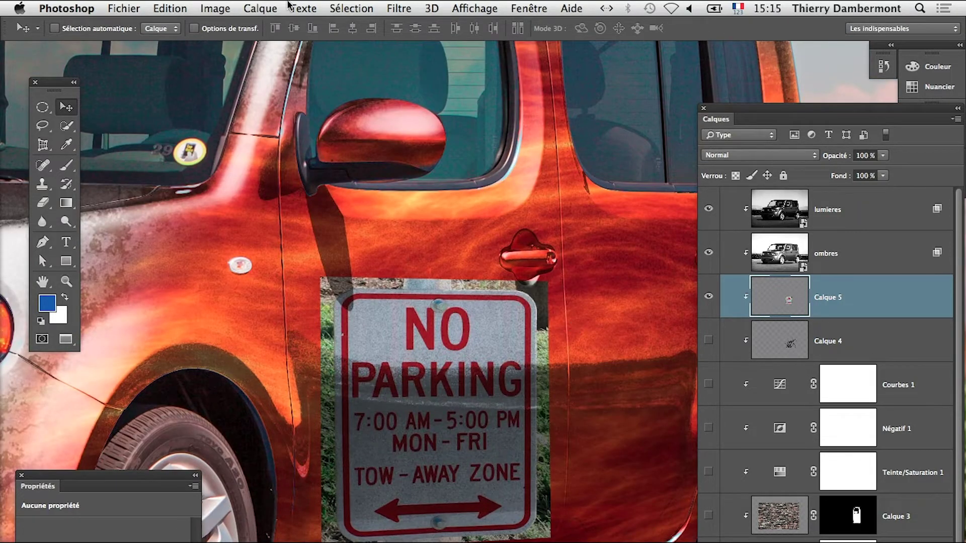
# Preview a Shear bend on the No Parking sign, then cancel without applying it.
pyautogui.click(400, 8)
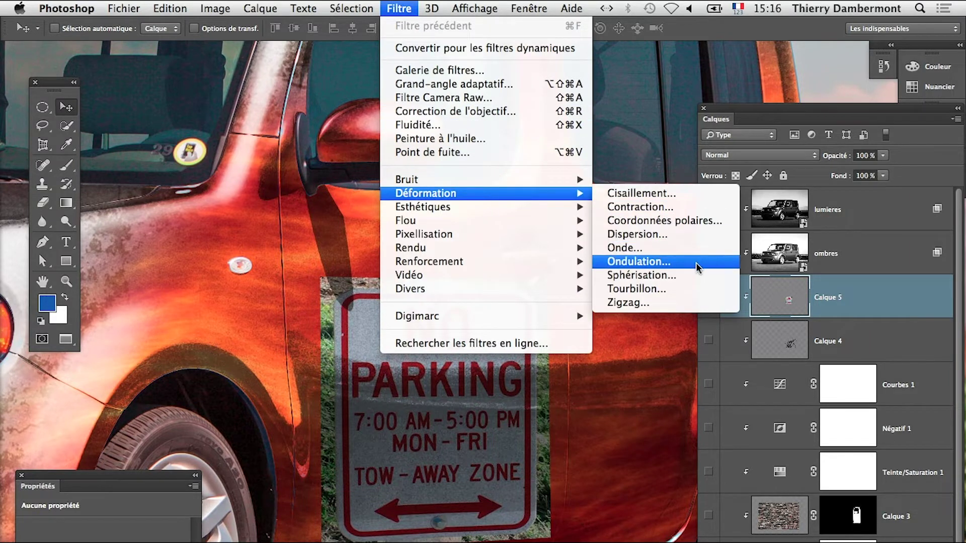
pyautogui.moveTo(426, 193)
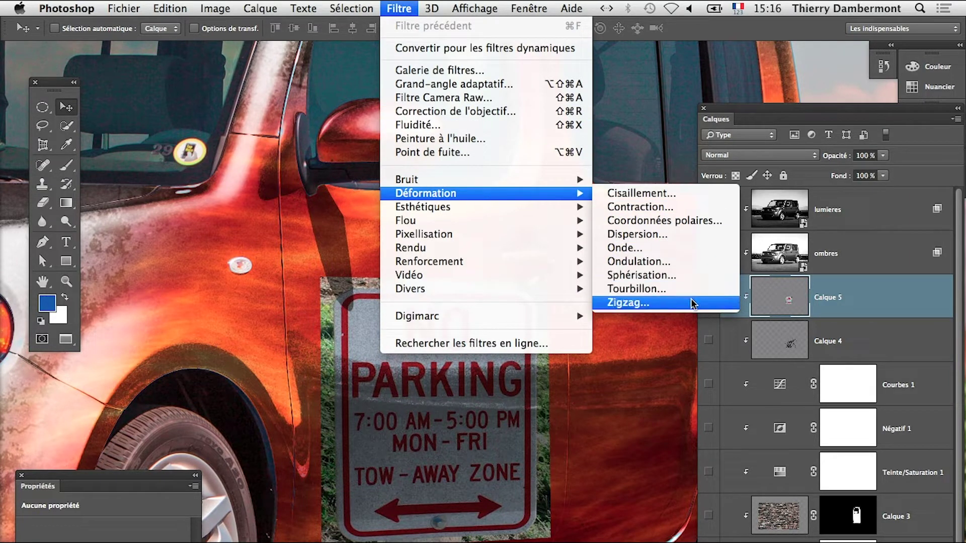
pyautogui.click(699, 194)
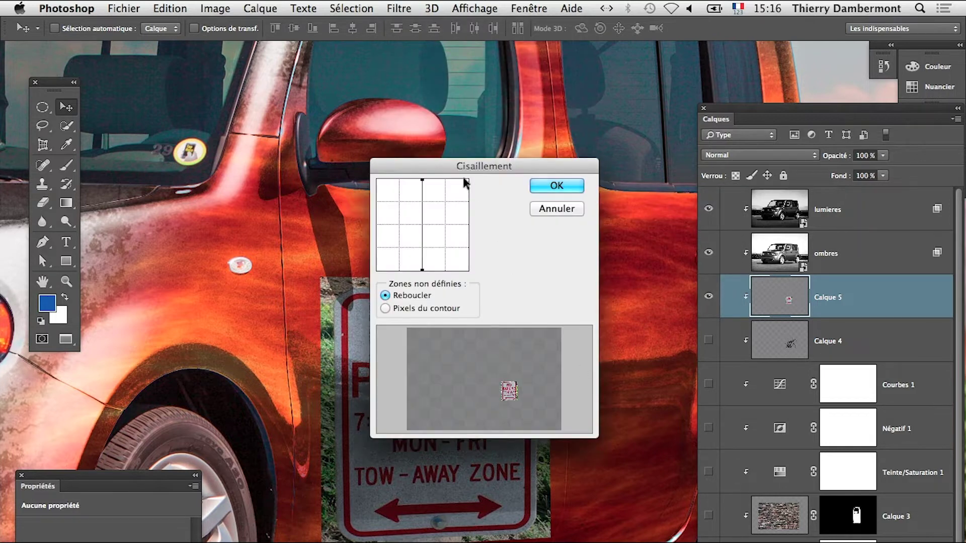
pyautogui.moveTo(483, 166); pyautogui.dragTo(609, 134)
pyautogui.moveTo(550, 195); pyautogui.dragTo(552, 202)
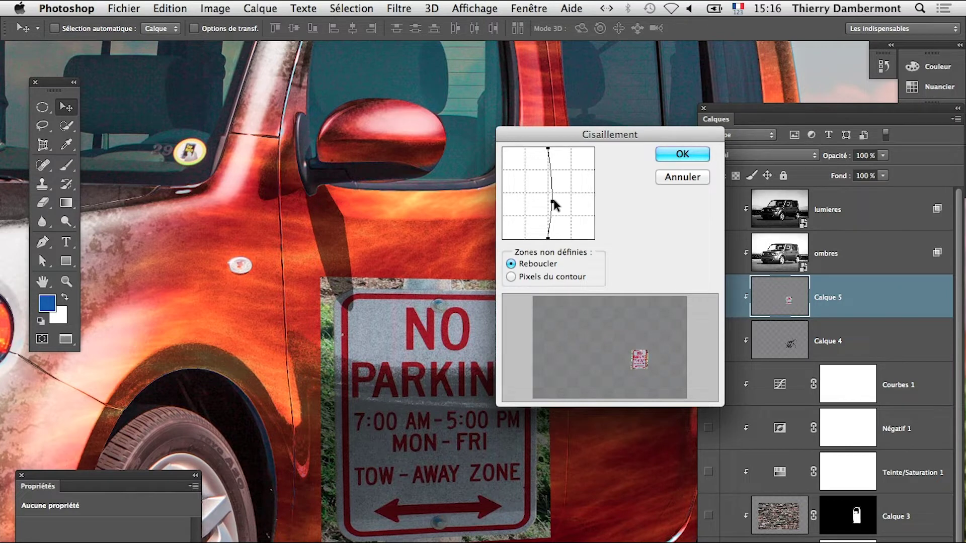
pyautogui.moveTo(553, 201); pyautogui.dragTo(554, 202)
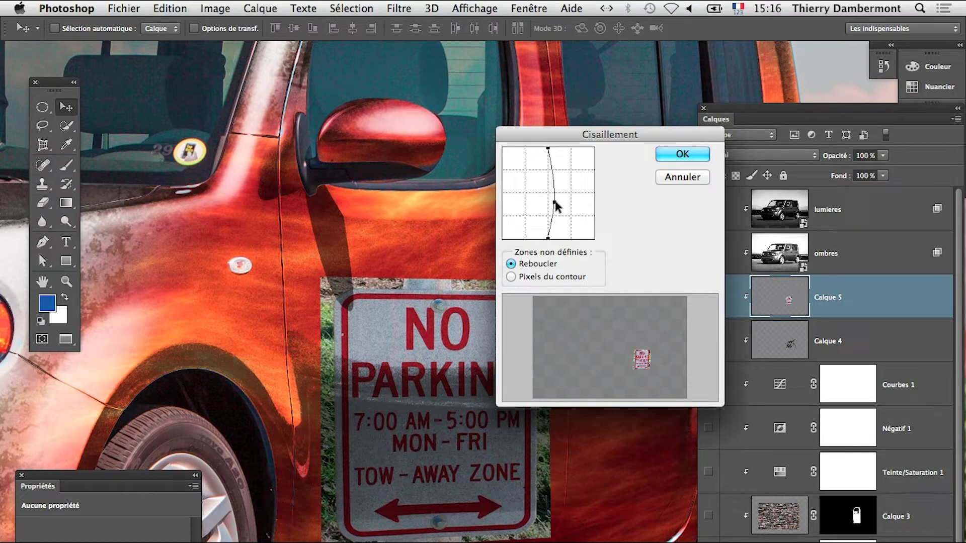
pyautogui.click(674, 160)
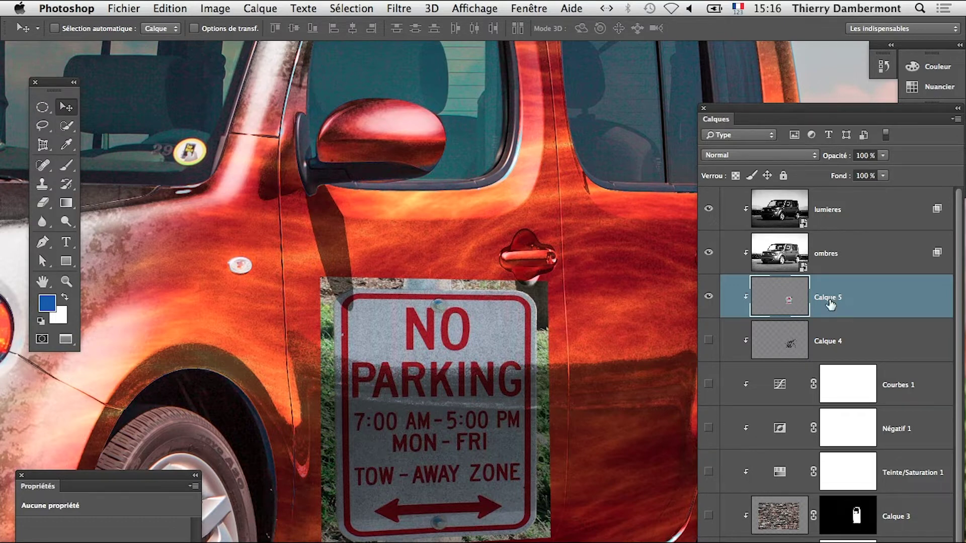
# Load Calque 5's pixels as a selection and retry the Shear filter, cancelling again.
pyautogui.keyDown('super'); pyautogui.click(789, 302); pyautogui.keyUp('super')
pyautogui.click(389, 6)
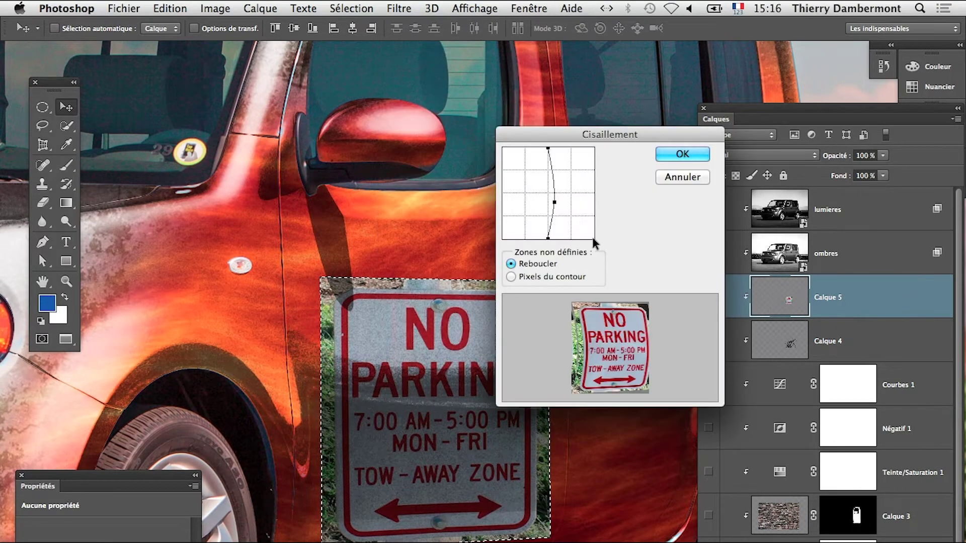
pyautogui.click(683, 177)
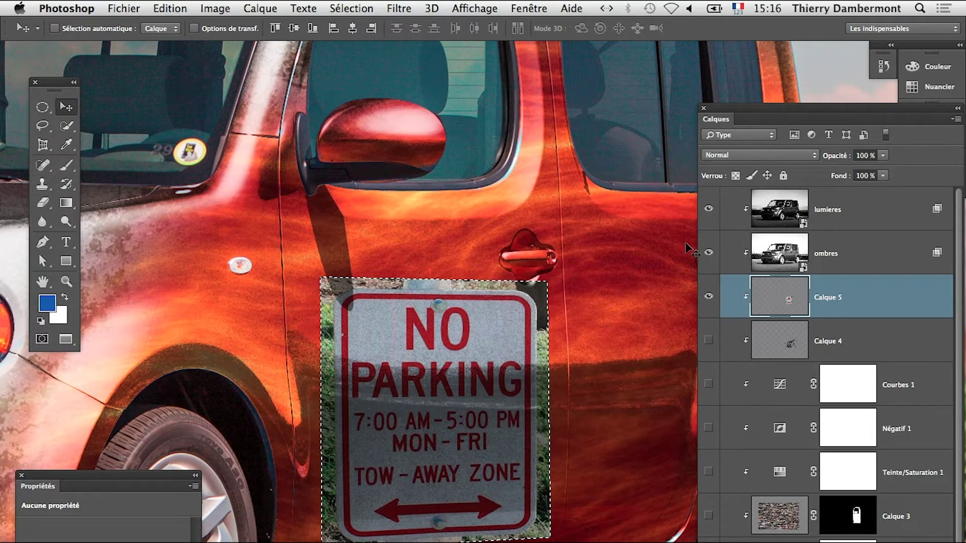
pyautogui.click(402, 6)
pyautogui.moveTo(426, 194)
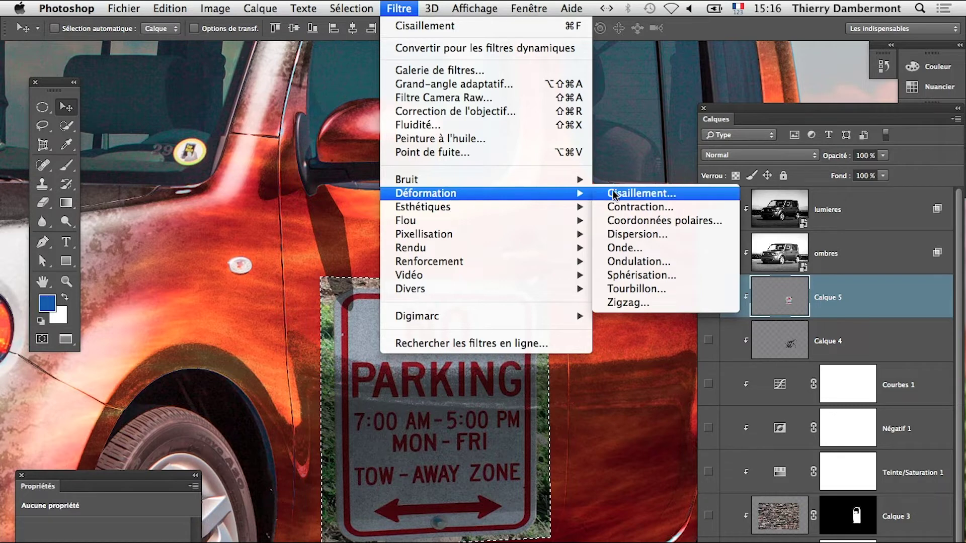
pyautogui.click(642, 193)
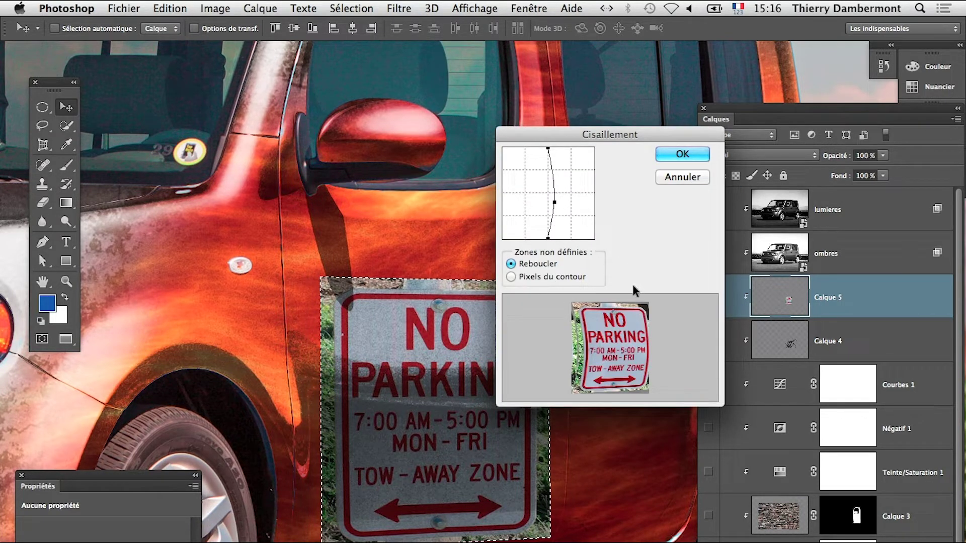
pyautogui.moveTo(554, 201)
pyautogui.mouseDown()
pyautogui.moveTo(568, 201)
pyautogui.moveTo(550, 202)
pyautogui.mouseUp()
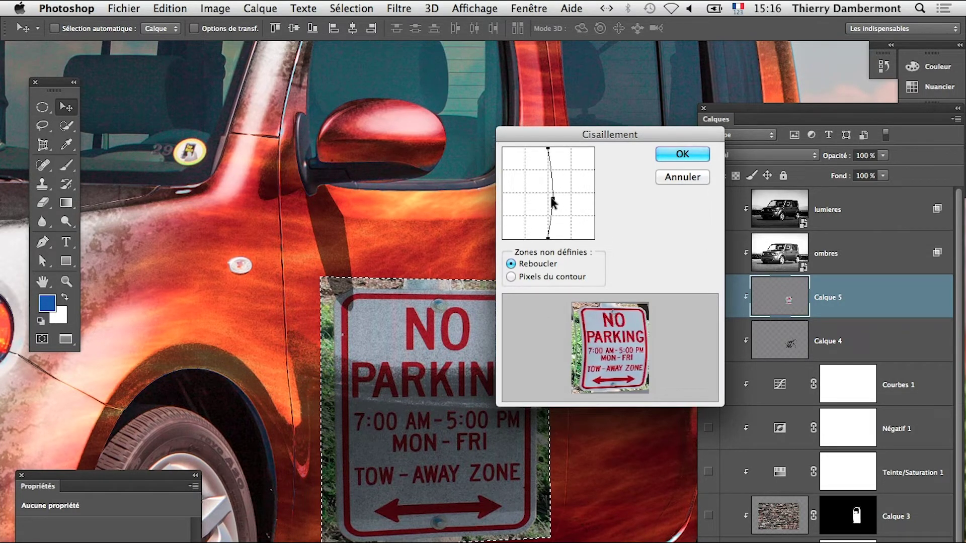
pyautogui.click(677, 181)
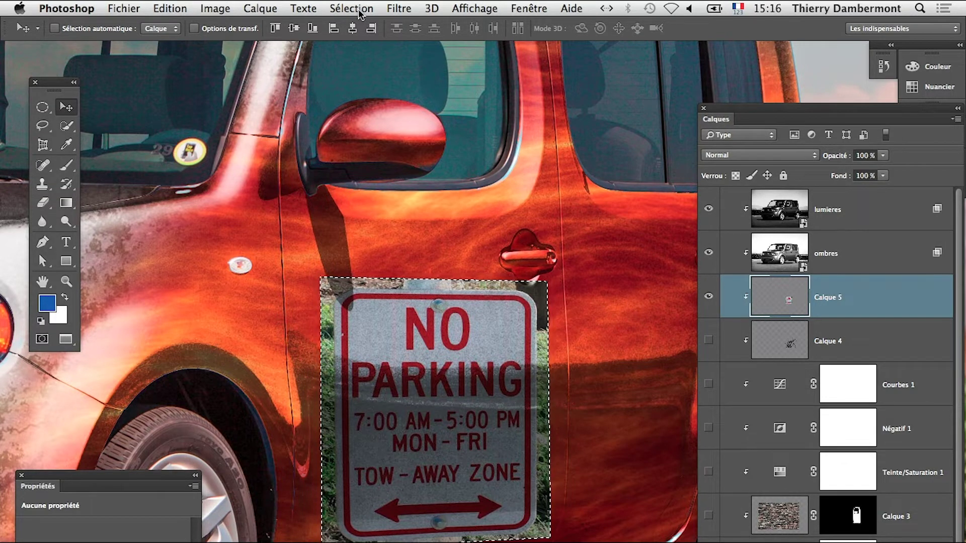
# Enlarge the sign's selection upward and sideways with Transform Selection.
pyautogui.click(361, 8)
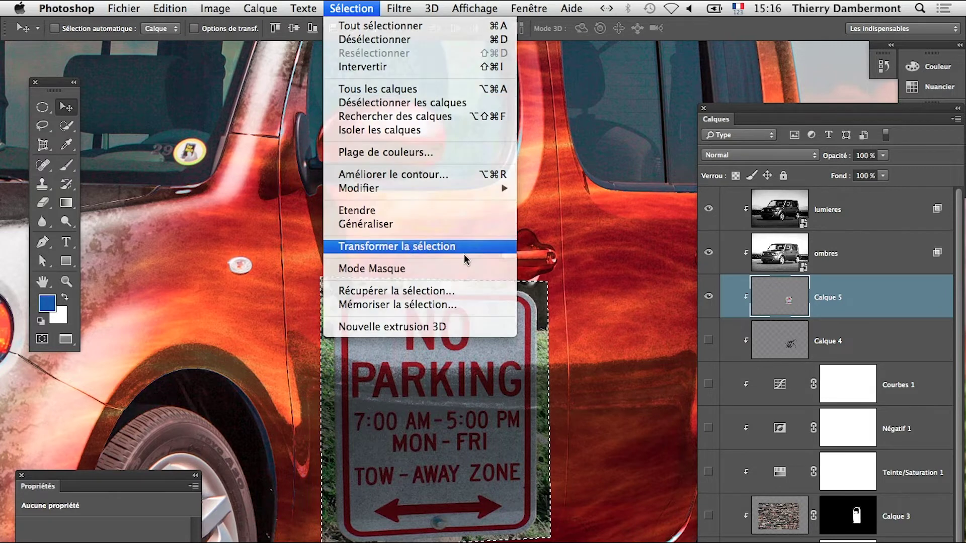
pyautogui.click(403, 246)
pyautogui.moveTo(548, 281); pyautogui.dragTo(566, 262)
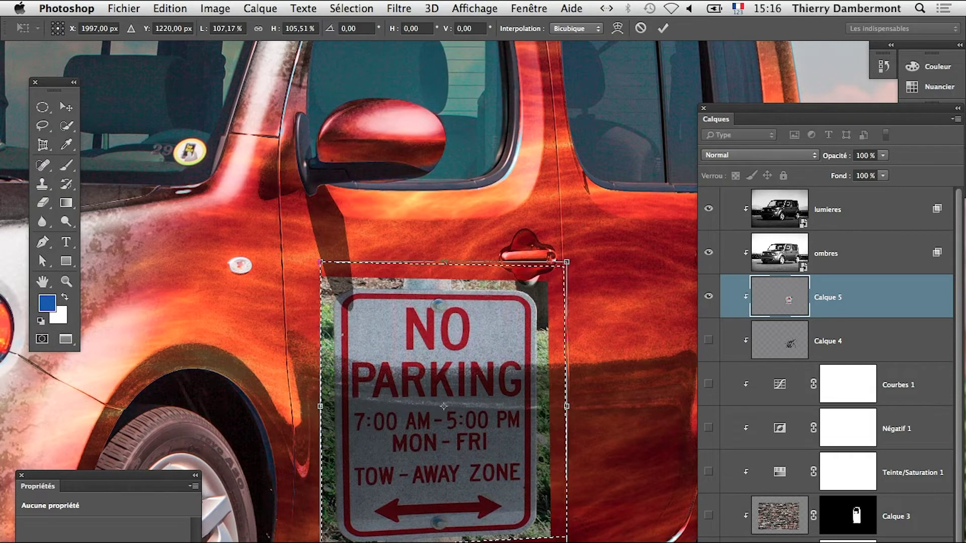
pyautogui.moveTo(321, 538); pyautogui.dragTo(297, 541)
pyautogui.press('Return')
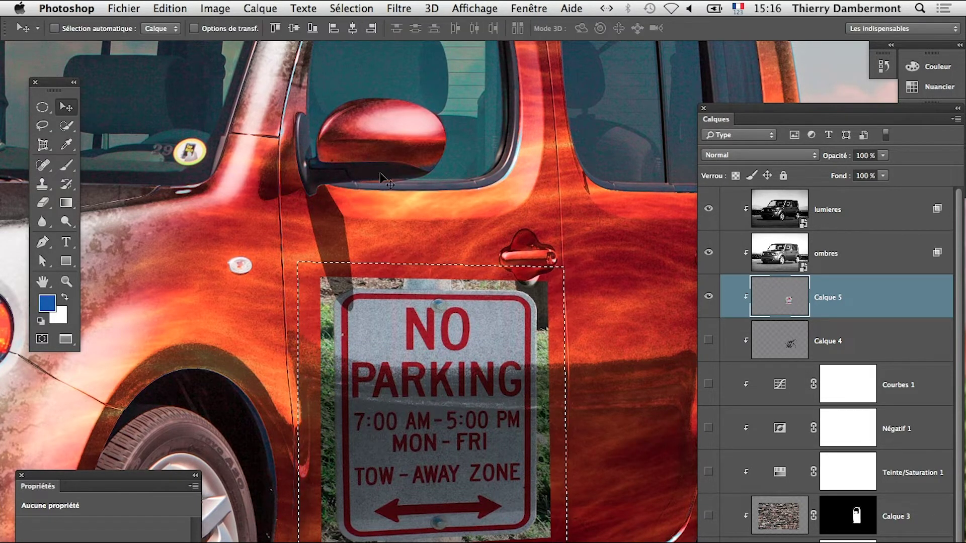
# Apply a gentle Shear curve to the No Parking sign, then deselect.
pyautogui.click(398, 8)
pyautogui.moveTo(411, 247)
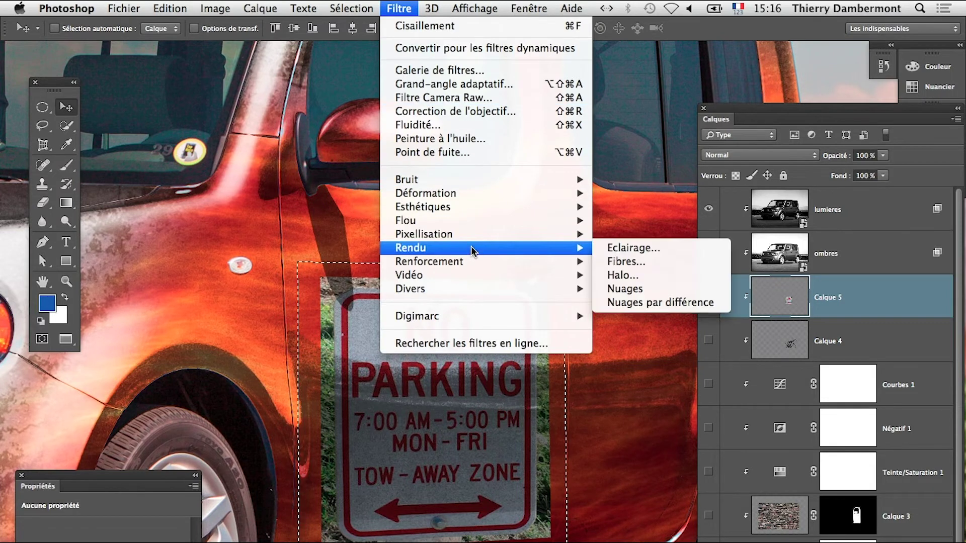
pyautogui.click(628, 192)
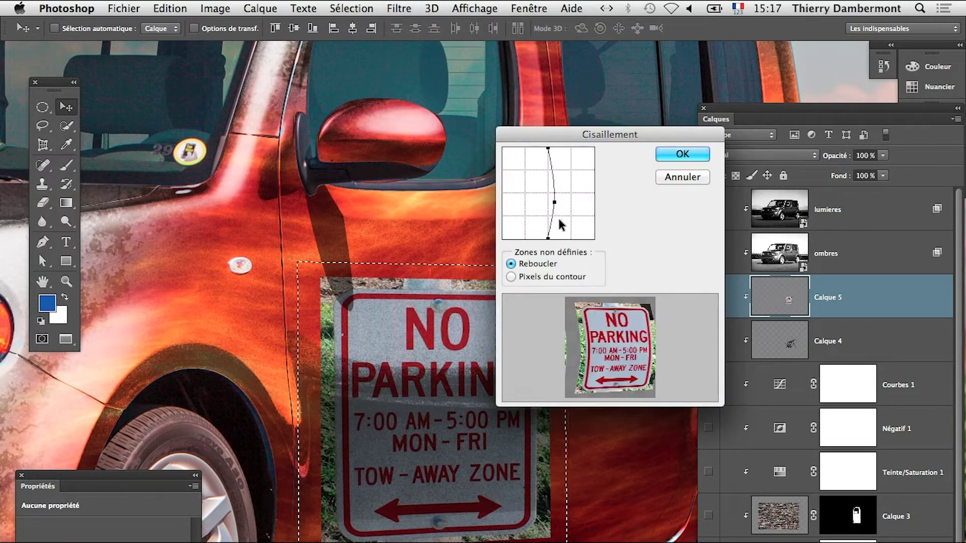
pyautogui.moveTo(555, 202); pyautogui.dragTo(554, 196)
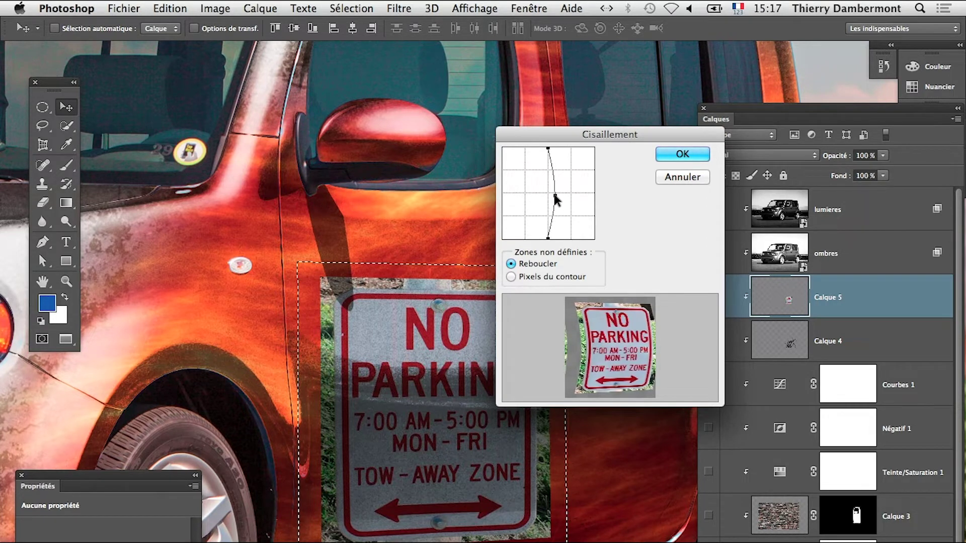
pyautogui.moveTo(555, 198)
pyautogui.mouseDown()
pyautogui.moveTo(528, 189)
pyautogui.moveTo(553, 193)
pyautogui.mouseUp()
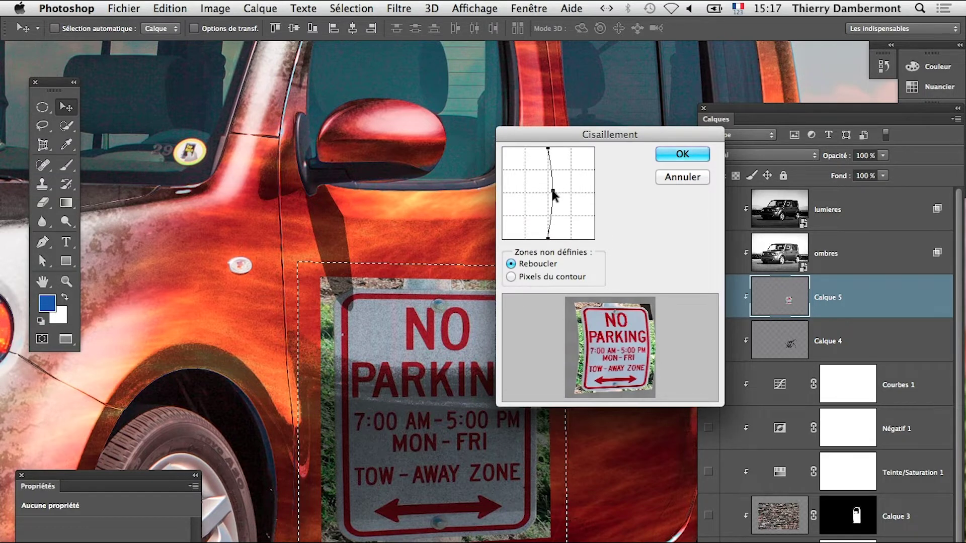
pyautogui.click(677, 154)
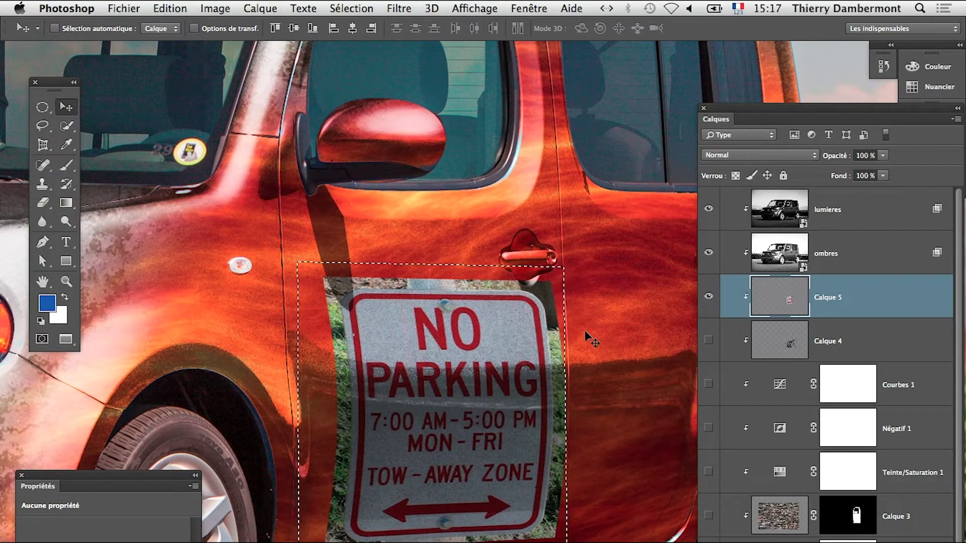
pyautogui.hotkey('ctrl', 'd')
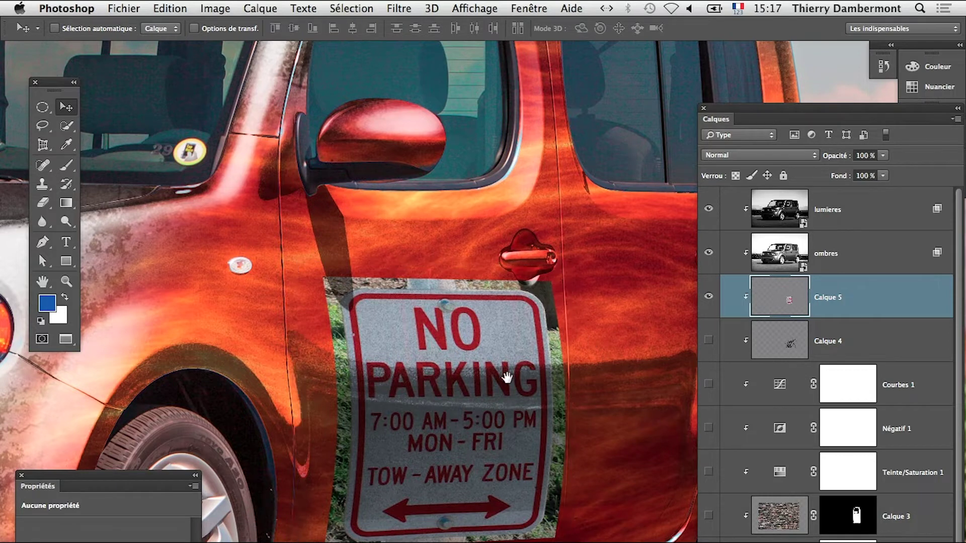
pyautogui.moveTo(507, 376); pyautogui.dragTo(496, 311)
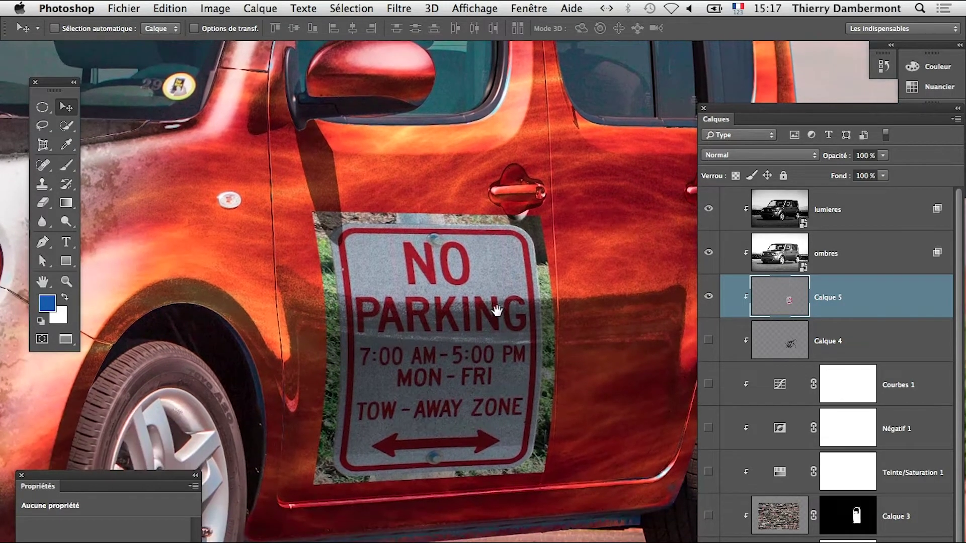
pyautogui.click(270, 6)
pyautogui.moveTo(295, 189)
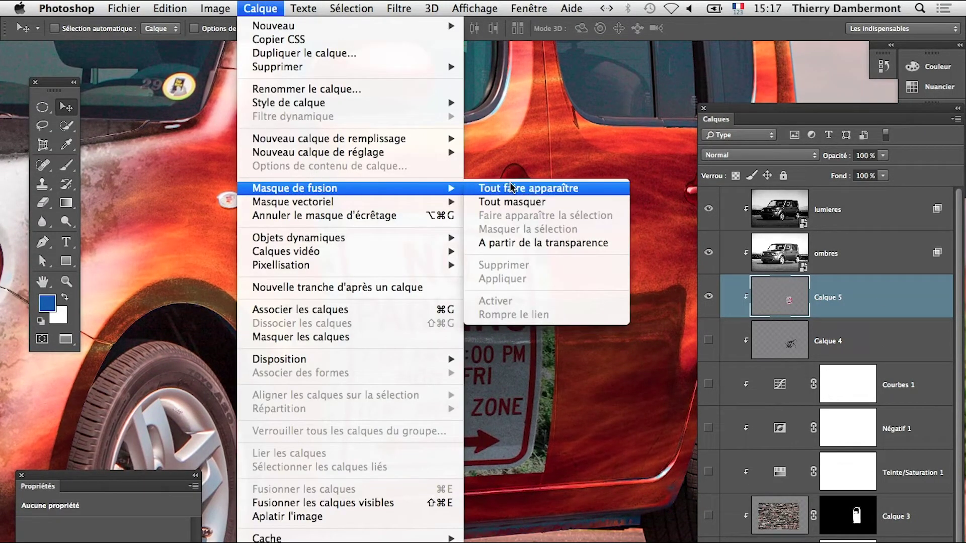
pyautogui.click(510, 186)
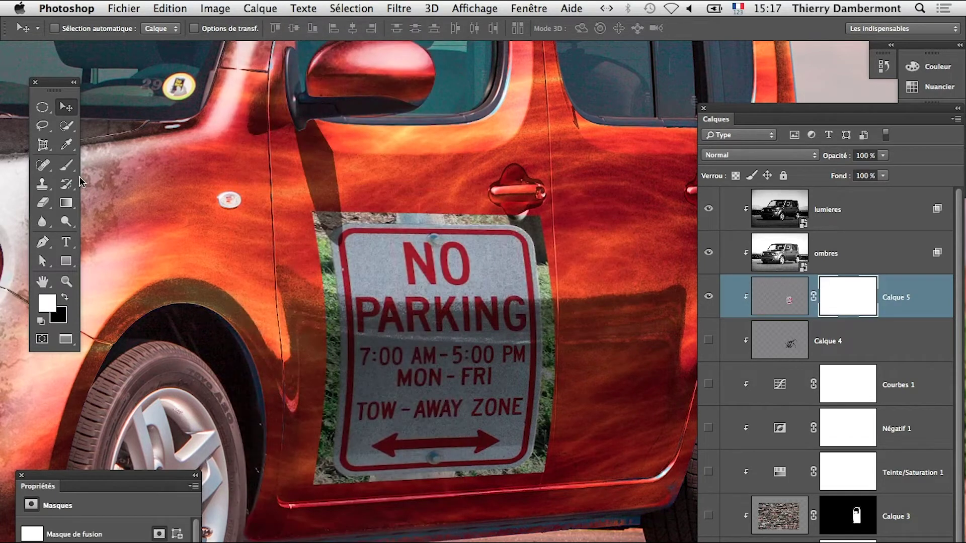
pyautogui.click(443, 335)
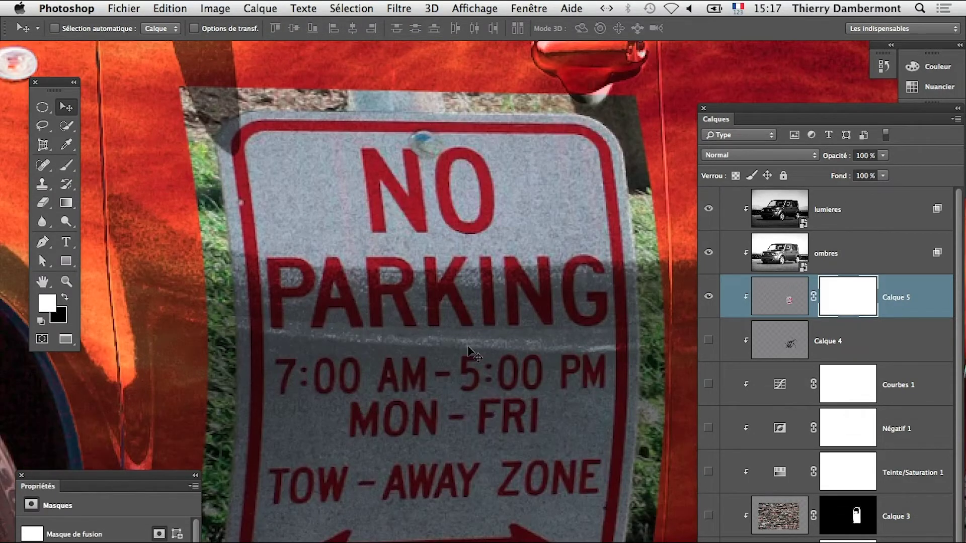
pyautogui.hotkey('ctrl', 'z')
pyautogui.click(42, 242)
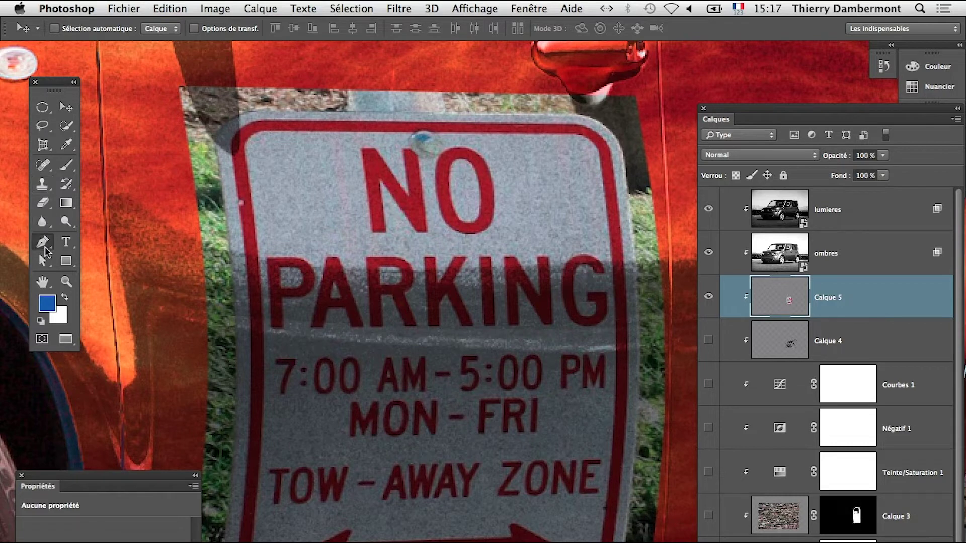
# Trace a closed Pen path around the No Parking sign's curved edges.
pyautogui.click(272, 111)
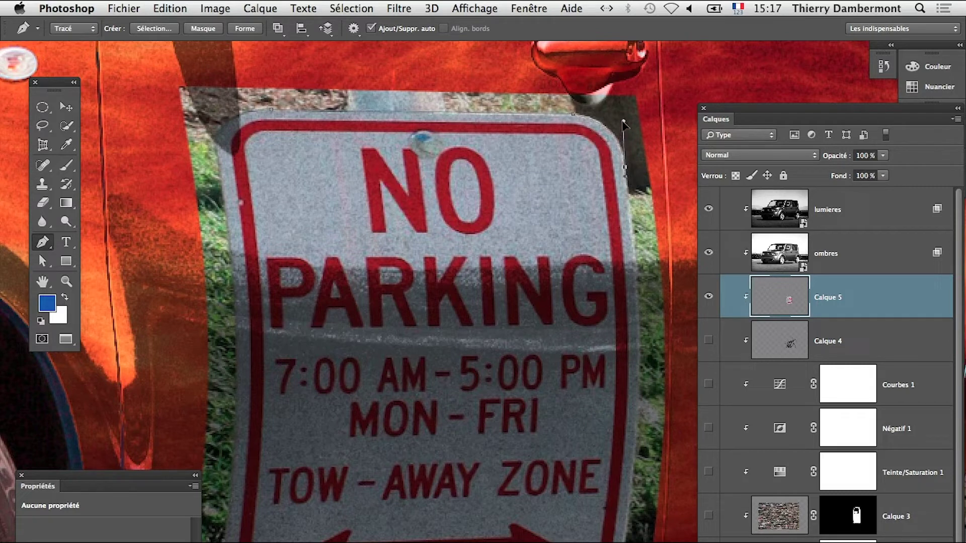
pyautogui.click(629, 526)
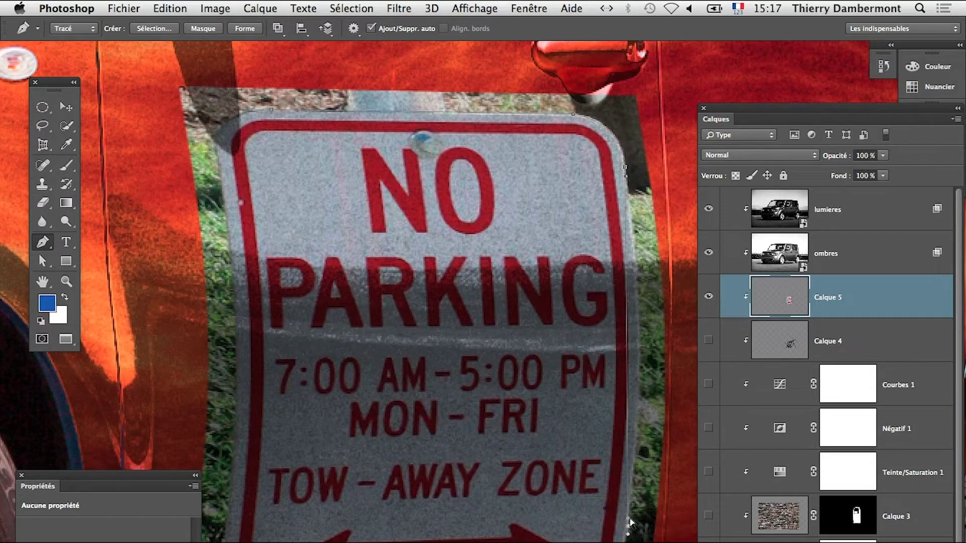
pyautogui.moveTo(631, 522); pyautogui.dragTo(652, 360)
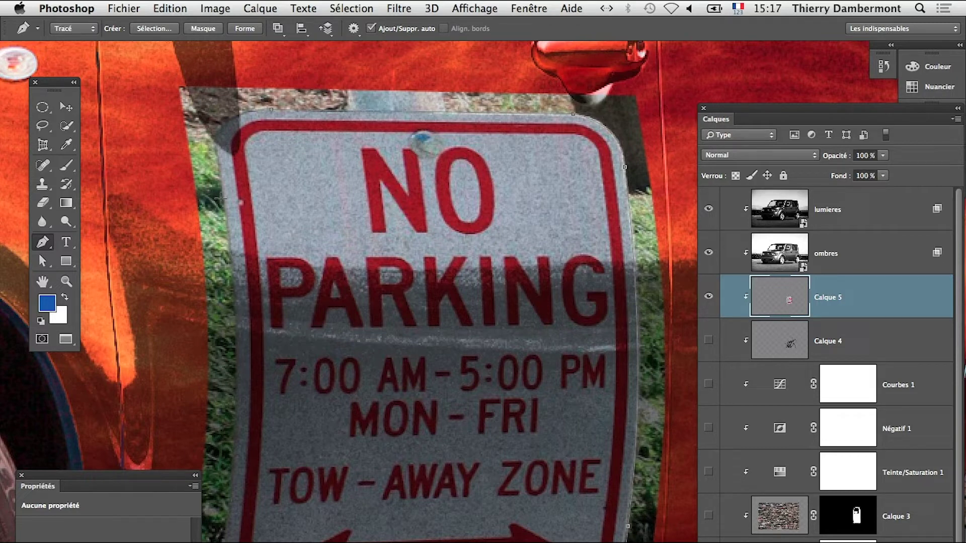
pyautogui.moveTo(224, 197); pyautogui.dragTo(252, 362)
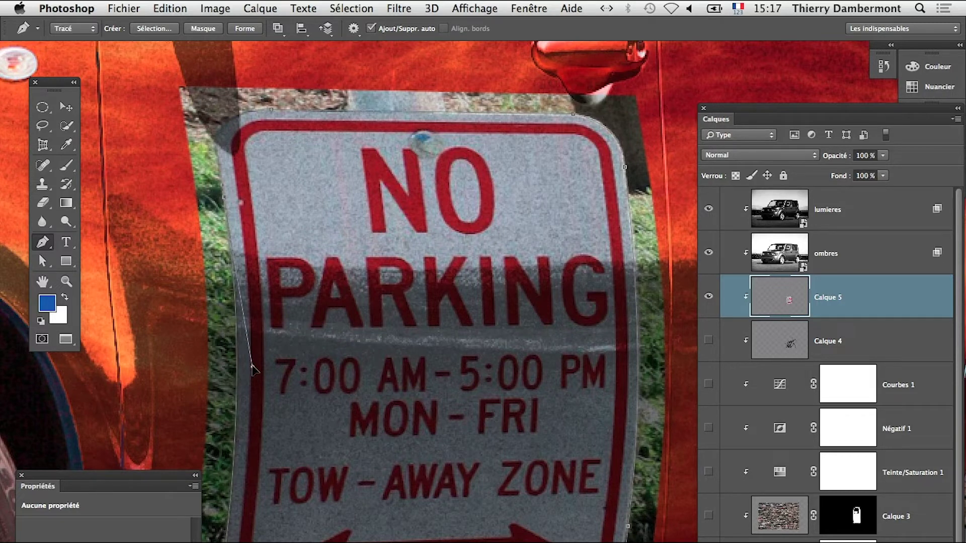
pyautogui.click(271, 115)
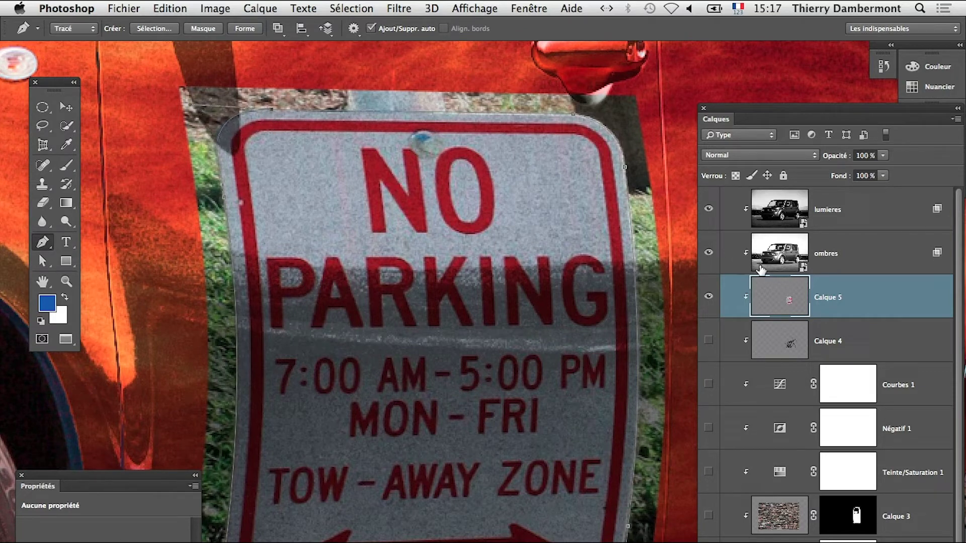
# Add a vector mask to Calque 5 from the traced path and view the whole car.
pyautogui.click(260, 8)
pyautogui.moveTo(294, 201)
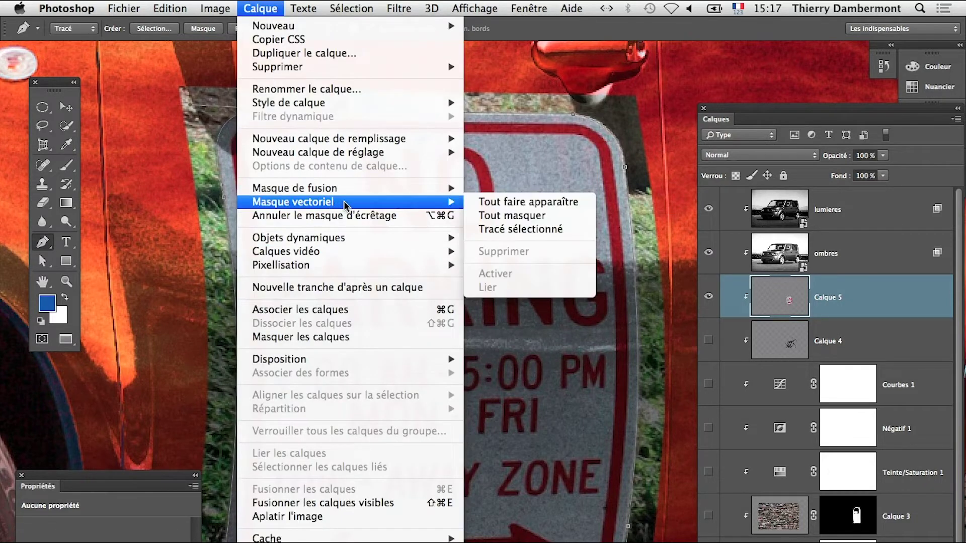
pyautogui.click(507, 229)
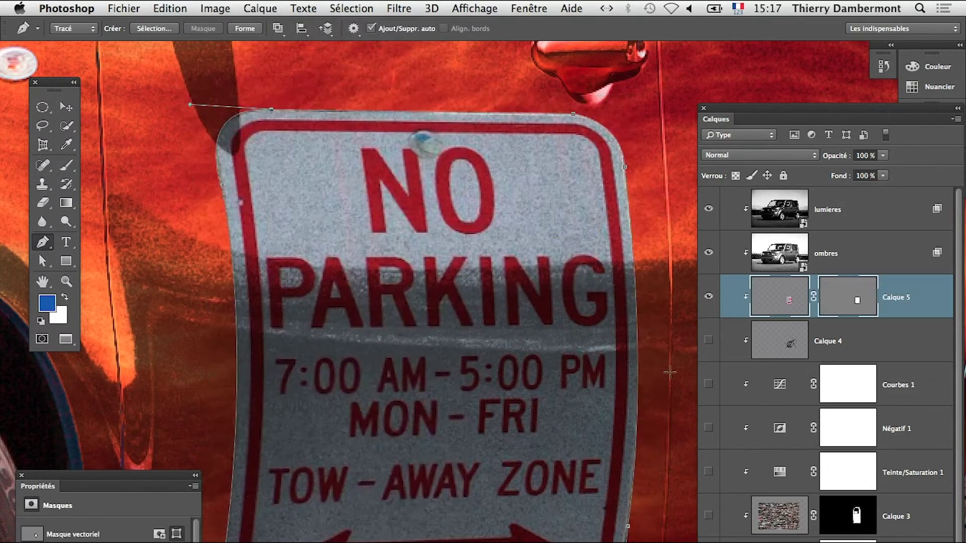
pyautogui.press('Escape')
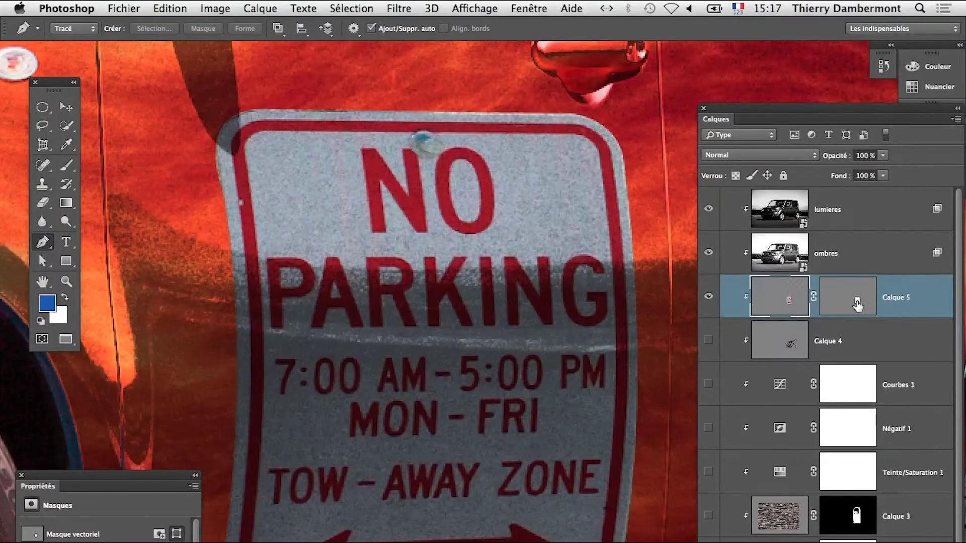
pyautogui.hotkey('ctrl', '0')
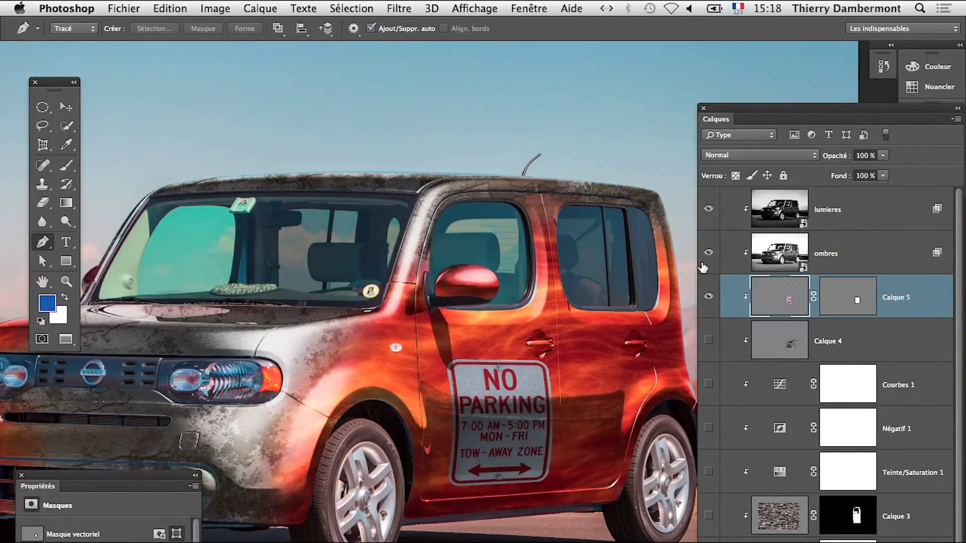
pyautogui.hotkey('ctrl', '+')
pyautogui.hotkey('ctrl', '+')
pyautogui.hotkey('ctrl', '+')
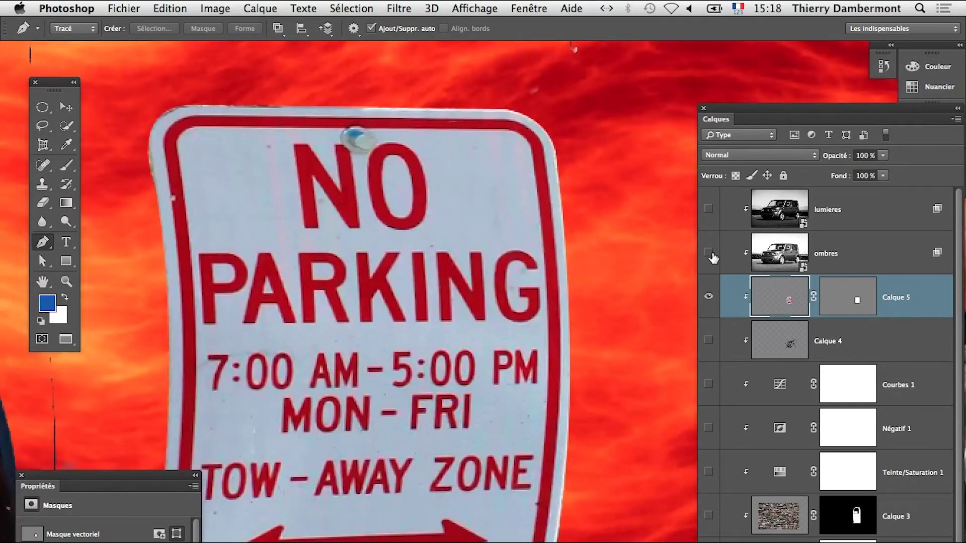
pyautogui.click(708, 252)
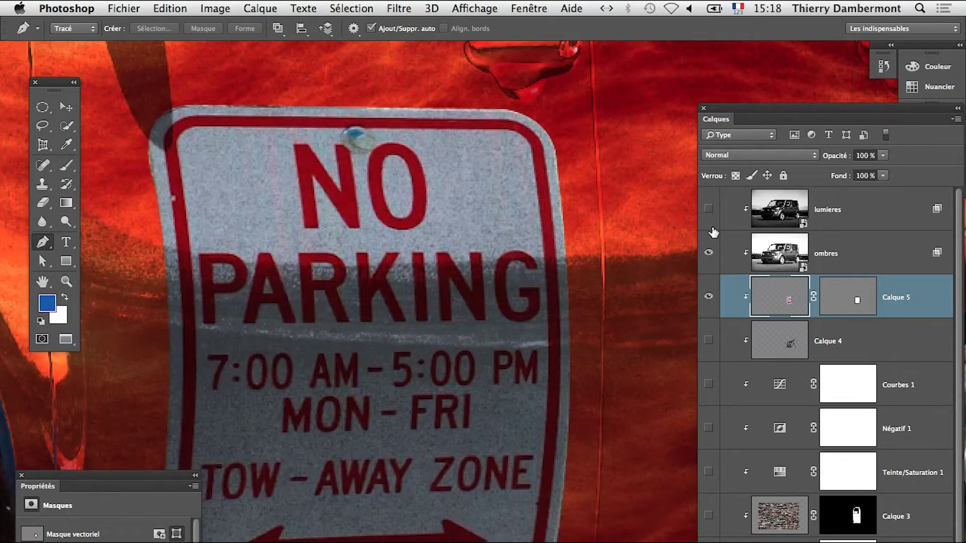
pyautogui.click(709, 209)
pyautogui.keyDown('alt'); pyautogui.click(553, 315); pyautogui.keyUp('alt')
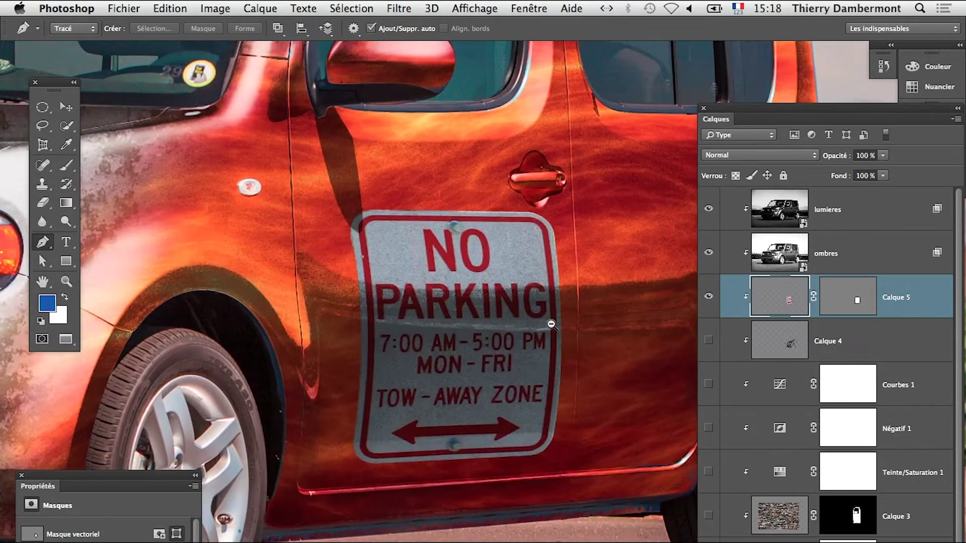
pyautogui.click(864, 262)
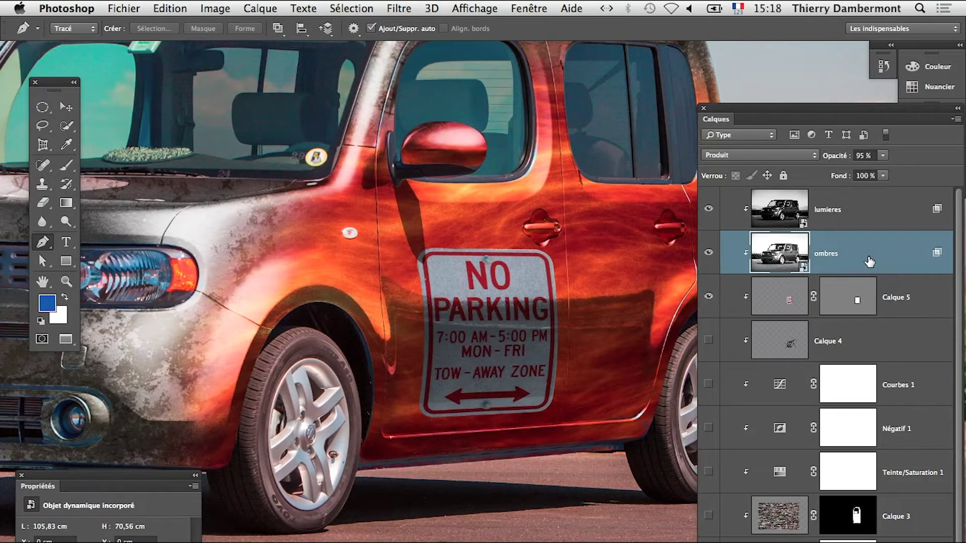
pyautogui.doubleClick(869, 262)
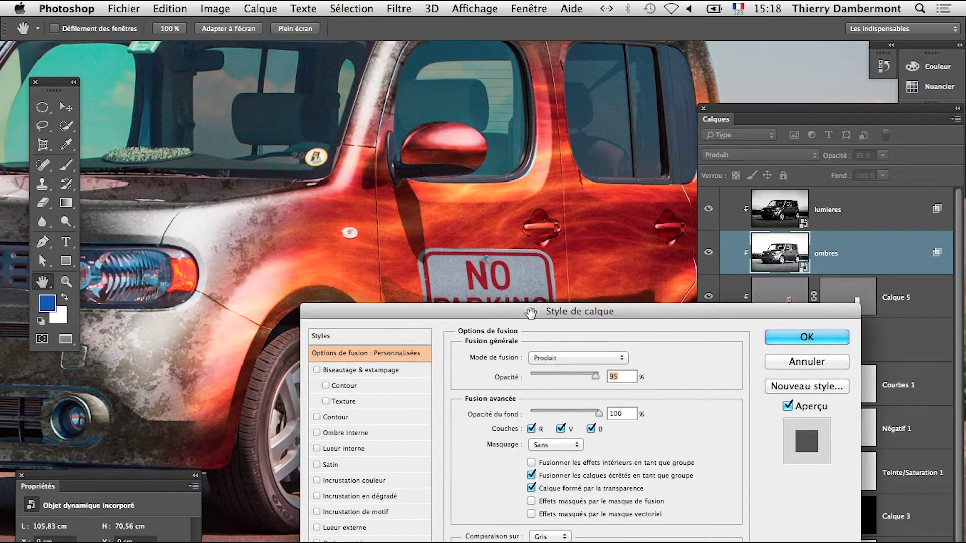
pyautogui.moveTo(530, 314); pyautogui.dragTo(637, 373)
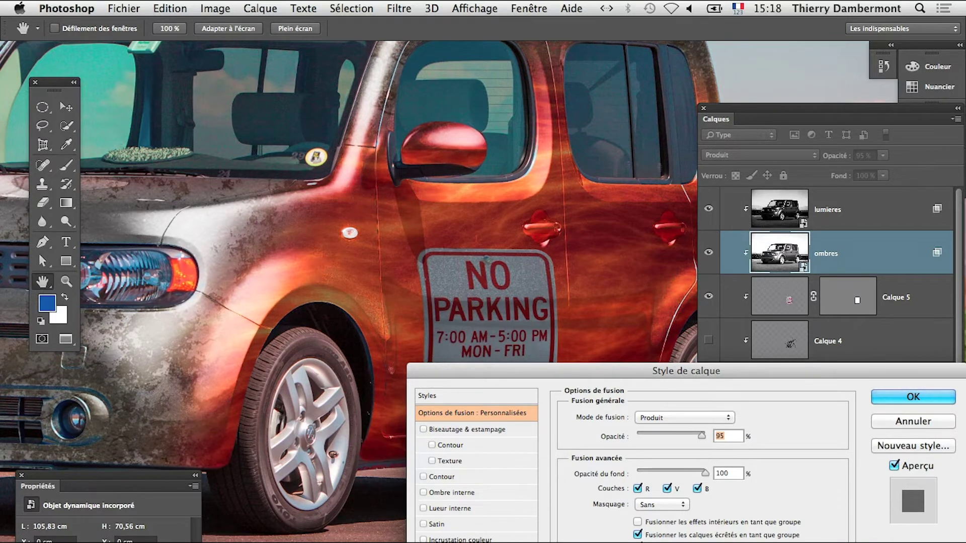
pyautogui.click(913, 397)
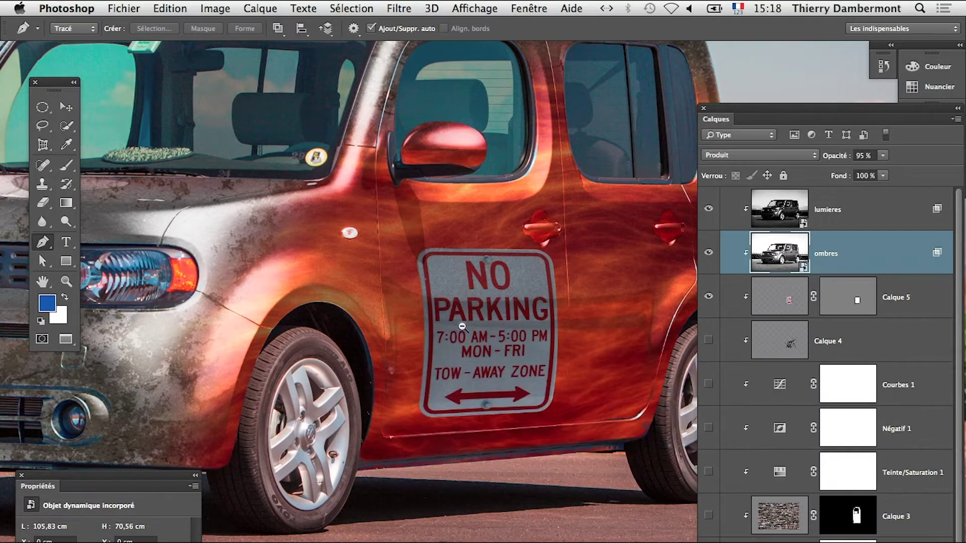
pyautogui.keyDown('alt'); pyautogui.keyDown('super'); pyautogui.click(511, 312); pyautogui.keyUp('super'); pyautogui.keyUp('alt')
pyautogui.keyDown('alt'); pyautogui.keyDown('super'); pyautogui.click(507, 348); pyautogui.keyUp('super'); pyautogui.keyUp('alt')
pyautogui.keyDown('alt'); pyautogui.keyDown('super'); pyautogui.click(501, 388); pyautogui.keyUp('super'); pyautogui.keyUp('alt')
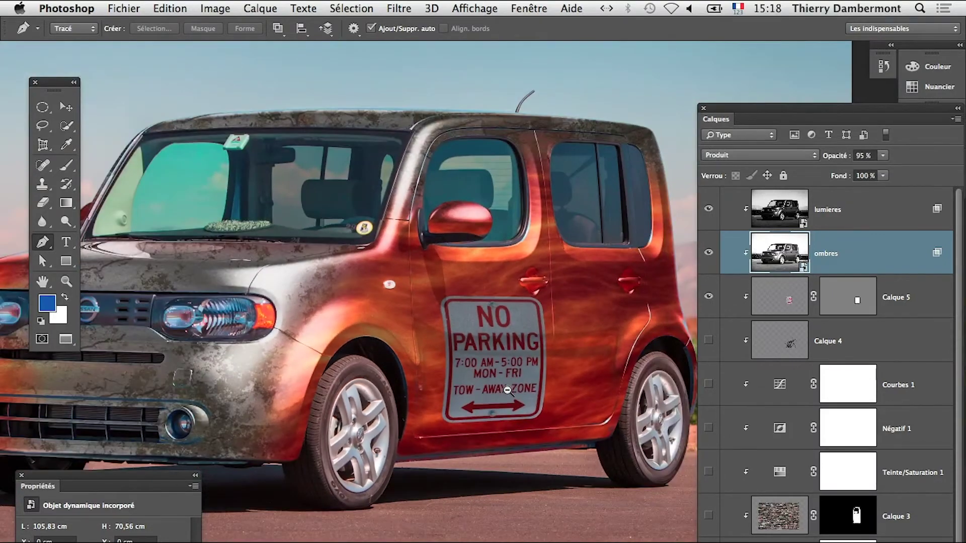
pyautogui.keyDown('alt'); pyautogui.keyDown('super'); pyautogui.click(494, 428); pyautogui.keyUp('super'); pyautogui.keyUp('alt')
pyautogui.click(807, 304)
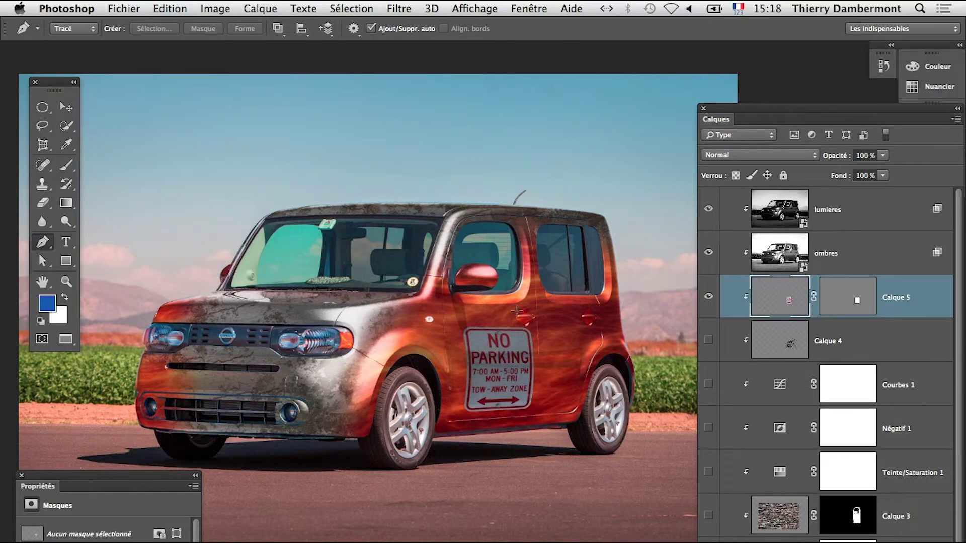
# Save the layered file as Nissan Cube - 08.psd, changing the number from 07.
pyautogui.click(123, 8)
pyautogui.click(202, 166)
pyautogui.click(504, 107)
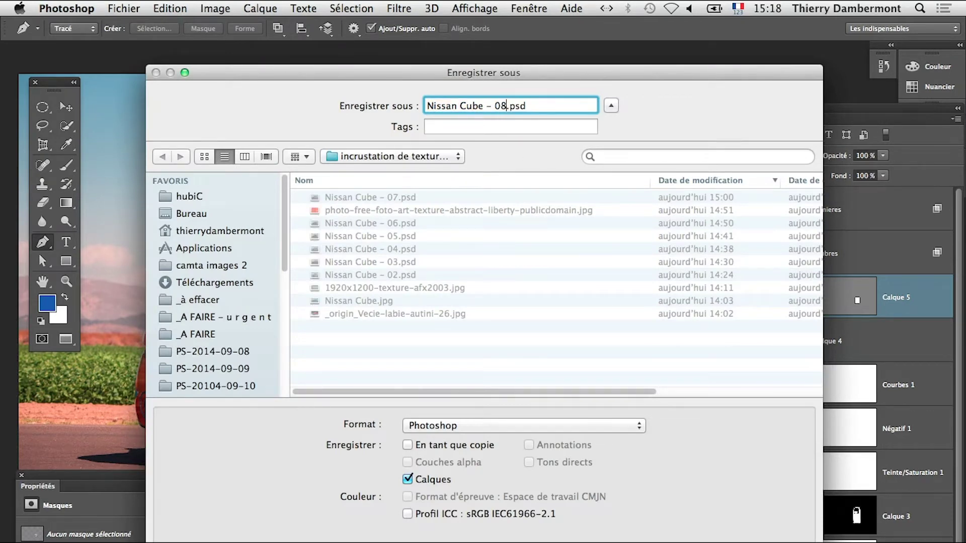
pyautogui.press('Return')
pyautogui.click(654, 327)
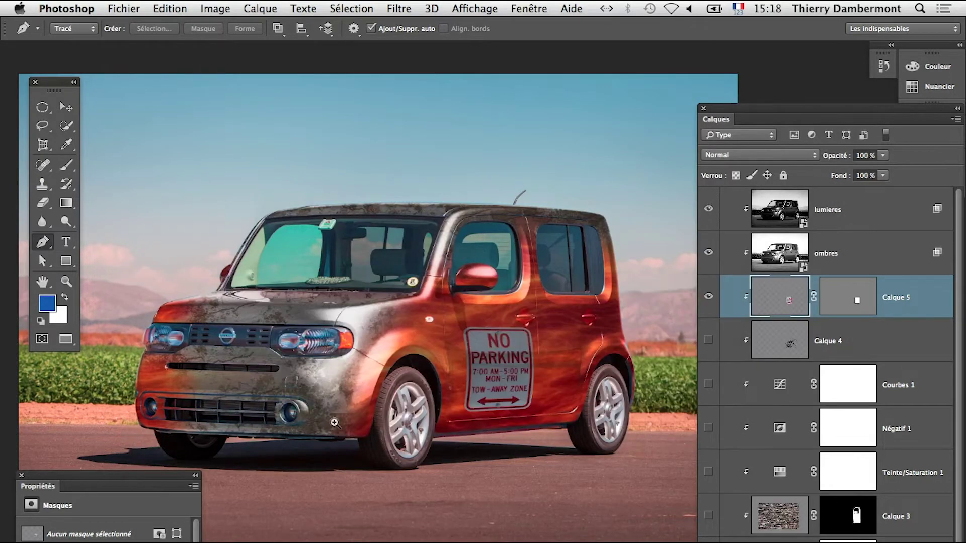
pyautogui.click(511, 421)
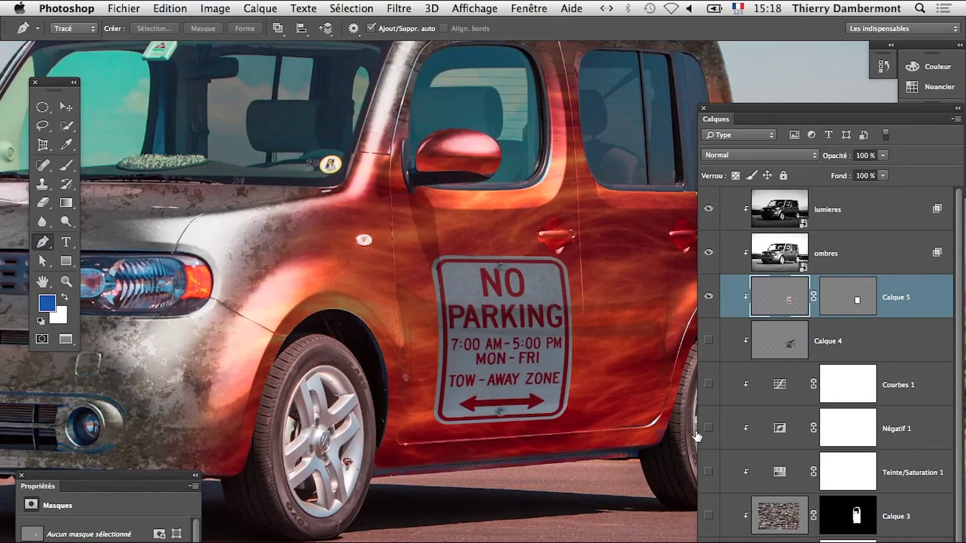
# Scale the No Parking sign to about 81%, nudge it up-left, and commit.
pyautogui.hotkey('ctrl', 't')
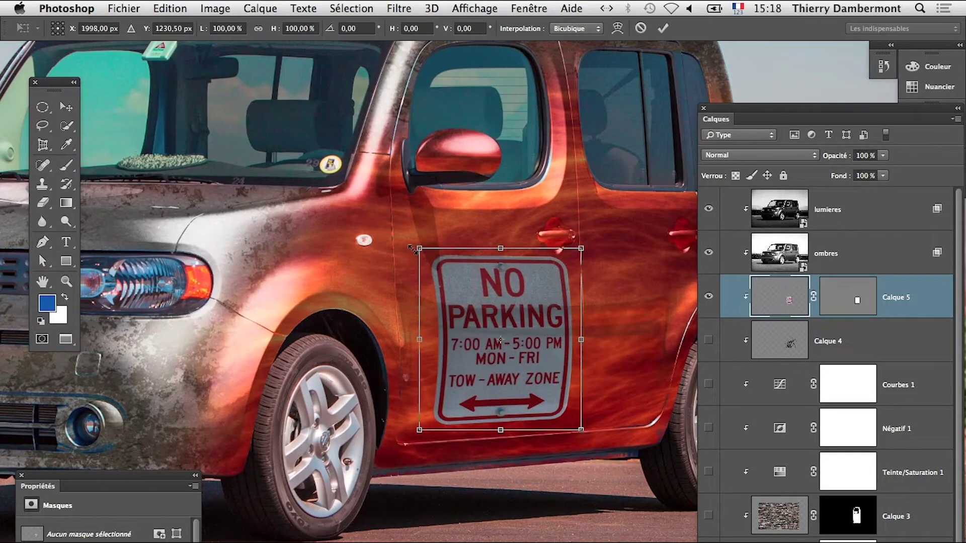
pyautogui.moveTo(421, 251); pyautogui.dragTo(456, 276)
pyautogui.moveTo(515, 383); pyautogui.dragTo(501, 364)
pyautogui.press('Return')
pyautogui.press('p')
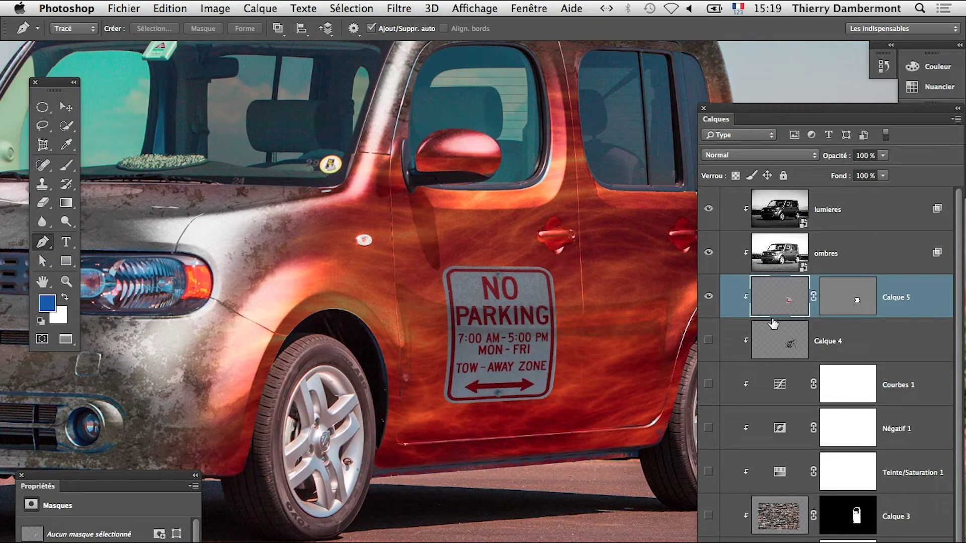
pyautogui.click(393, 9)
pyautogui.moveTo(426, 193)
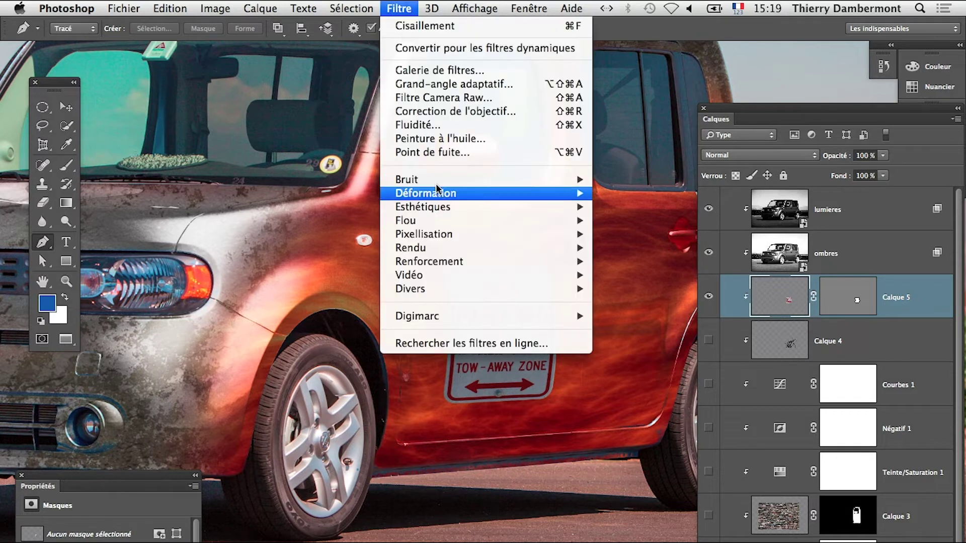
pyautogui.click(629, 251)
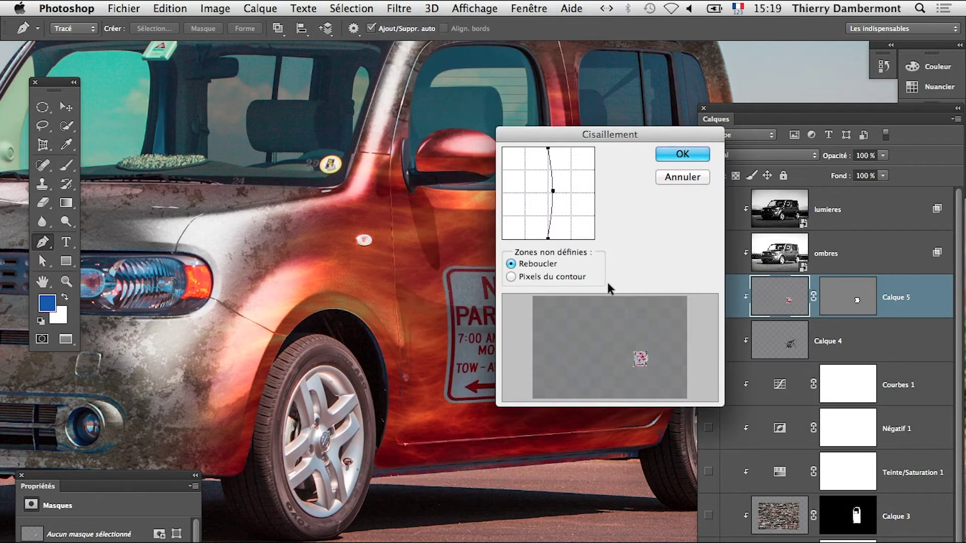
pyautogui.moveTo(575, 128); pyautogui.dragTo(693, 123)
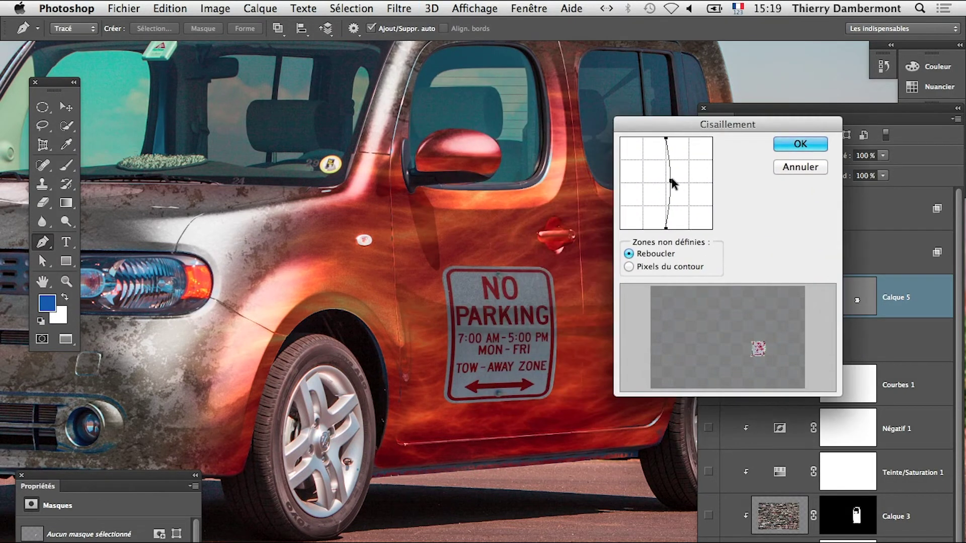
pyautogui.click(800, 144)
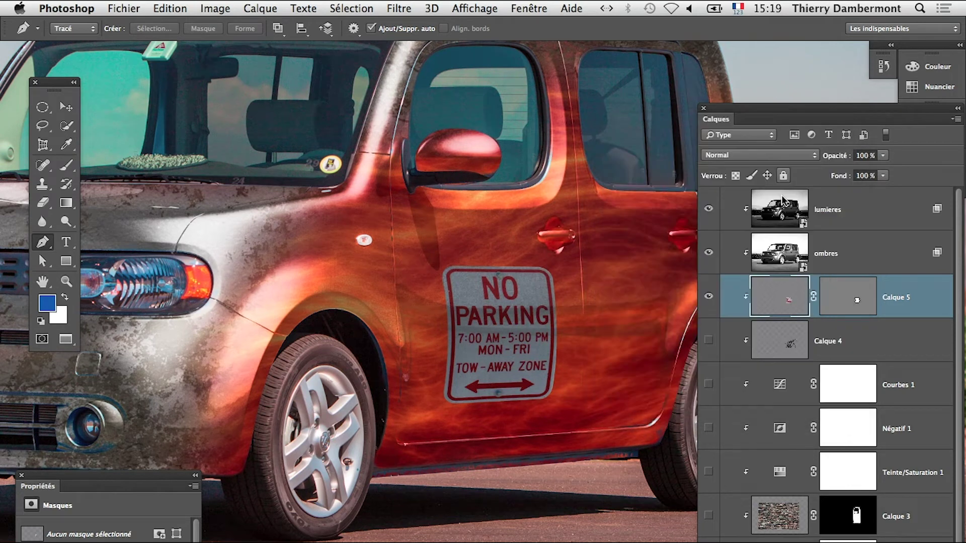
pyautogui.keyDown('ctrl'); pyautogui.click(770, 308); pyautogui.keyUp('ctrl')
pyautogui.click(399, 8)
pyautogui.moveTo(425, 193)
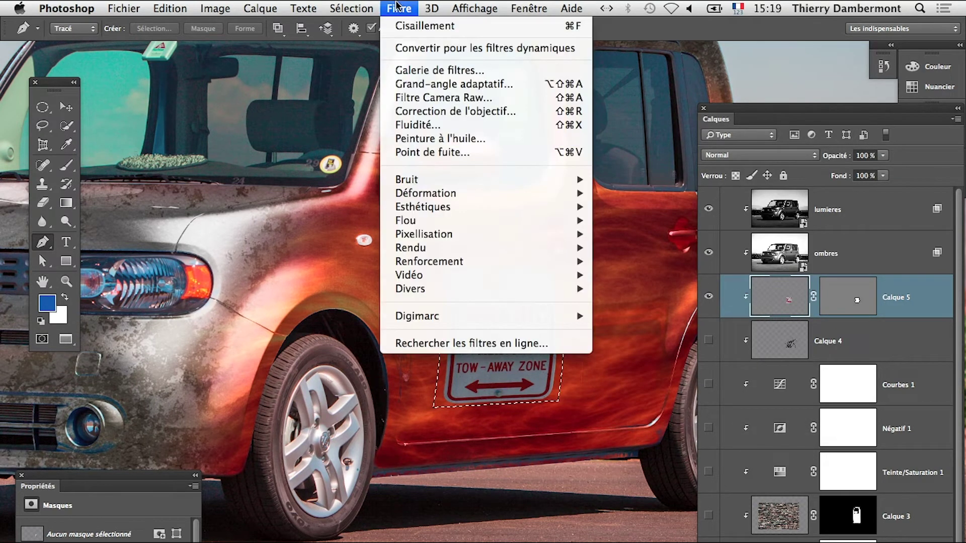
pyautogui.click(699, 193)
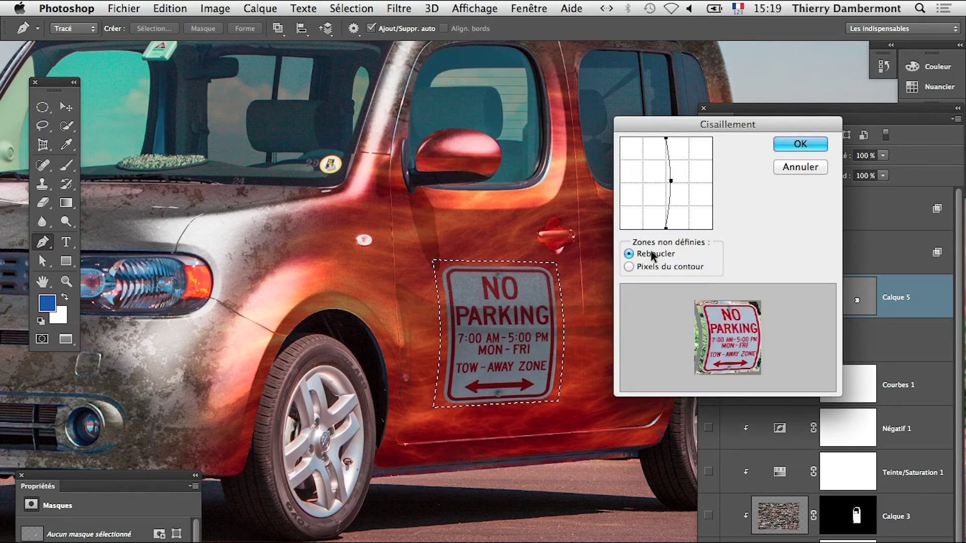
pyautogui.moveTo(669, 182); pyautogui.dragTo(668, 182)
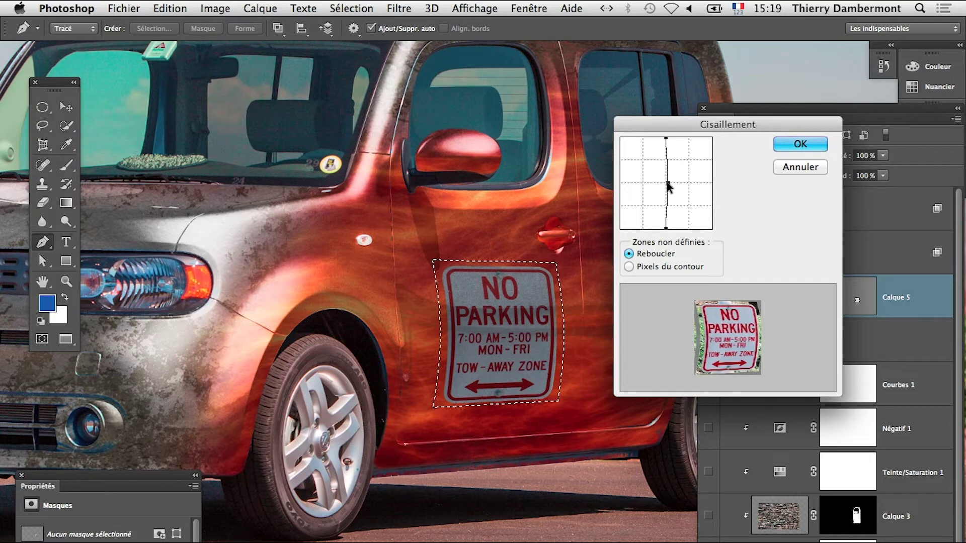
pyautogui.moveTo(668, 182); pyautogui.dragTo(667, 183)
pyautogui.moveTo(666, 228)
pyautogui.mouseDown()
pyautogui.moveTo(711, 228)
pyautogui.moveTo(666, 228)
pyautogui.mouseUp()
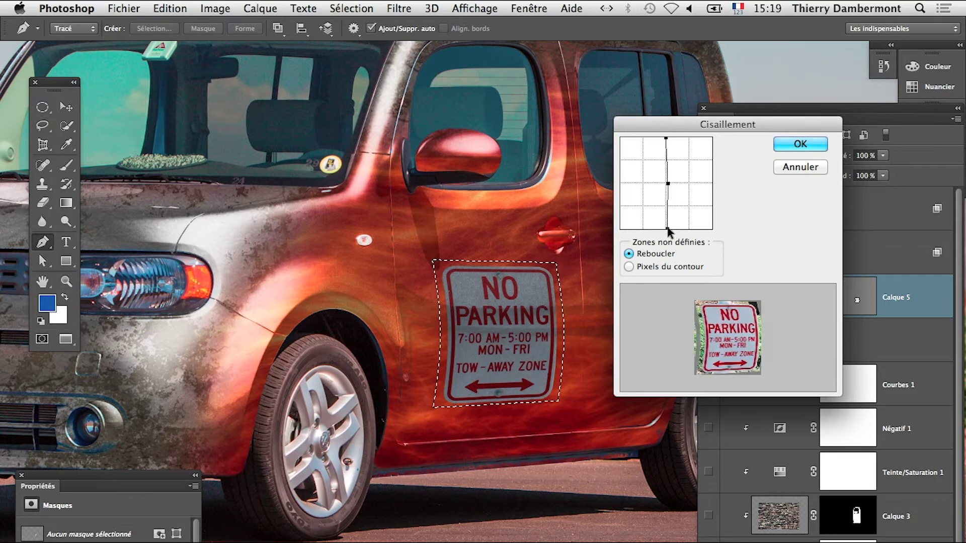
pyautogui.click(798, 167)
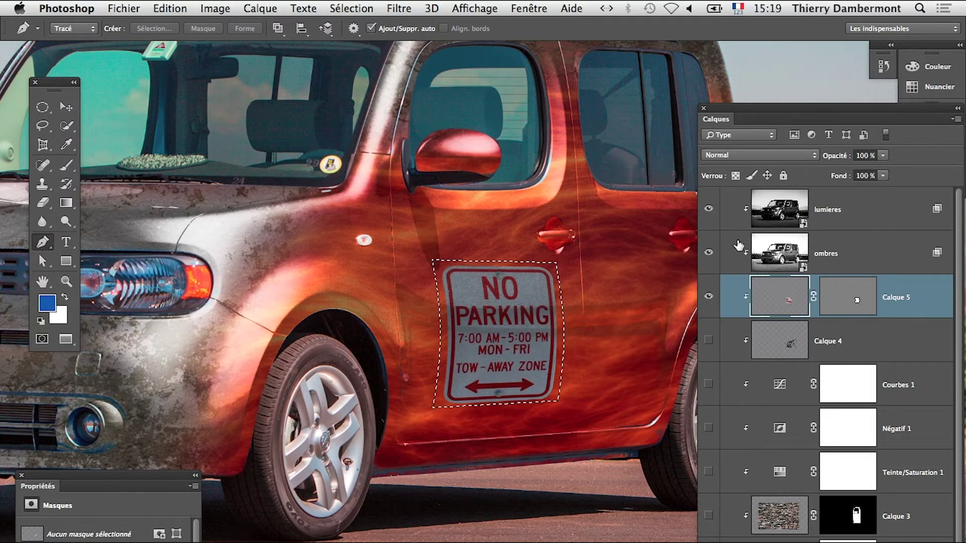
pyautogui.click(399, 8)
pyautogui.click(621, 193)
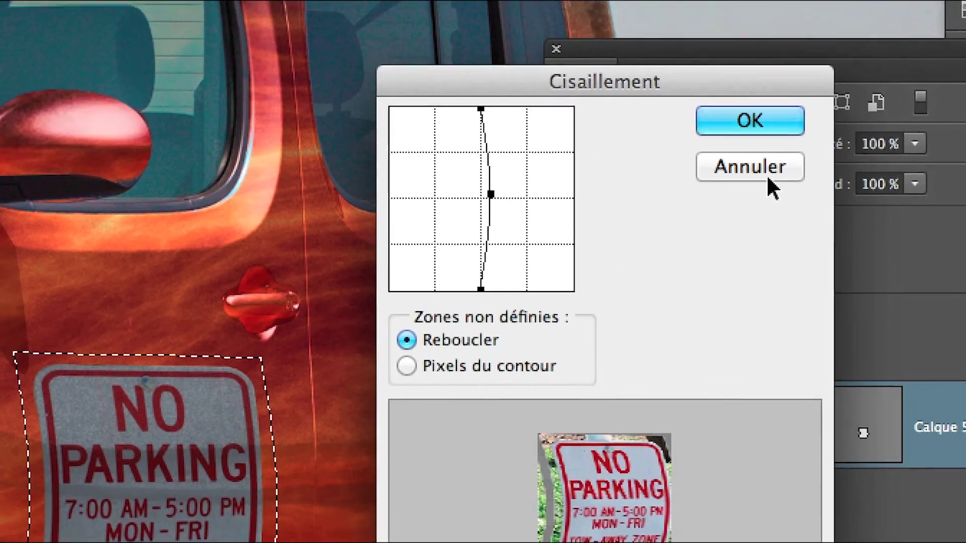
pyautogui.click(764, 173)
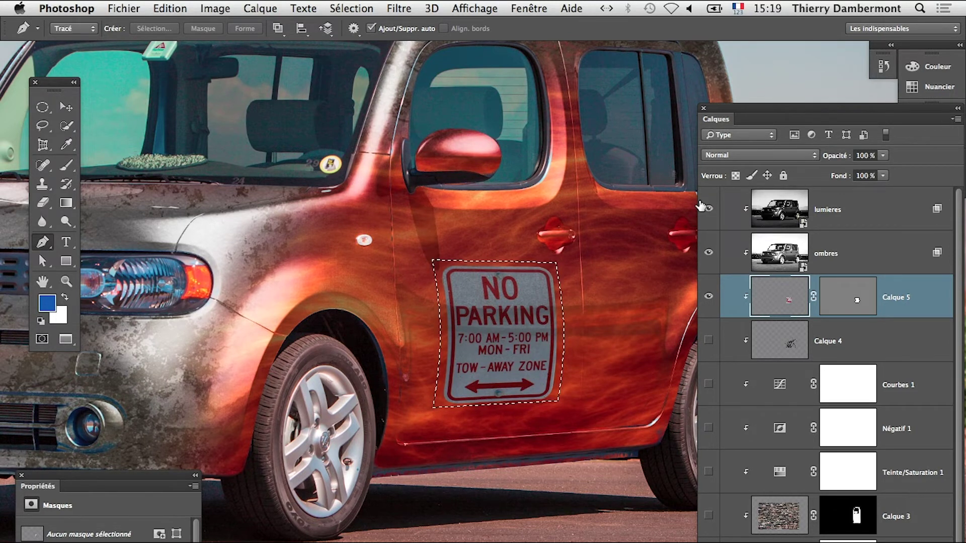
# Switch between open documents, then open for sale sign.jpg from recent files.
pyautogui.click(529, 8)
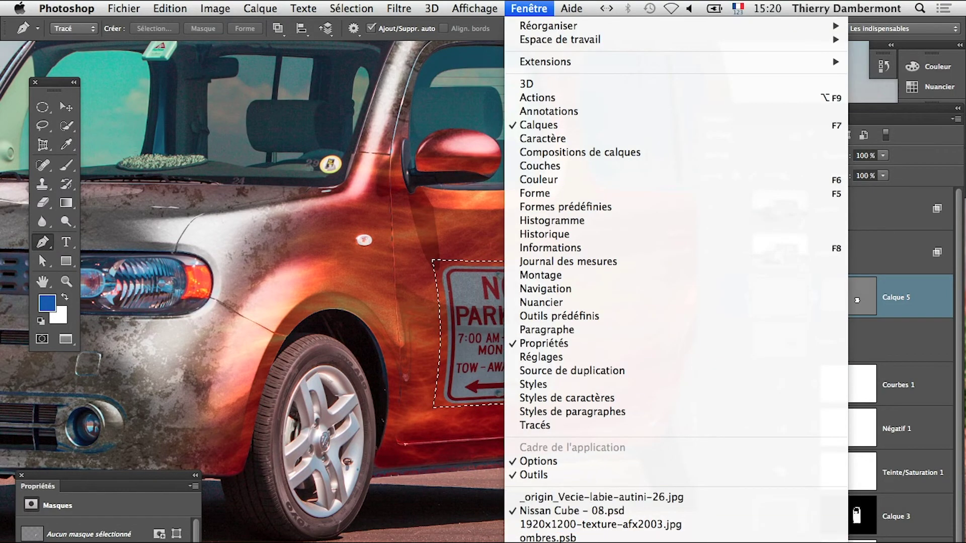
pyautogui.click(553, 497)
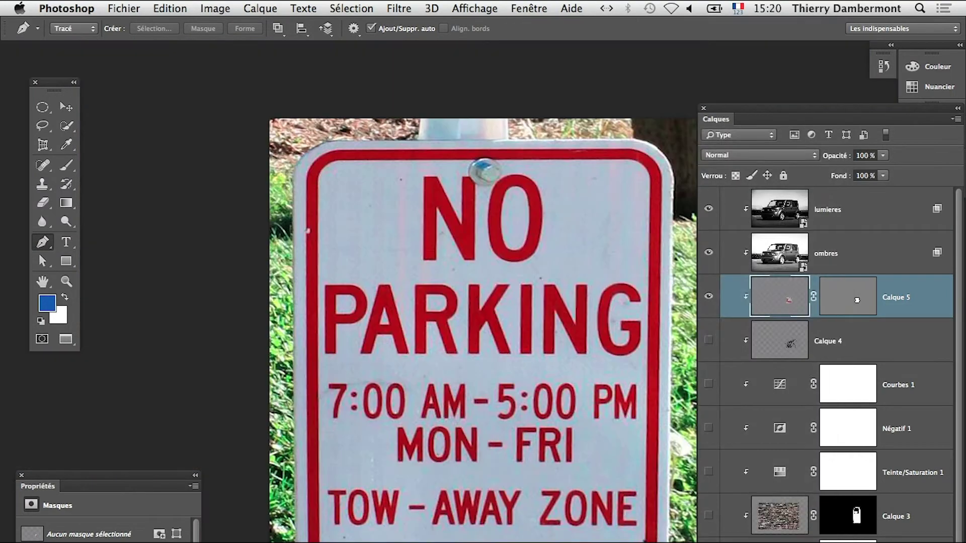
pyautogui.click(518, 6)
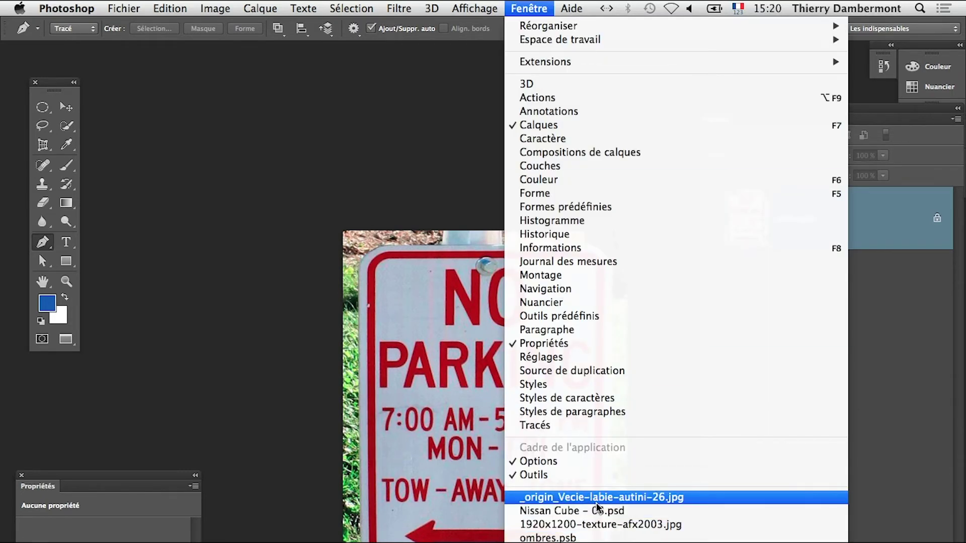
pyautogui.click(596, 502)
pyautogui.click(115, 6)
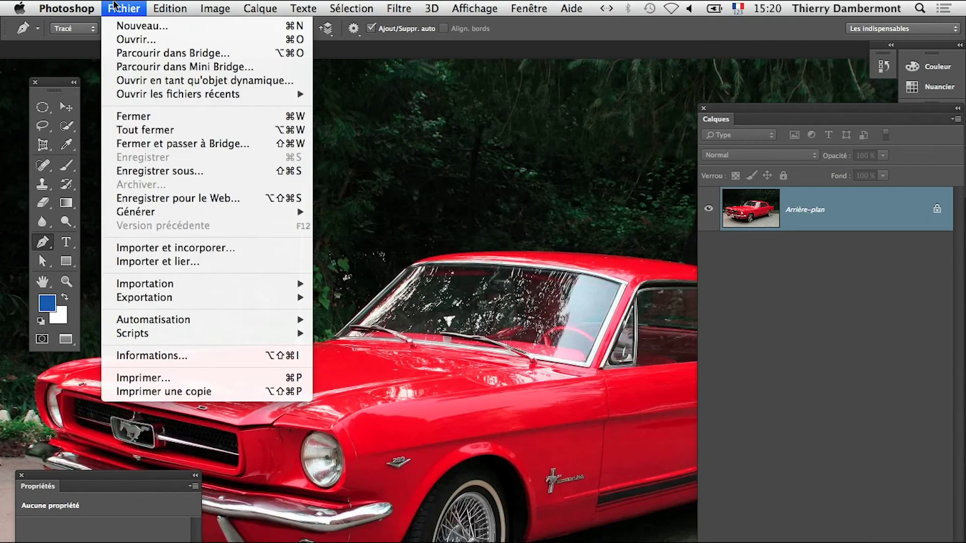
pyautogui.moveTo(177, 93)
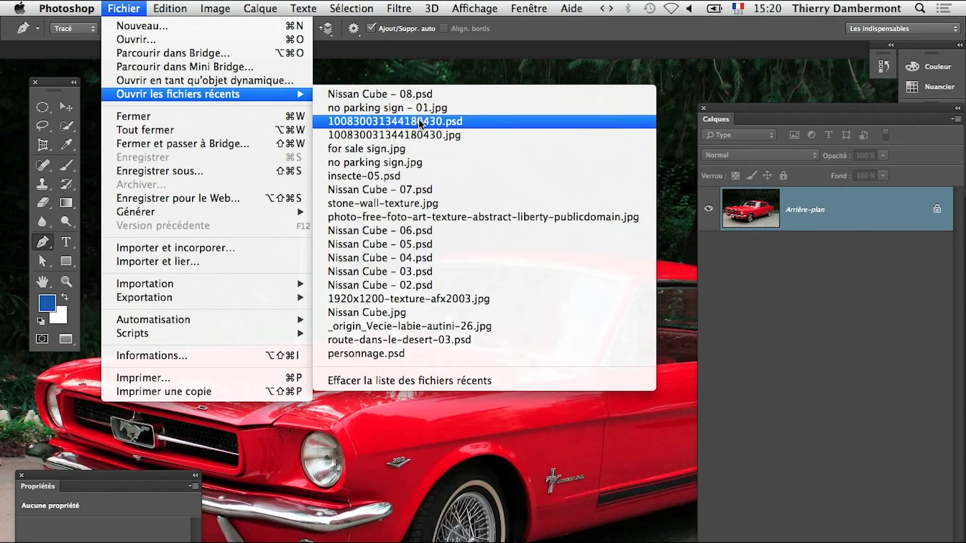
pyautogui.click(423, 149)
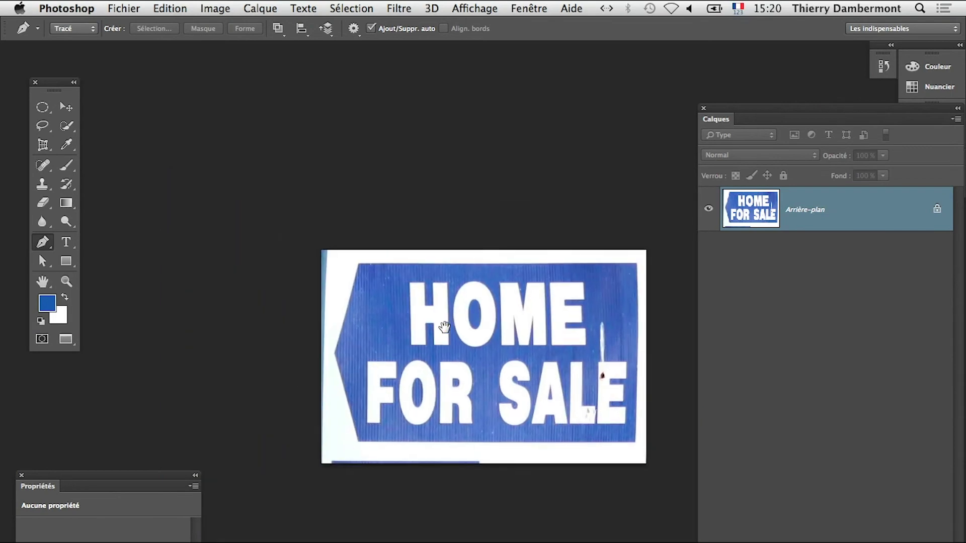
# Rotate the Home For Sale image 90° clockwise into portrait.
pyautogui.moveTo(445, 327); pyautogui.dragTo(379, 292)
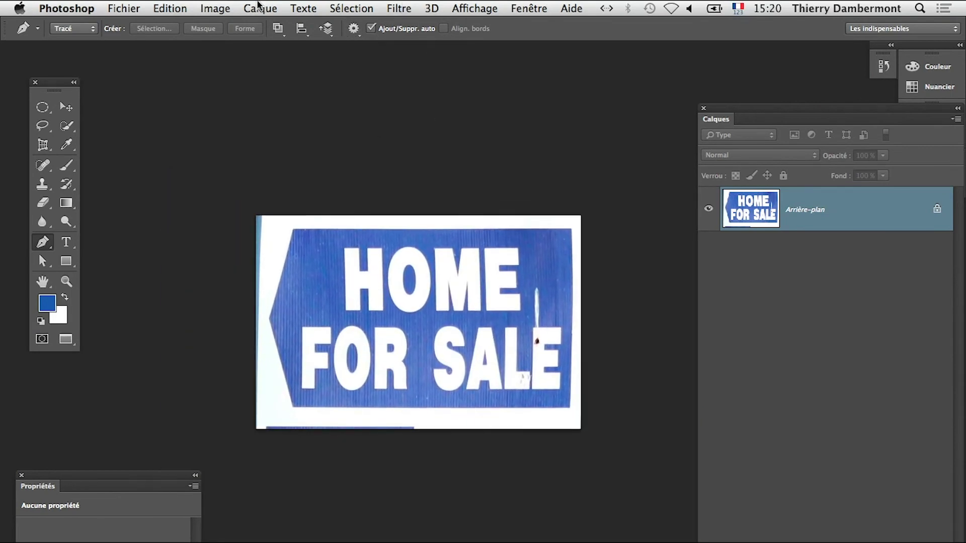
pyautogui.click(216, 9)
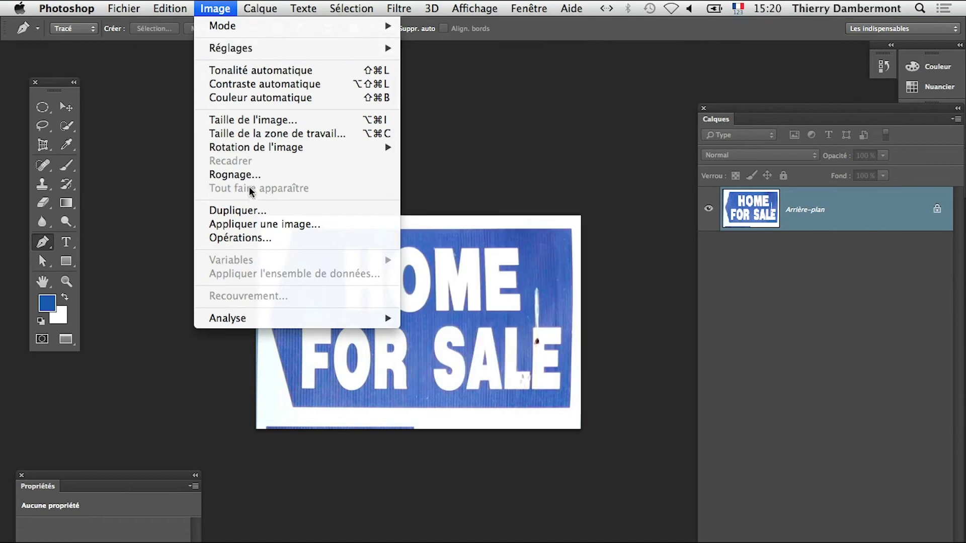
pyautogui.moveTo(255, 147)
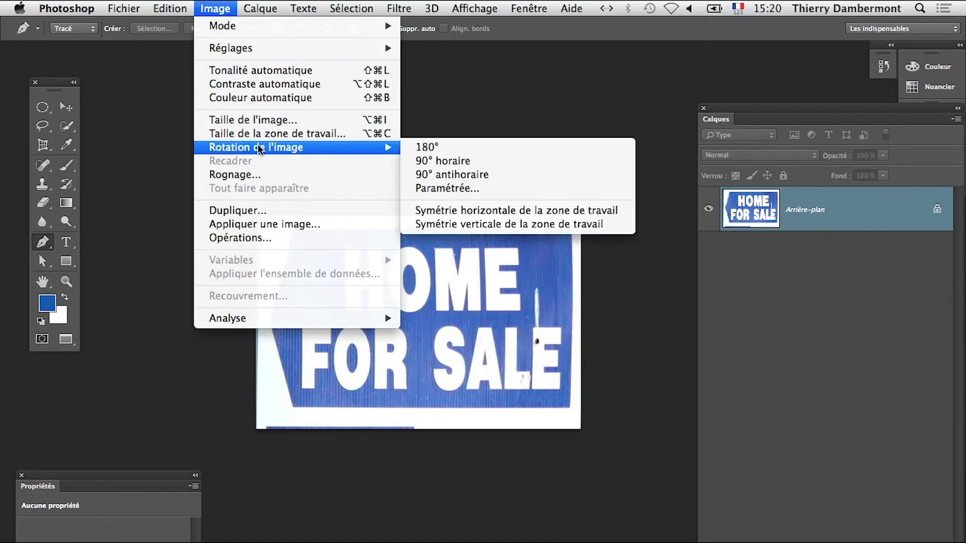
pyautogui.click(435, 161)
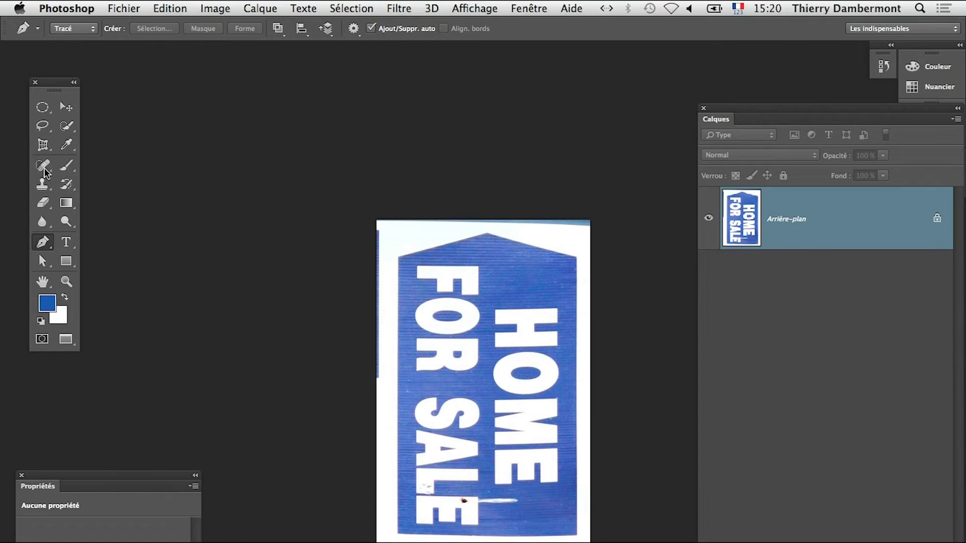
# Enlarge the canvas with the Crop tool to add white margin around the sign.
pyautogui.moveTo(43, 145); pyautogui.dragTo(104, 145)
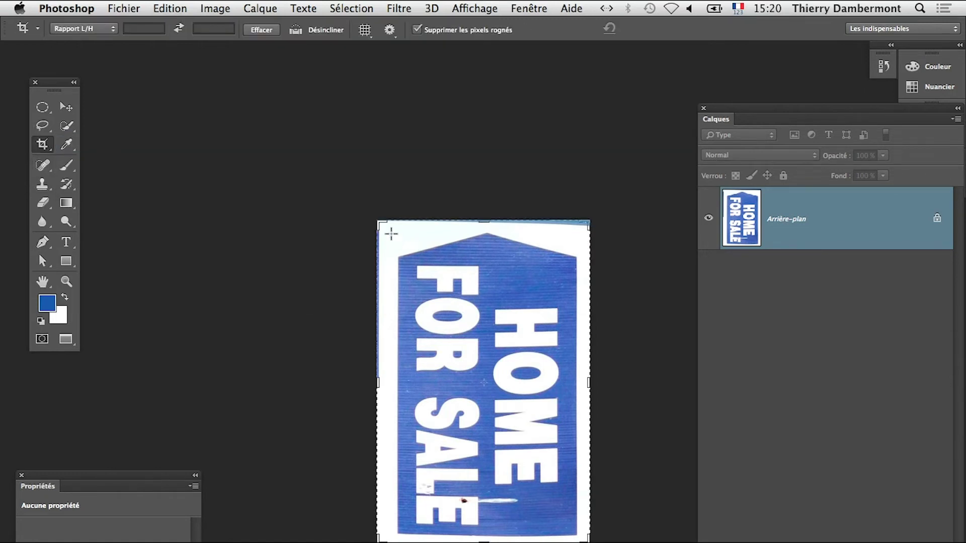
pyautogui.moveTo(377, 223); pyautogui.dragTo(368, 250)
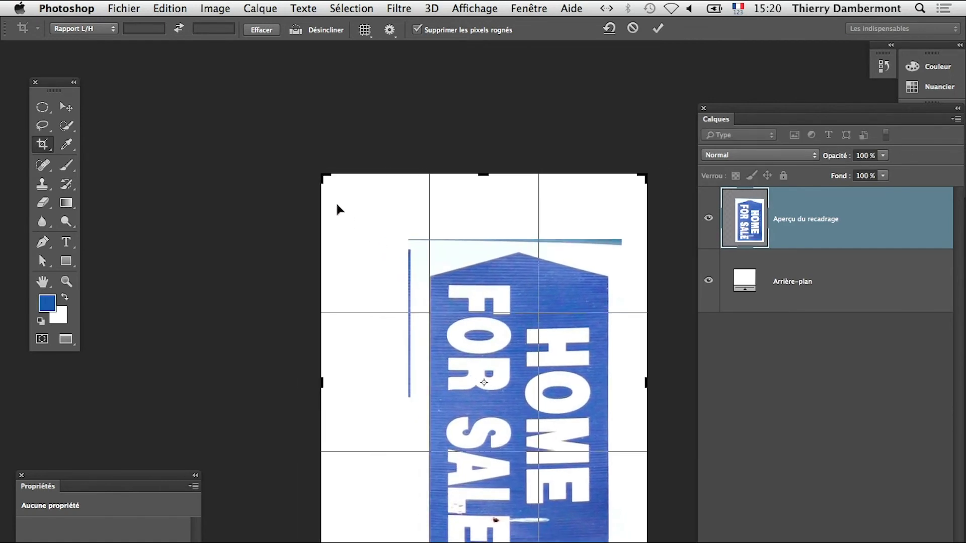
pyautogui.moveTo(325, 179); pyautogui.dragTo(357, 202)
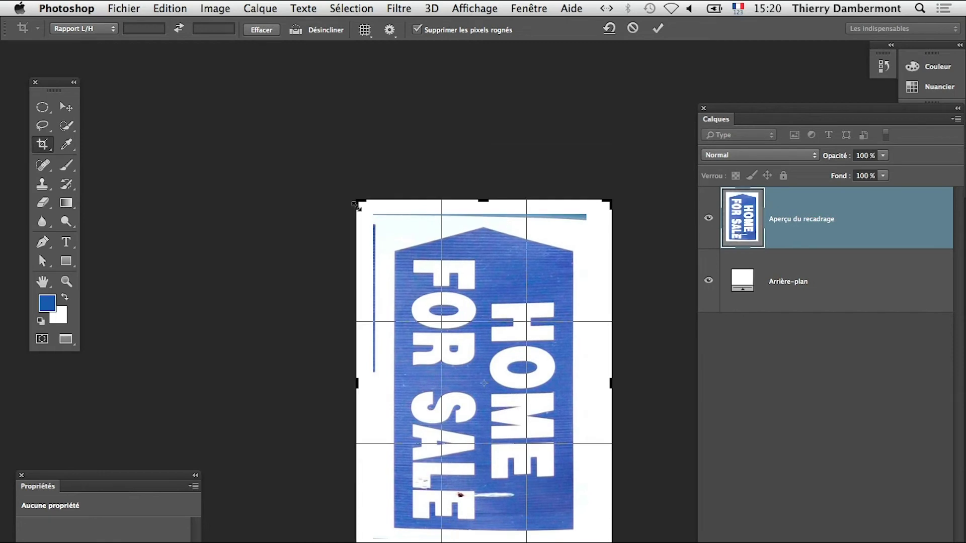
pyautogui.press('Return')
pyautogui.click(386, 7)
pyautogui.moveTo(426, 193)
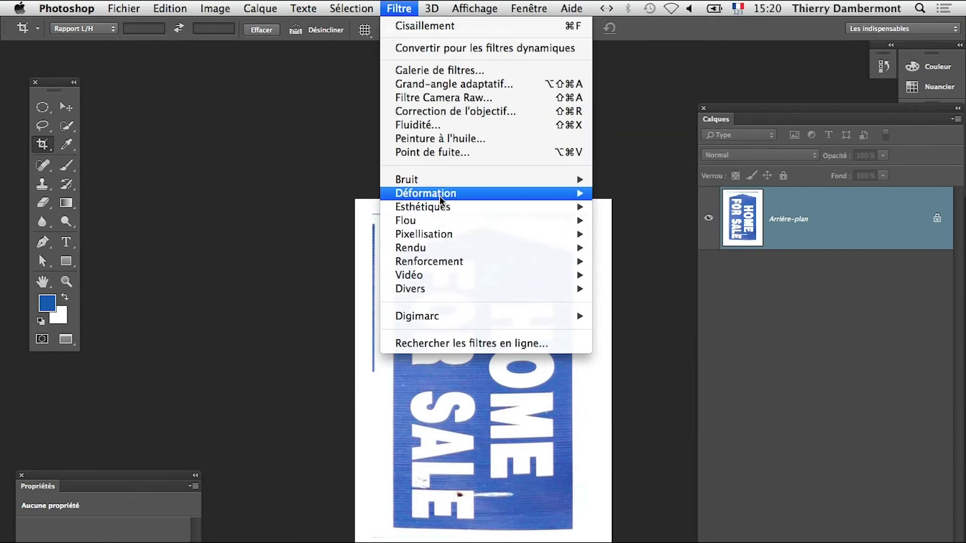
# Bend the sign with a slight Shear curve, then rotate it 90° counterclockwise to landscape.
pyautogui.click(633, 194)
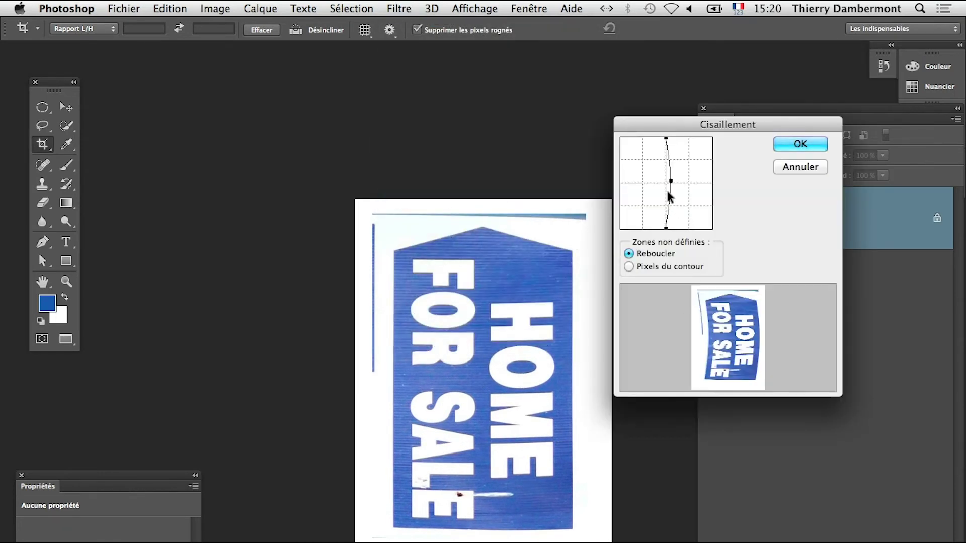
pyautogui.moveTo(666, 183)
pyautogui.mouseDown()
pyautogui.moveTo(651, 184)
pyautogui.moveTo(673, 181)
pyautogui.mouseUp()
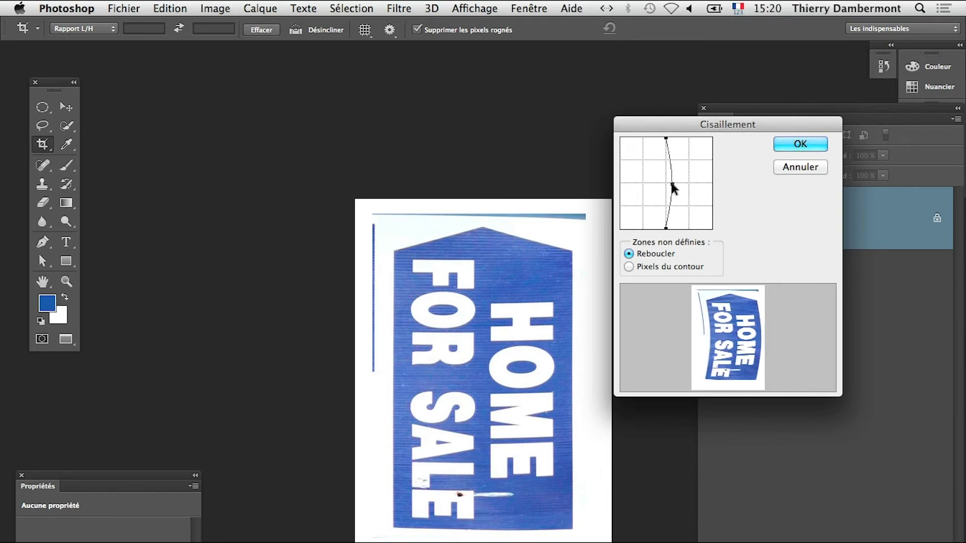
pyautogui.click(804, 146)
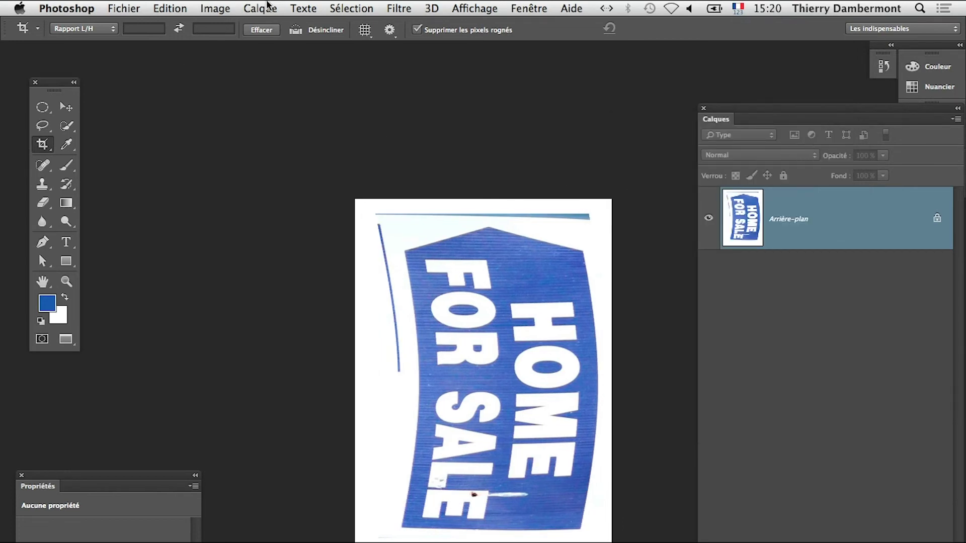
pyautogui.click(215, 8)
pyautogui.moveTo(255, 147)
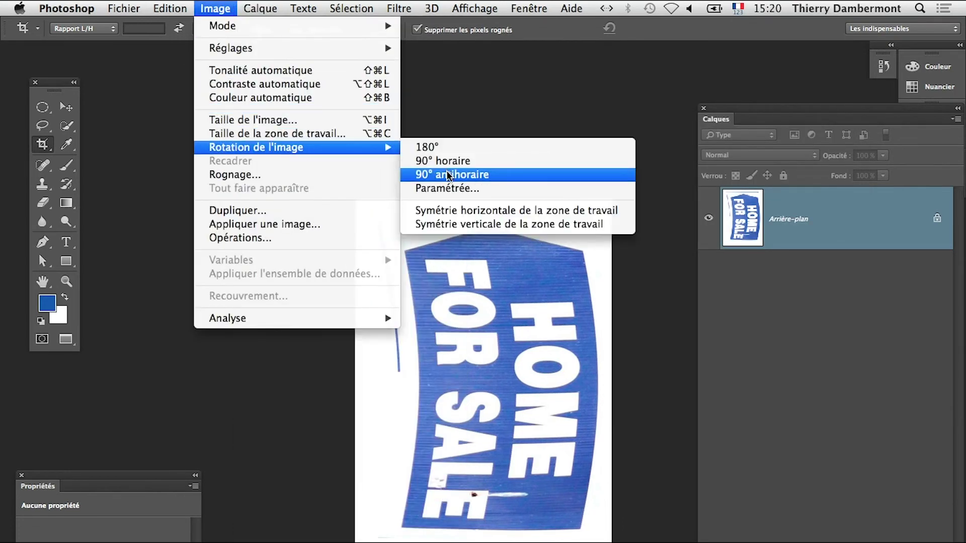
pyautogui.click(451, 175)
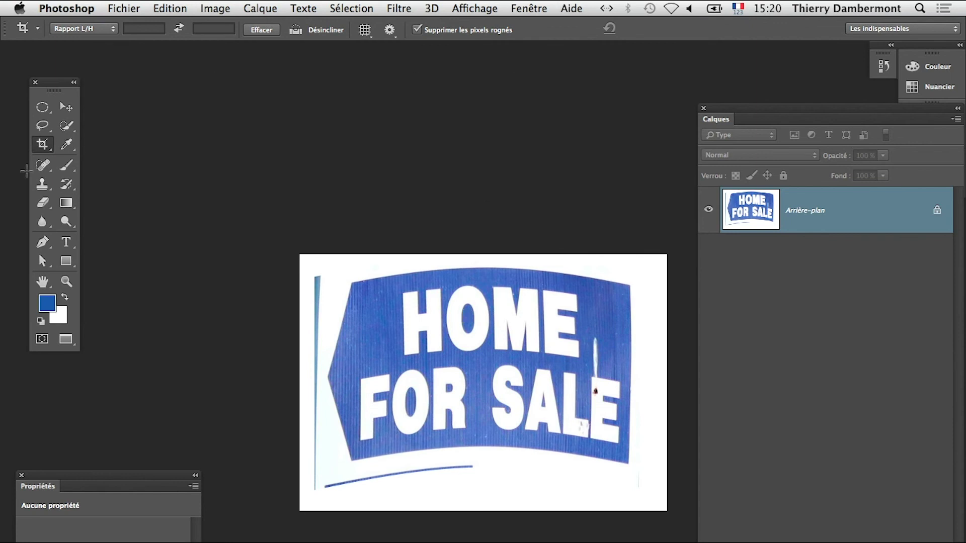
# Revert to the unbent sign and widen the canvas again with the Crop tool.
pyautogui.hotkey('ctrl', 'alt', 'r')
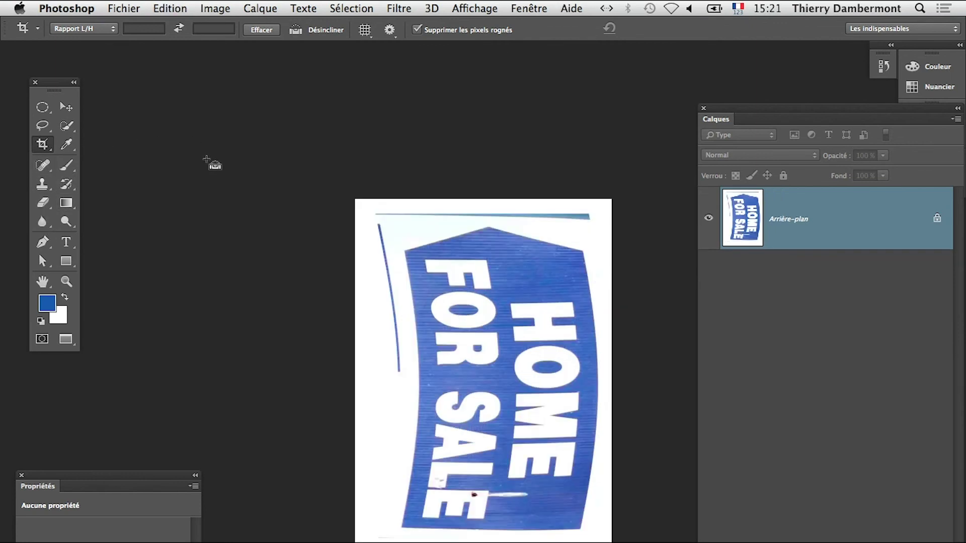
pyautogui.hotkey('ctrl', 'shift', 'z')
pyautogui.hotkey('ctrl', 'shift', 'z')
pyautogui.hotkey('ctrl', 'shift', 'z')
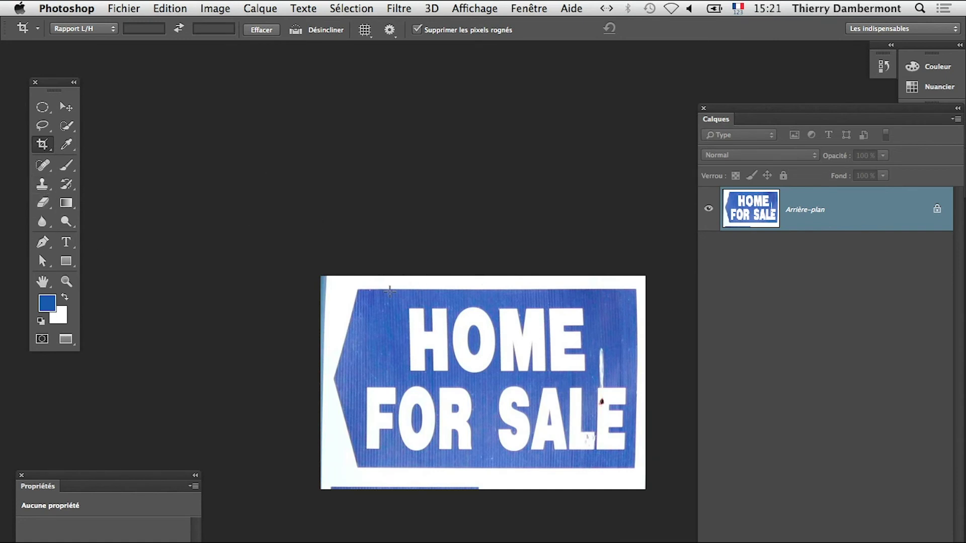
pyautogui.click(43, 125)
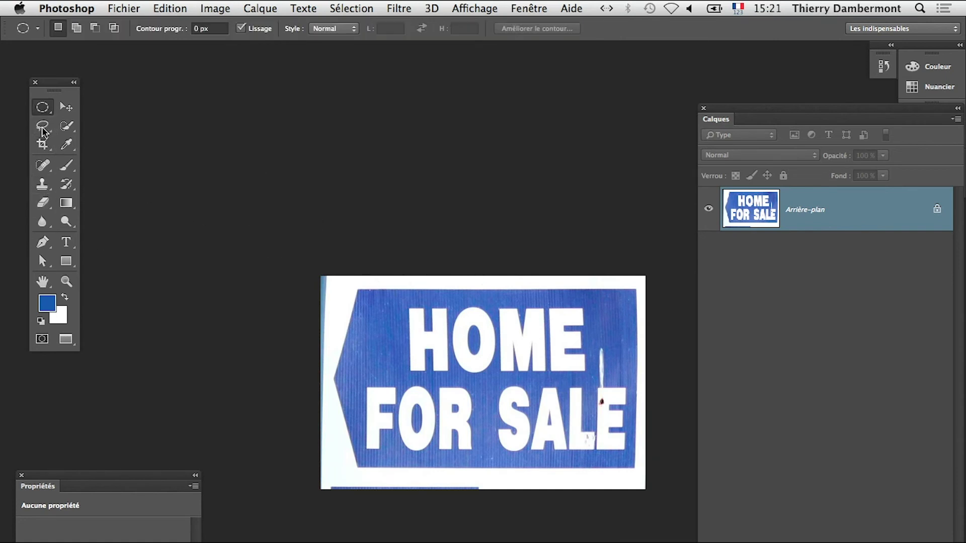
pyautogui.click(42, 144)
pyautogui.moveTo(322, 279); pyautogui.dragTo(312, 274)
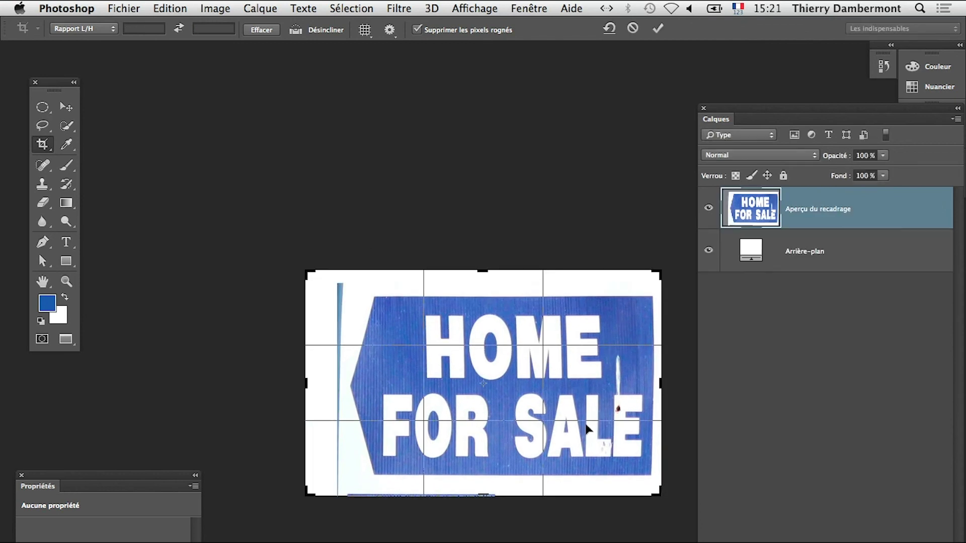
pyautogui.moveTo(660, 495); pyautogui.dragTo(679, 507)
pyautogui.press('Return')
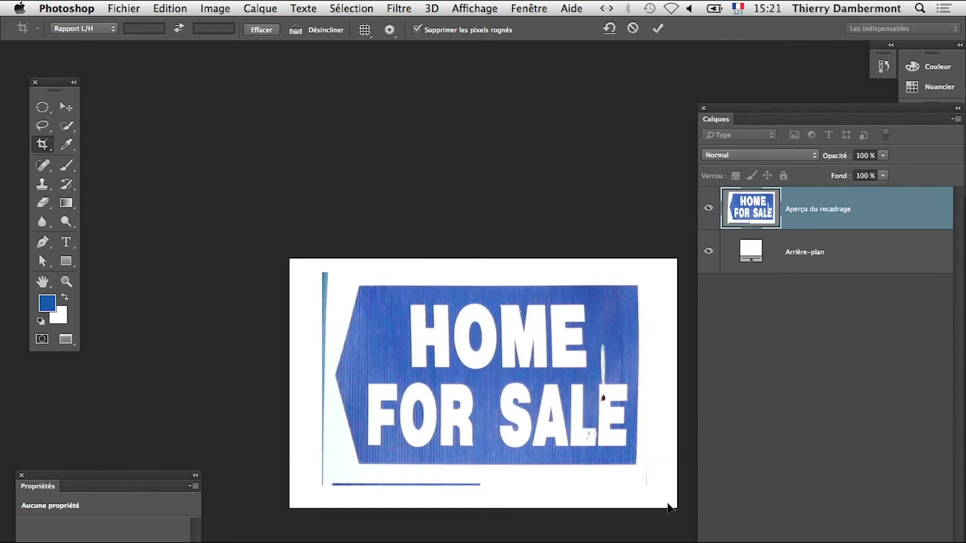
# Select the whole image and put it into Free Transform warp mode.
pyautogui.press('ctrl')
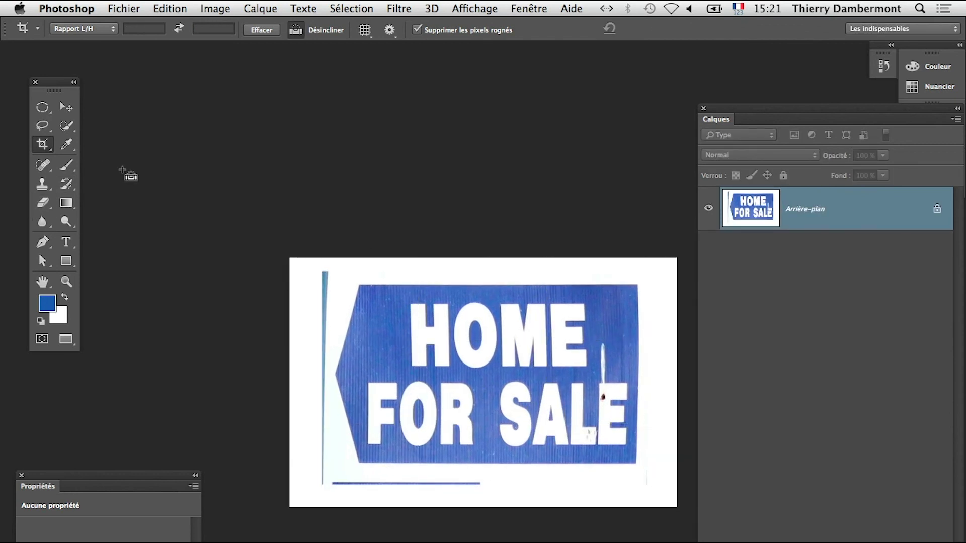
pyautogui.hotkey('ctrl', 'a')
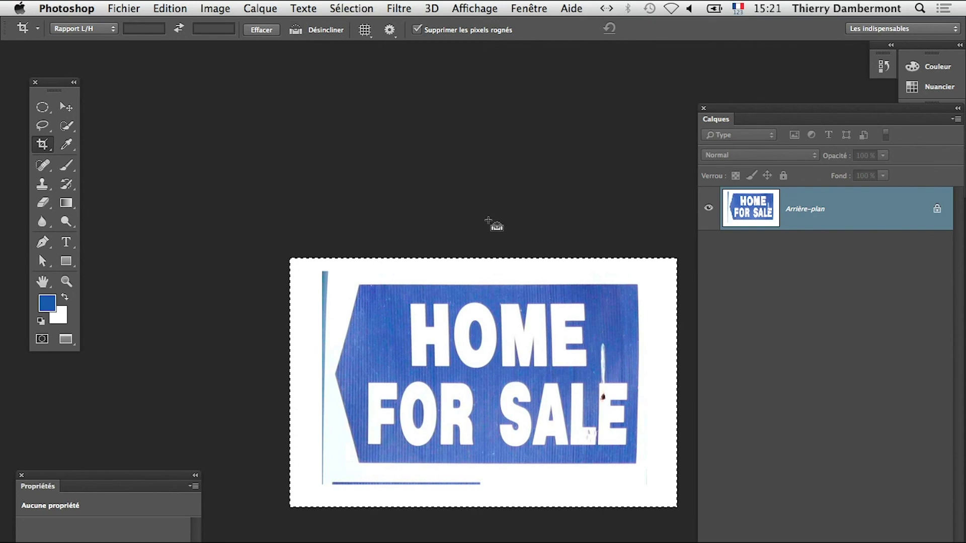
pyautogui.hotkey('ctrl', 't')
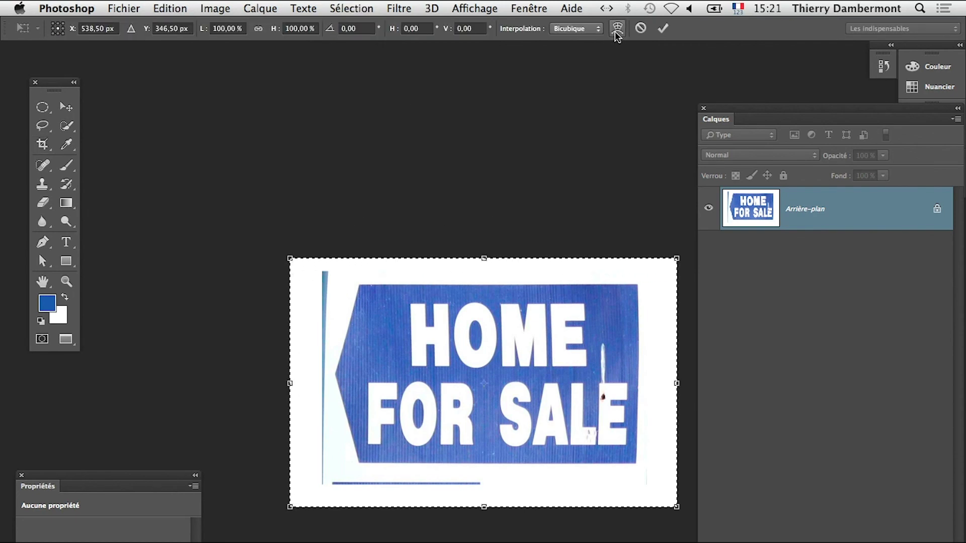
pyautogui.click(618, 30)
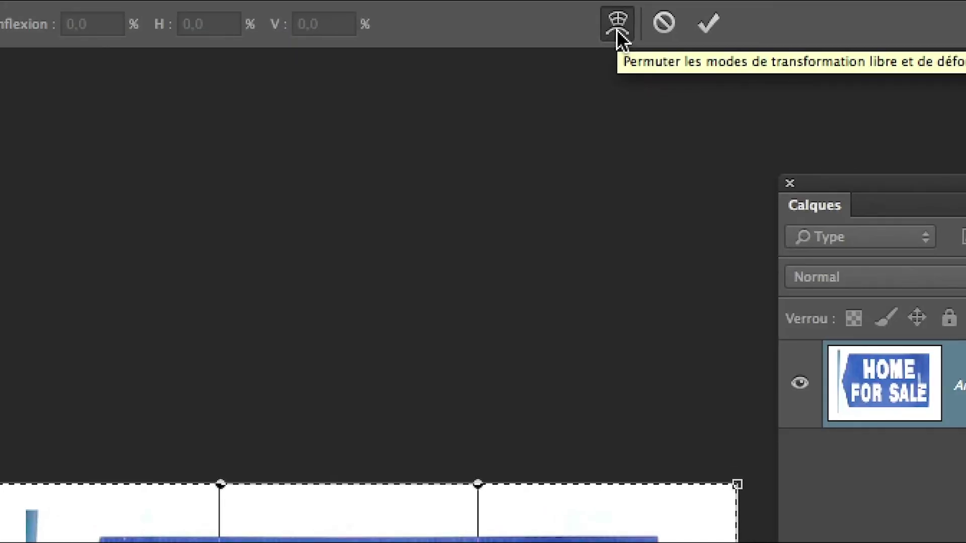